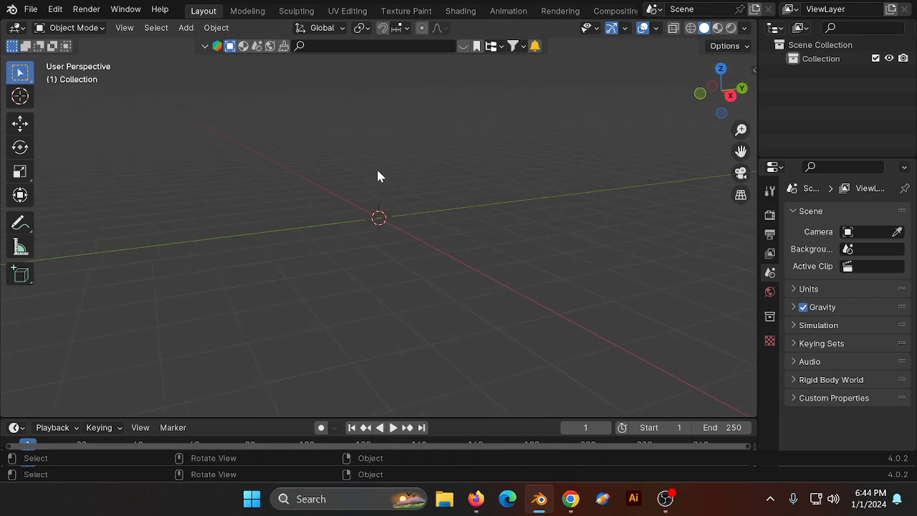
Step: Add a cube mesh at the centre of the empty scene
drag(721, 91, 719, 87)
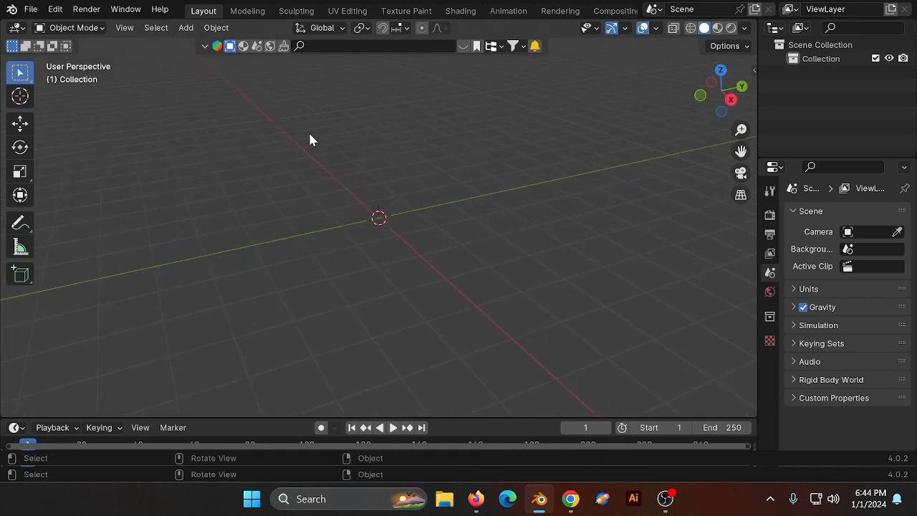
drag(251, 131, 607, 338)
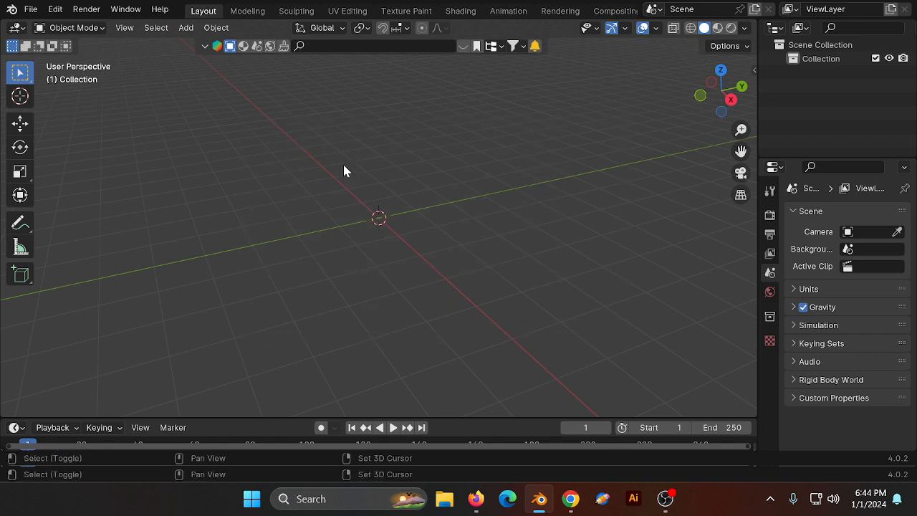
key(shift+a)
mouse_move(336, 182)
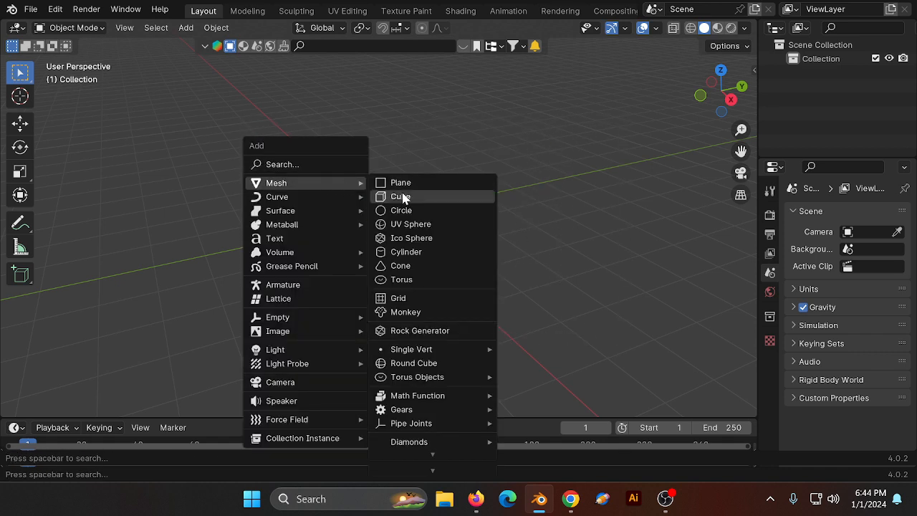
click(403, 198)
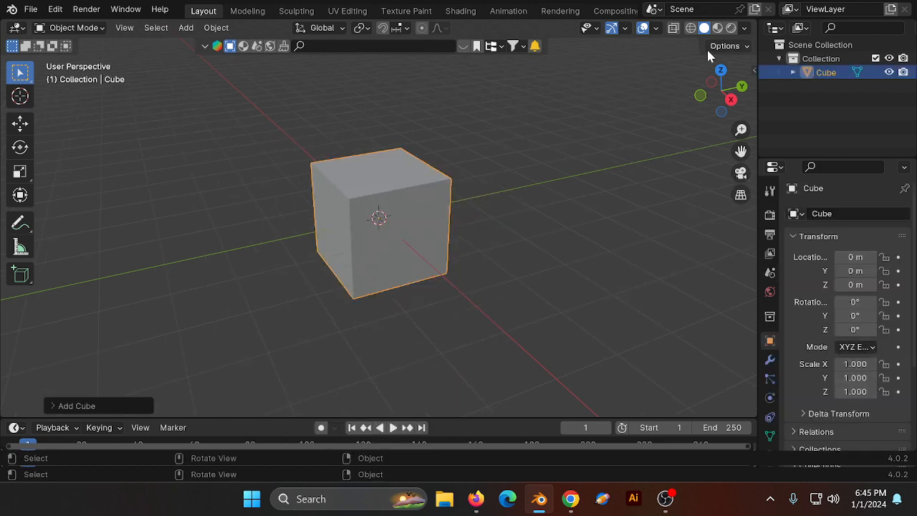
Step: Flatten the cube to about 0.45 scale along Z and narrow it to about 0.70 along X
drag(728, 107, 709, 100)
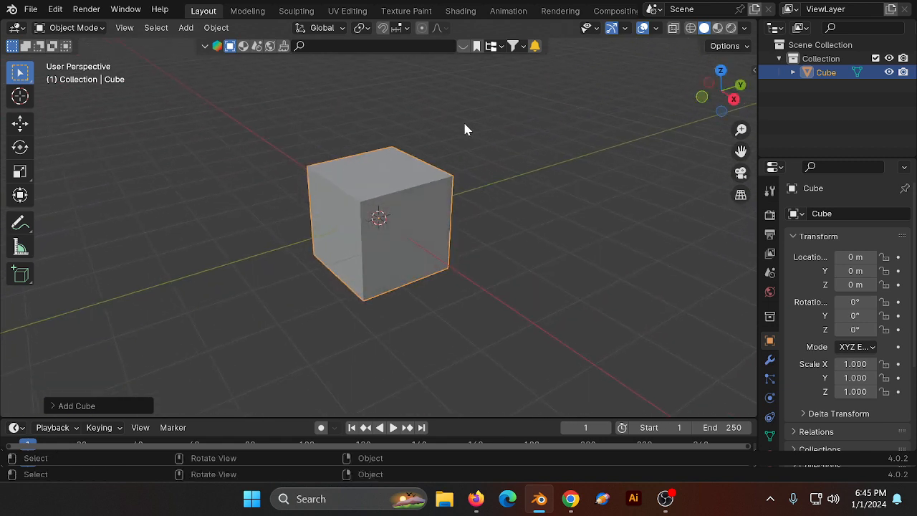
key(s)
key(z)
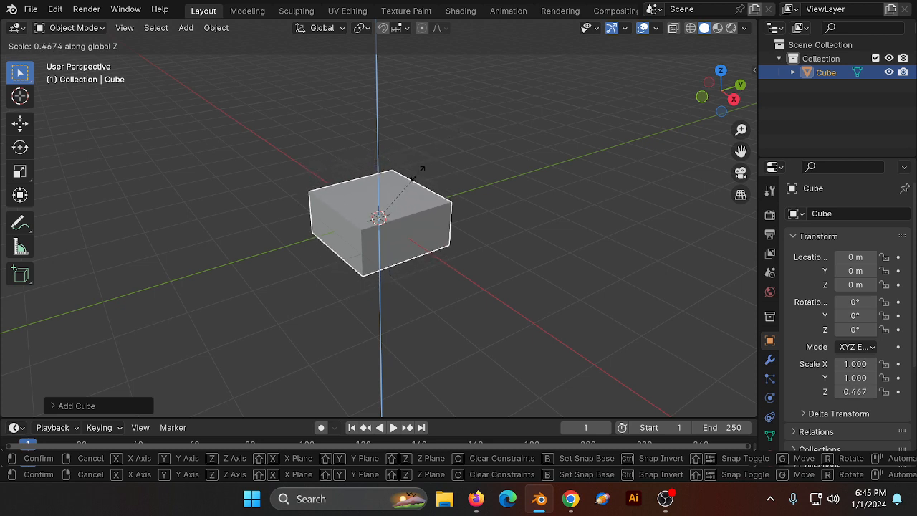
click(421, 169)
click(702, 97)
key(s)
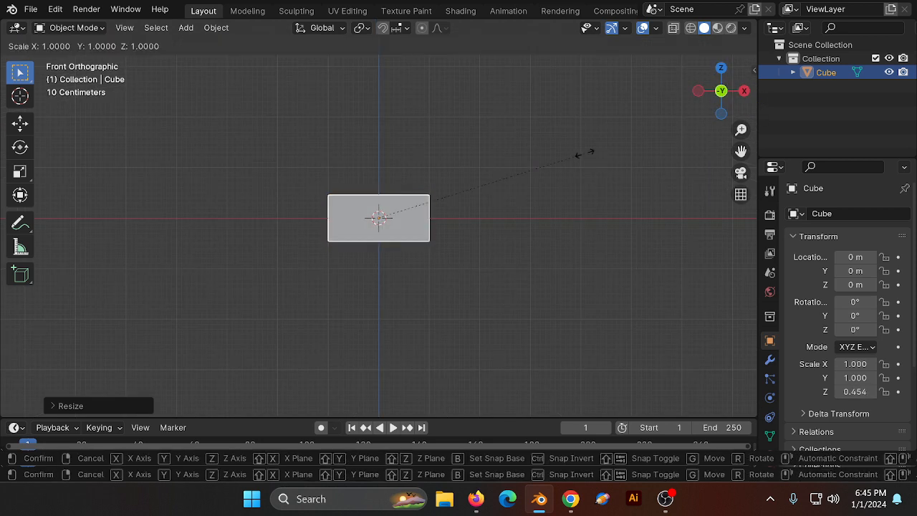
key(x)
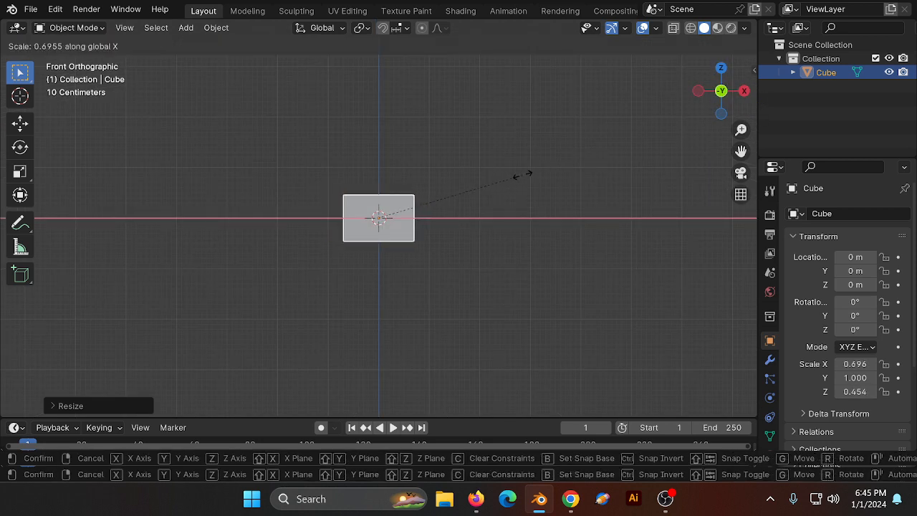
click(522, 175)
drag(720, 90, 652, 117)
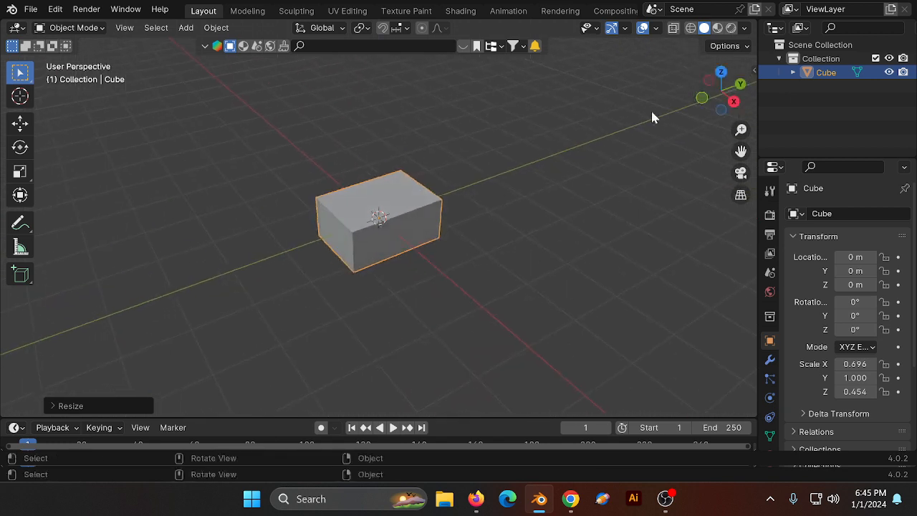
scroll(625, 112, up, 4)
scroll(550, 94, down, 1)
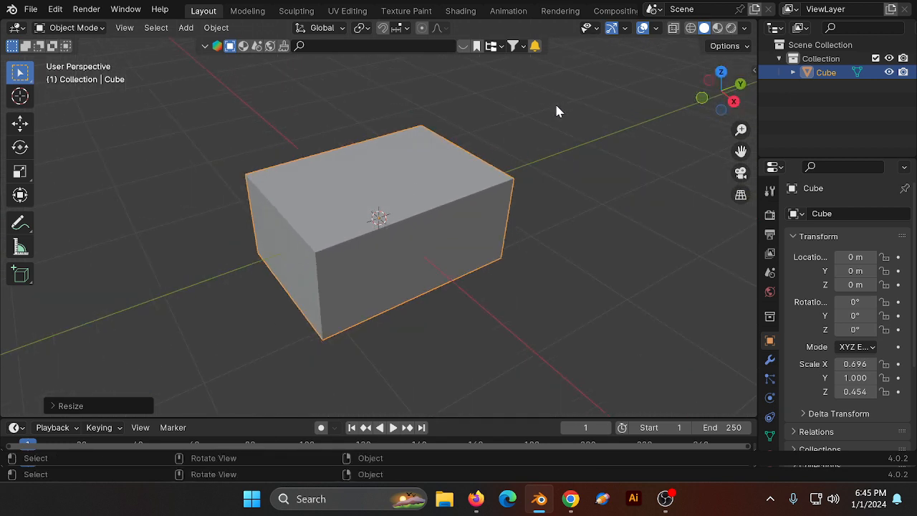
scroll(667, 104, up, 2)
scroll(709, 92, down, 3)
scroll(538, 133, up, 2)
scroll(490, 165, down, 1)
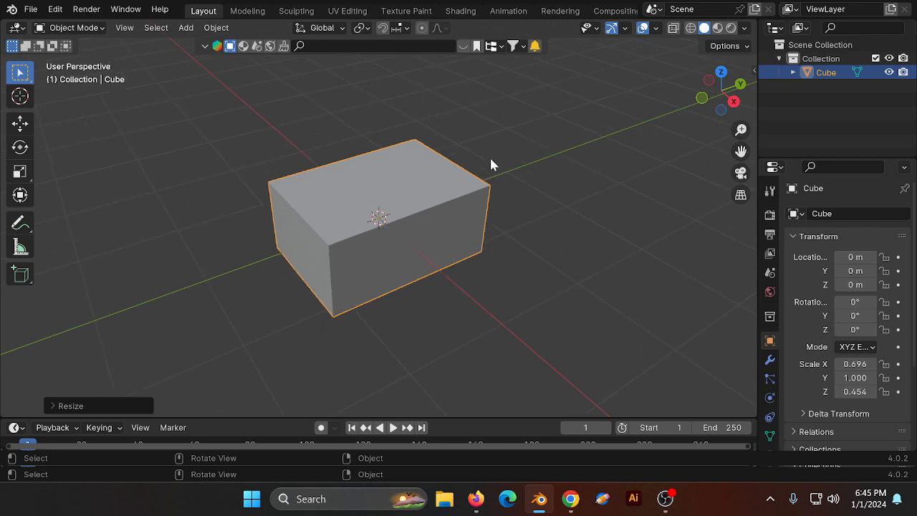
scroll(462, 172, up, 2)
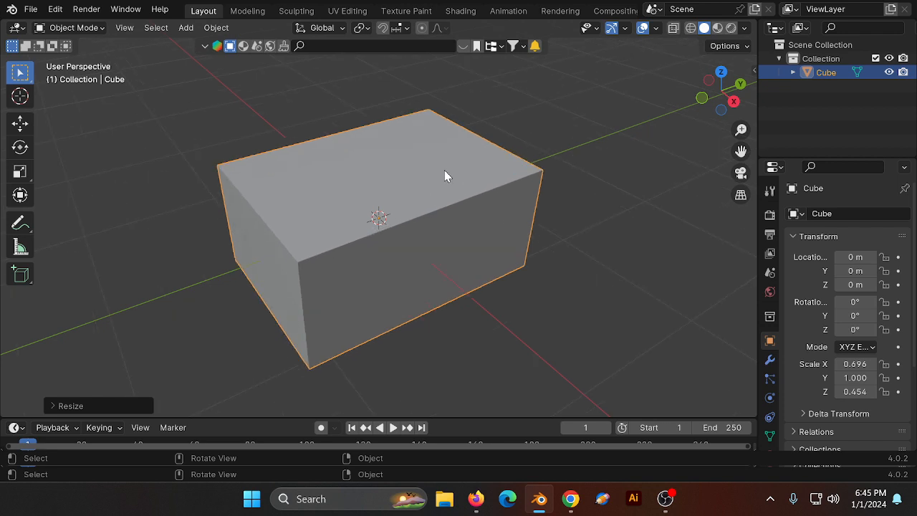
scroll(445, 172, down, 1)
scroll(451, 172, up, 1)
scroll(460, 174, down, 2)
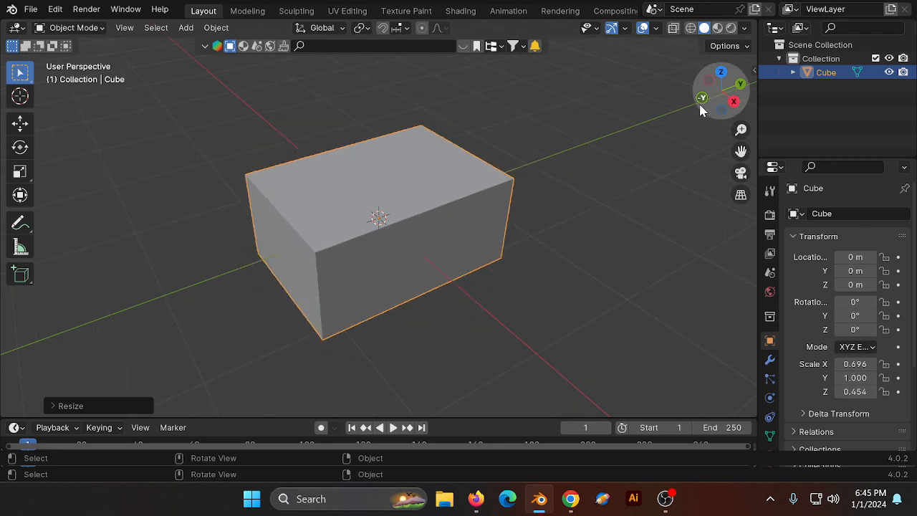
Step: Taper the box downward in Edit Mode by scaling its bottom face to about 0.72, and return to Object Mode
drag(702, 107, 329, 287)
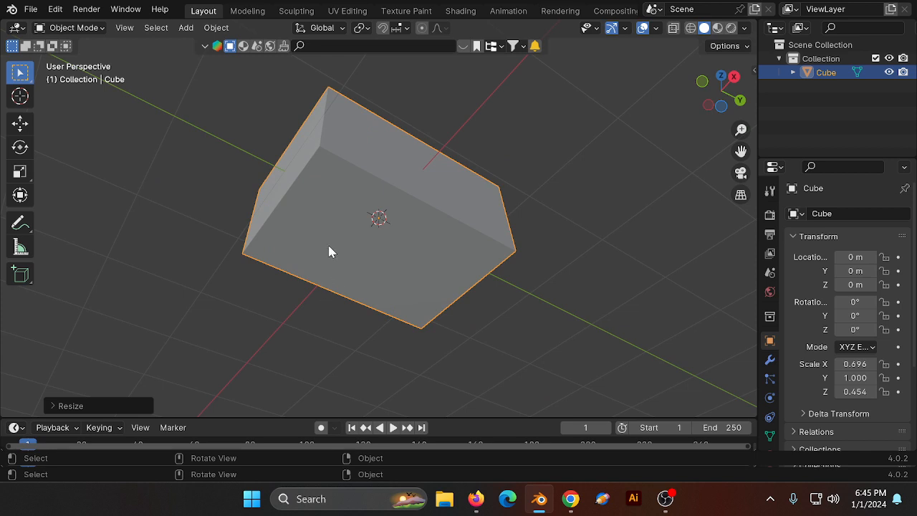
key(Tab)
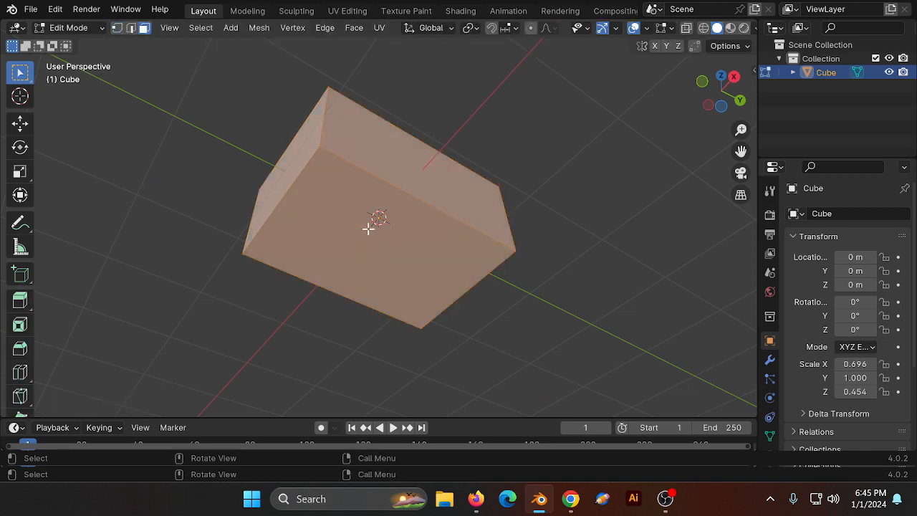
click(367, 228)
click(705, 85)
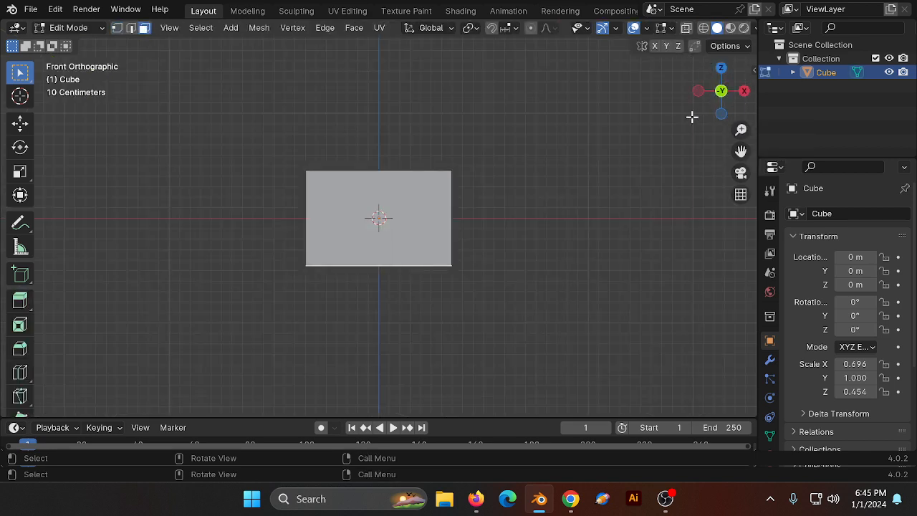
key(s)
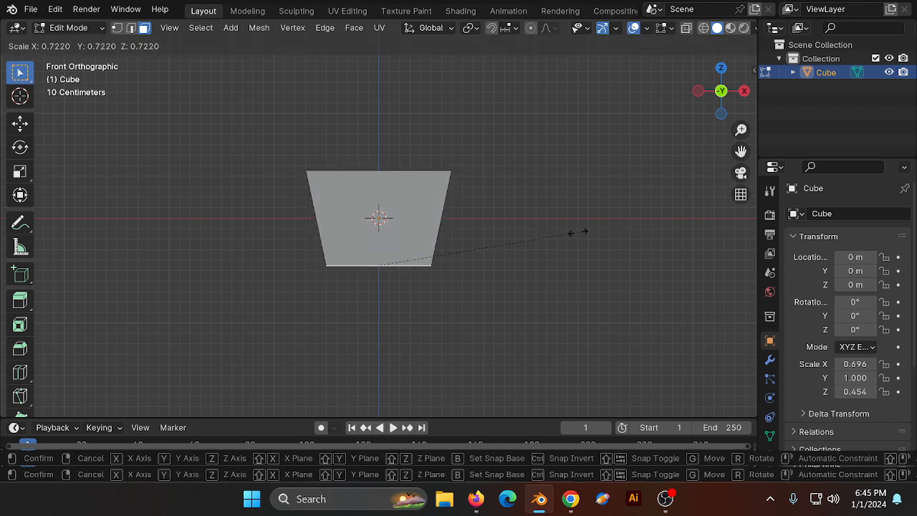
click(578, 232)
mouse_move(721, 90)
mouse_down()
mouse_move(701, 122)
mouse_move(713, 99)
mouse_up()
click(708, 101)
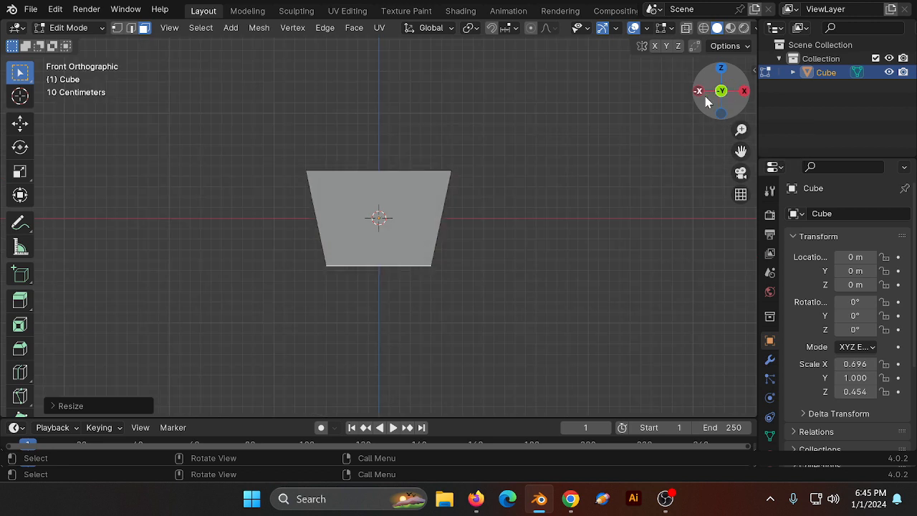
key(Tab)
Step: Add a second cube and move it beside the tapered box, to about X 2.52 m and Z 0.33 m
key(shift+a)
mouse_move(497, 139)
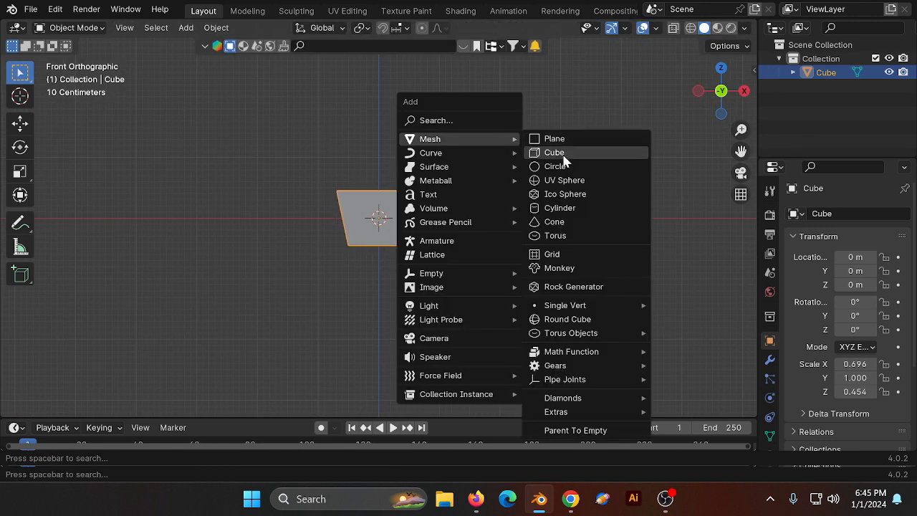
click(565, 155)
key(g)
click(529, 234)
Step: Shrink the second cube and stretch it into an upright plank, scaled about 0.07 in X, 0.12 in Y and 0.95 in Z
key(s)
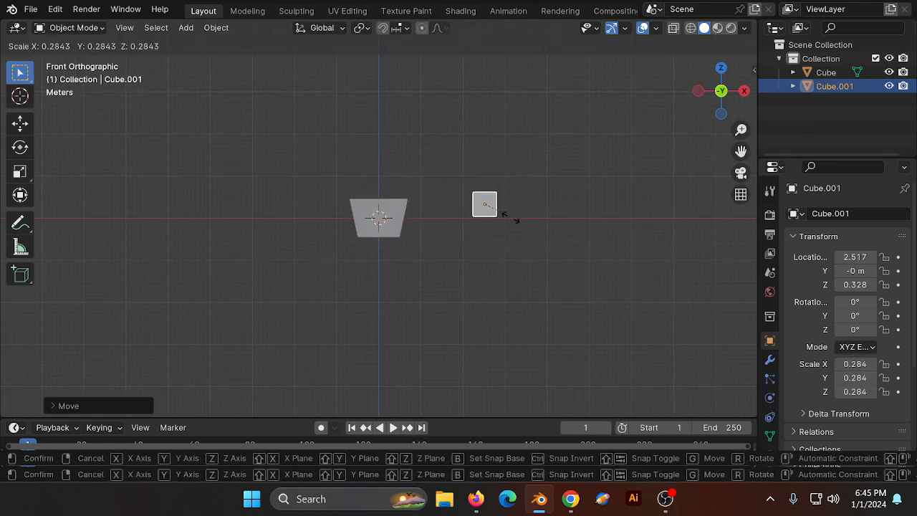
click(500, 212)
key(s)
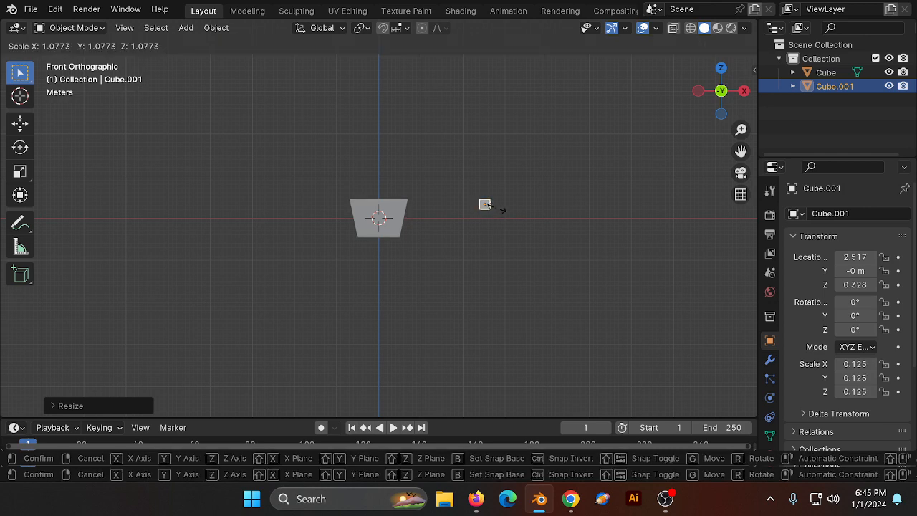
key(z)
click(503, 106)
key(s)
key(x)
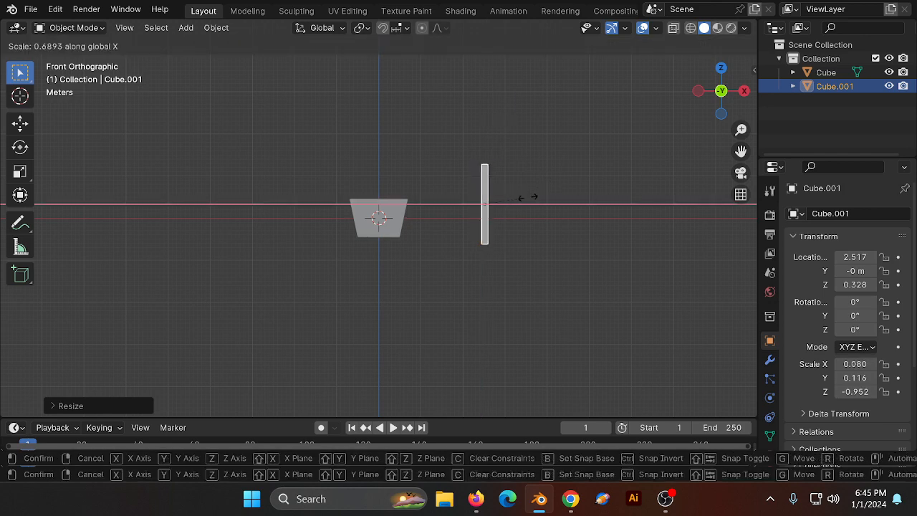
click(528, 197)
Step: Shorten the plank along Z to a scale of about 0.57 in the right side view
click(744, 90)
scroll(480, 170, up, 3)
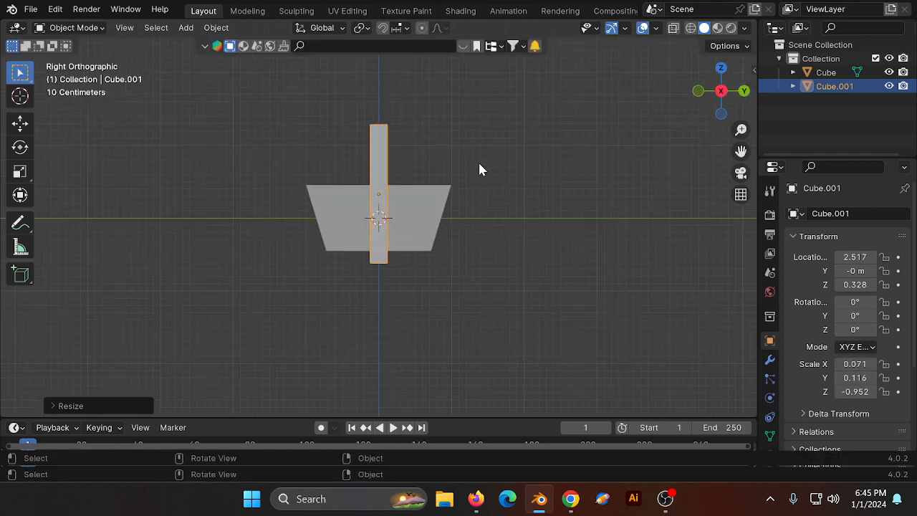
key(s)
key(z)
click(435, 196)
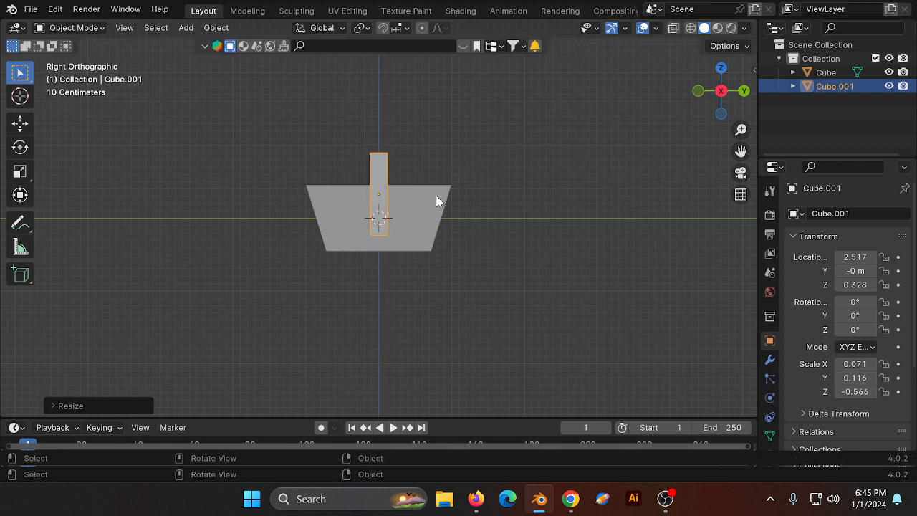
Step: Move the plank to the tapered box's negative-Y edge and tilt it to about 1.8° around X
scroll(435, 197, up, 2)
key(g)
click(353, 228)
scroll(375, 172, up, 4)
key(r)
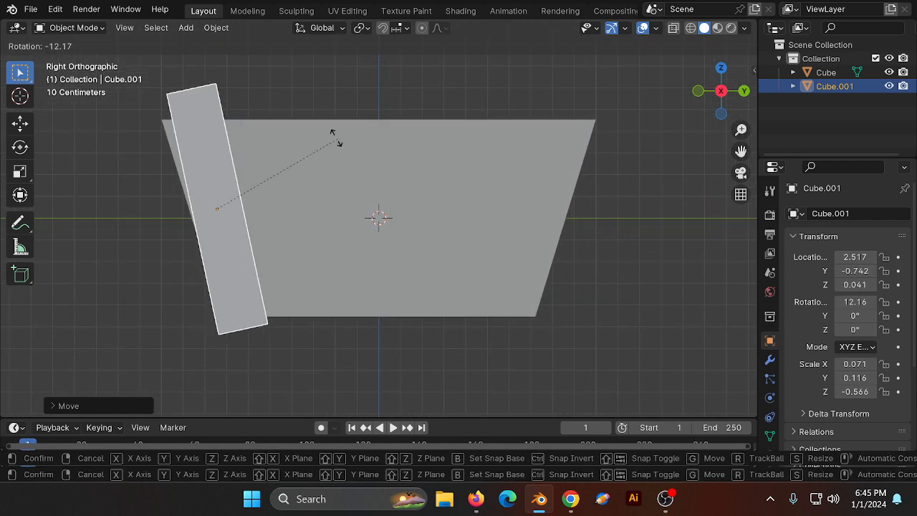
click(321, 173)
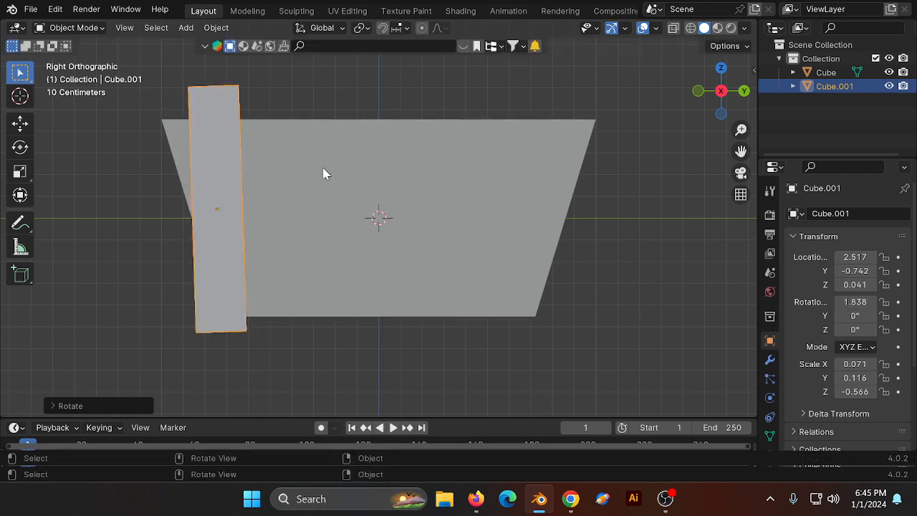
Step: Scale the plank down uniformly to about 0.49 in Z and shift it inward to about Y -0.64 m
key(s)
click(313, 177)
key(g)
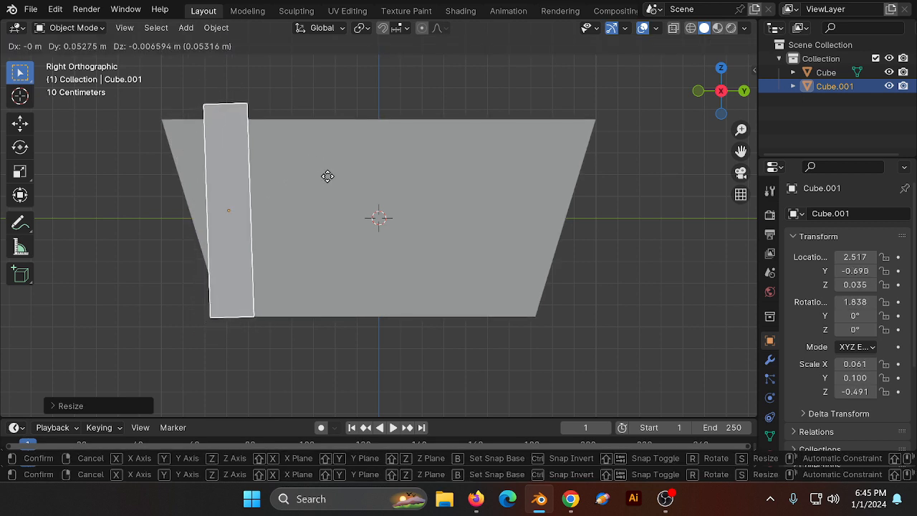
click(339, 181)
Step: Tilt the plank to about 15.6° along the box's slanted side and move it to about Y -0.77 m
key(r)
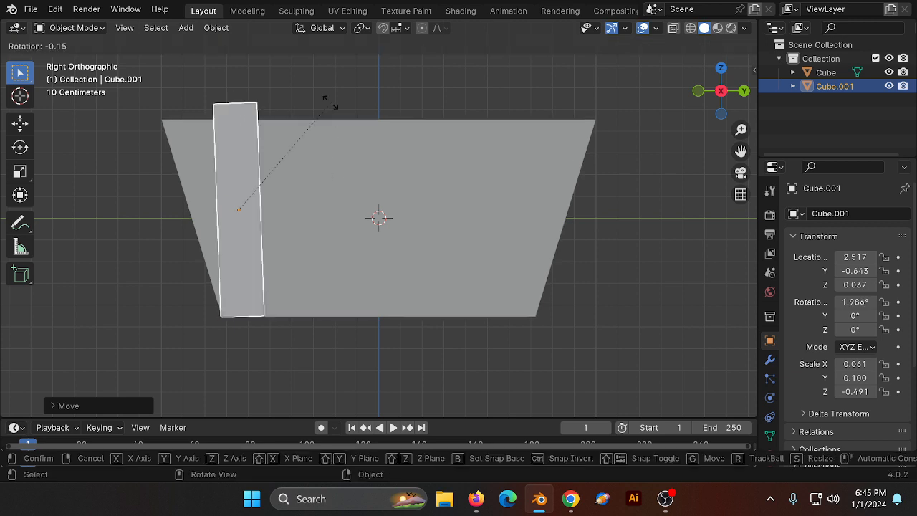
click(333, 113)
key(g)
click(342, 152)
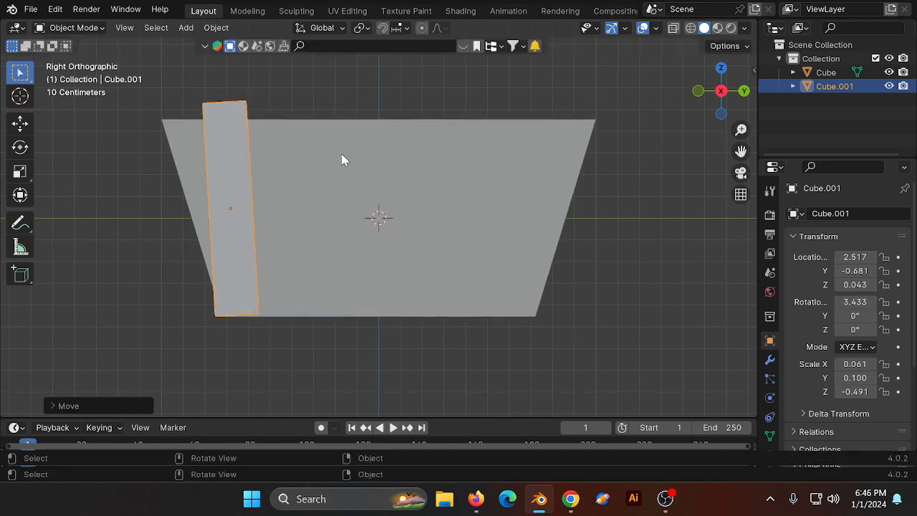
key(r)
click(339, 158)
key(g)
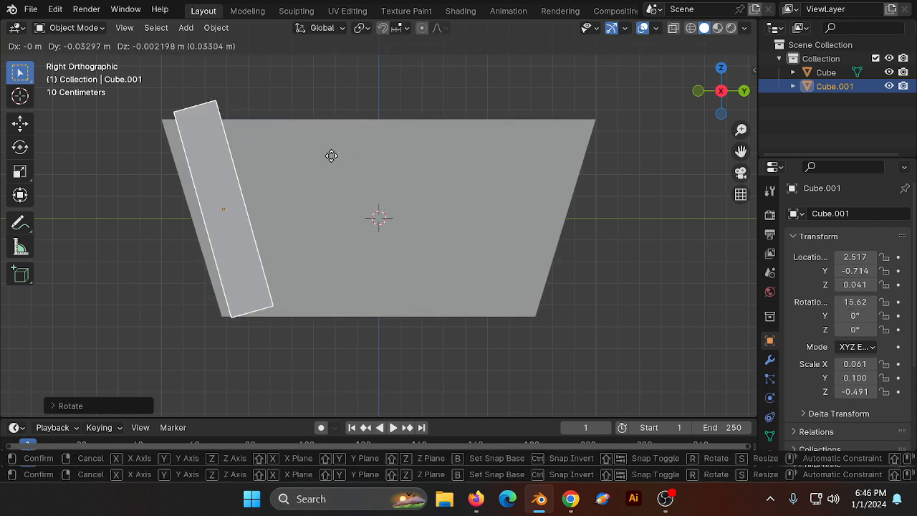
click(319, 156)
Step: Rotate the plank back to nearly upright, at about 1.3° around X
key(r)
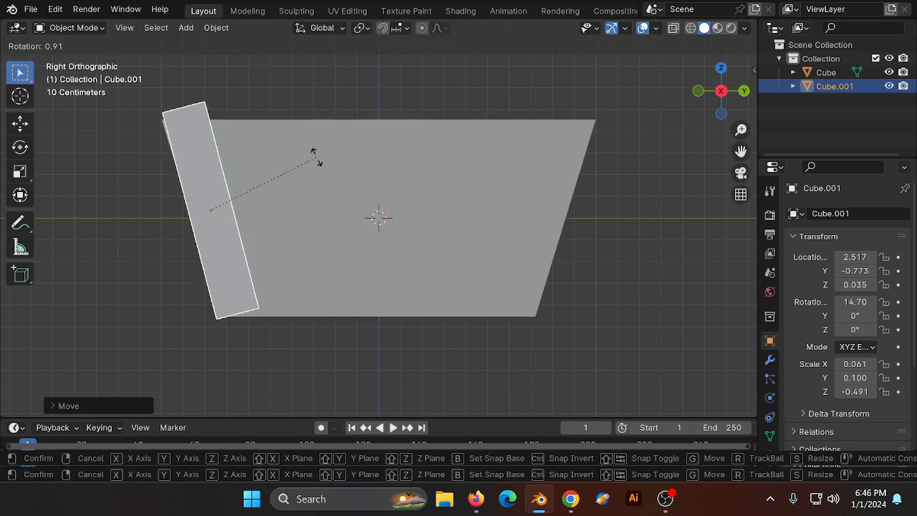
click(317, 180)
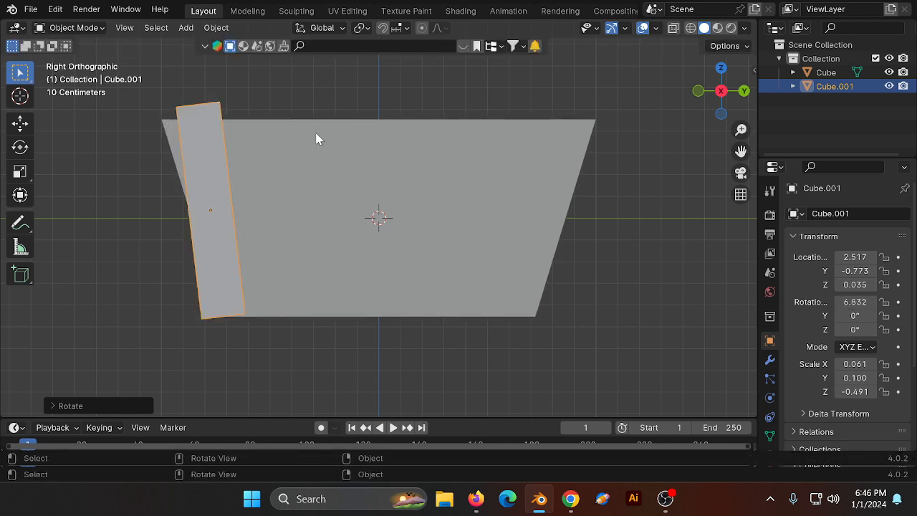
key(r)
click(322, 146)
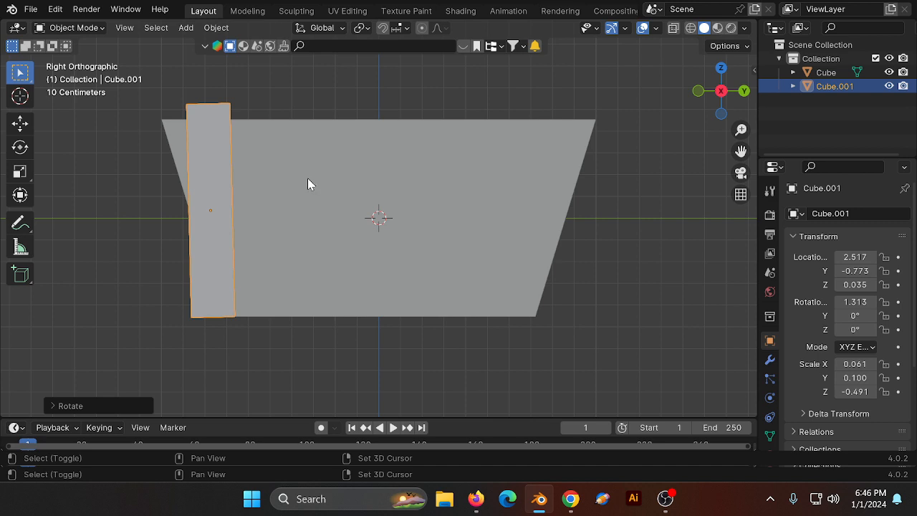
Step: Duplicate the plank about 0.21 m along Y and repeat the duplication until nine planks form a row
key(shift+d)
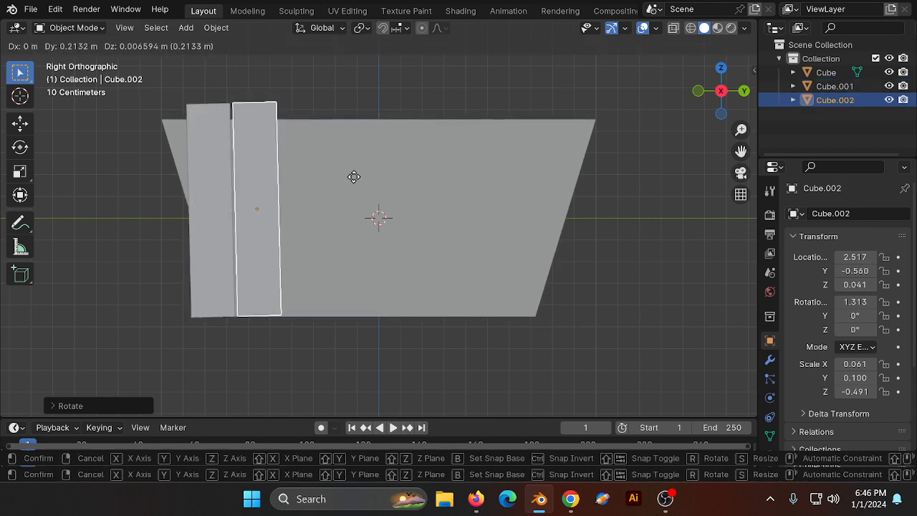
click(354, 177)
key(shift+r)
key(shift+r)
key(shift+r)
key(shift+r)
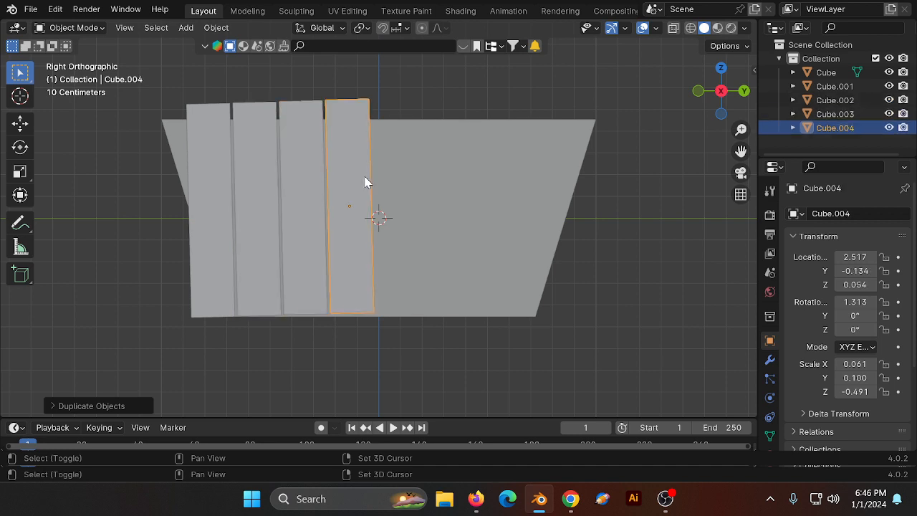
key(shift+r)
key(shift+r)
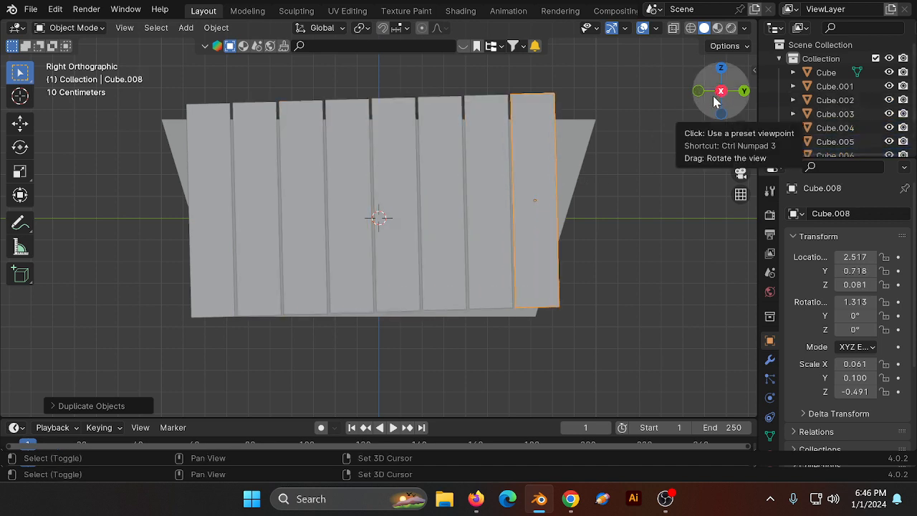
key(shift+r)
Step: Move all nine planks against the box's positive-X side at about X 0.76 m and join them into one object
click(722, 69)
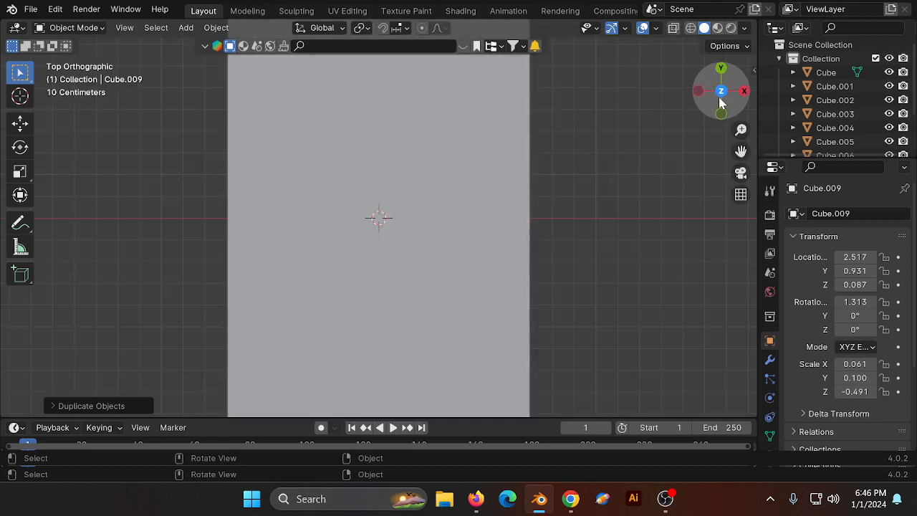
drag(549, 95, 623, 333)
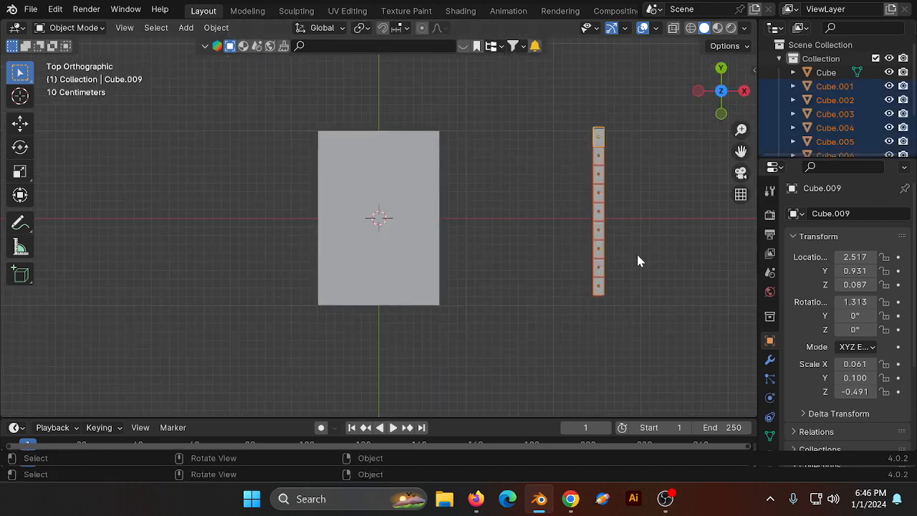
key(g)
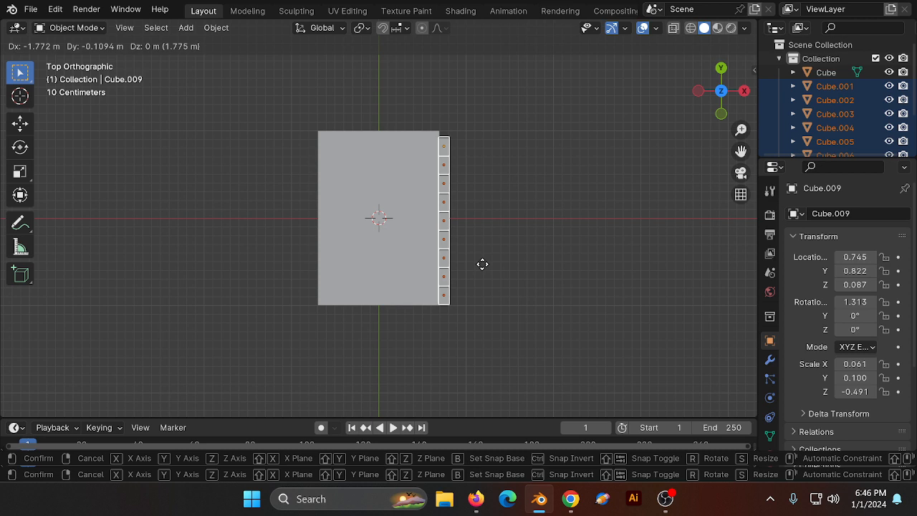
click(485, 267)
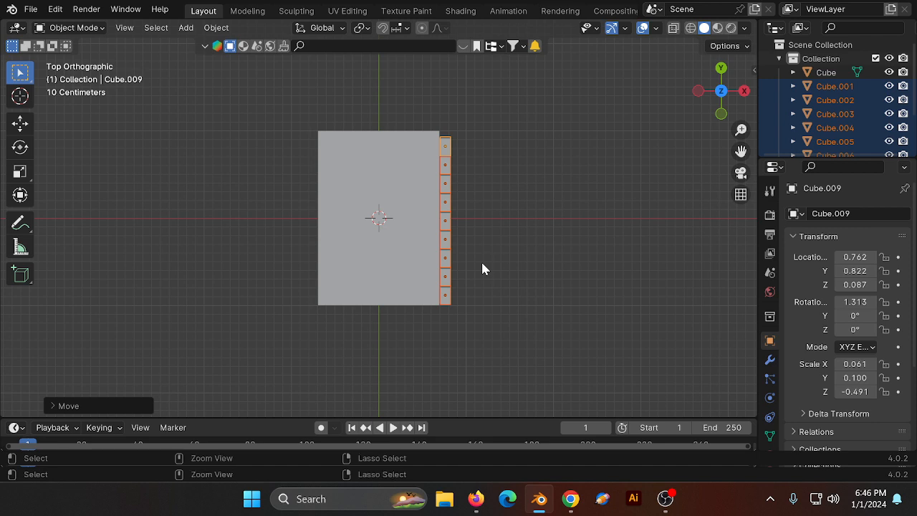
key(ctrl+j)
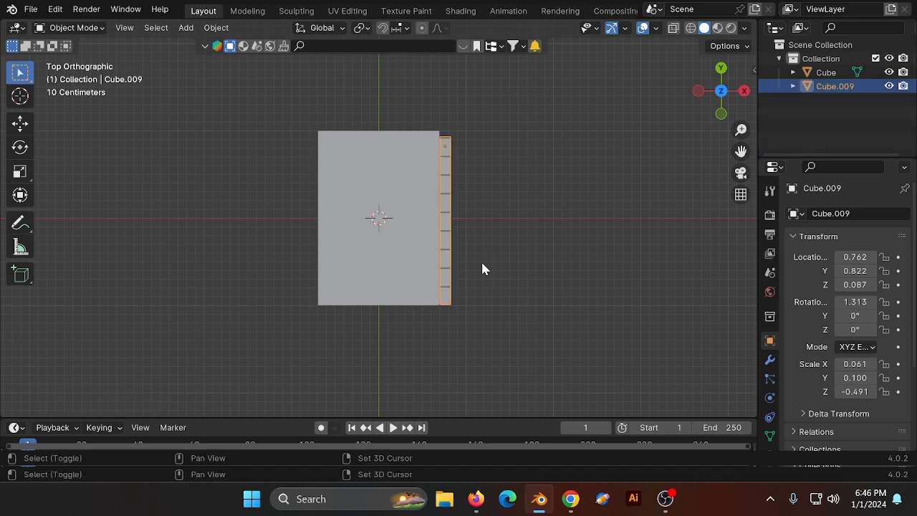
Step: Duplicate the joined plank row along X to the box's opposite side at about X -0.75 m
key(shift+d)
key(x)
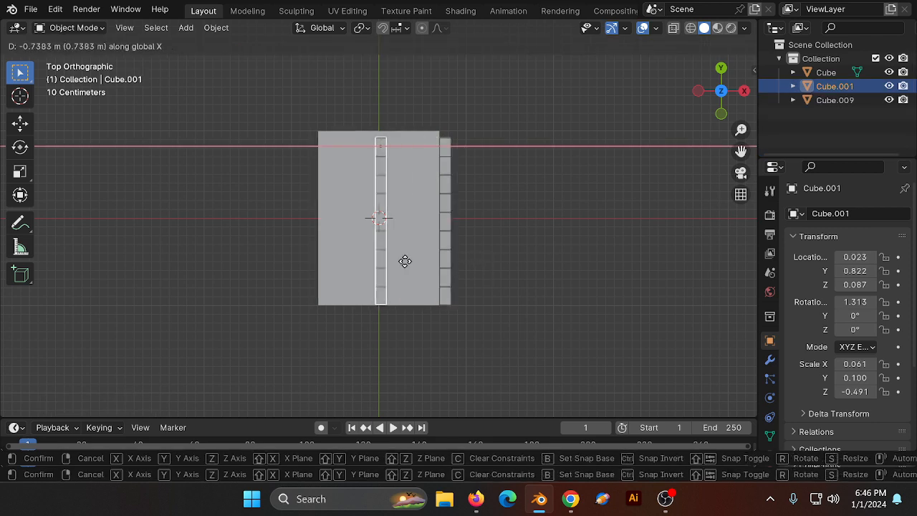
click(348, 264)
Step: Scale the bottom end faces of all nine planks in the negative-X row together to about 0.73 so the row tapers downward
drag(717, 84, 711, 93)
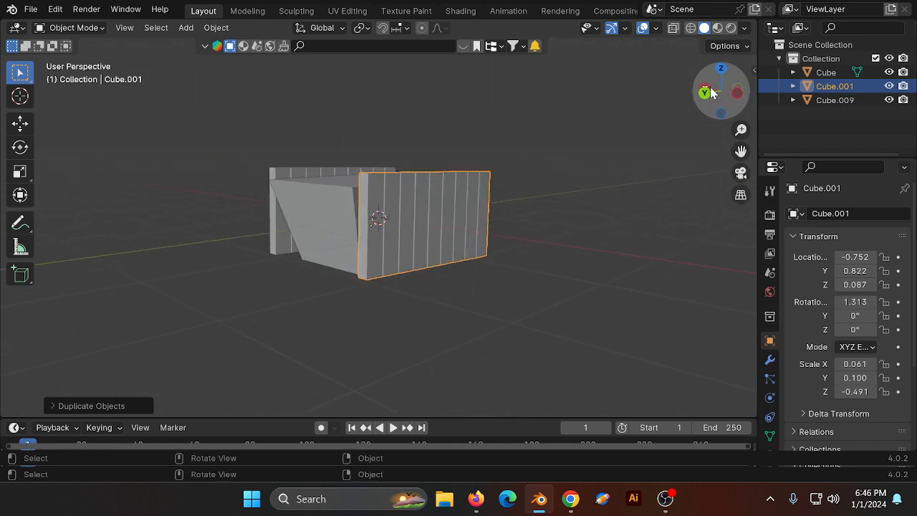
click(738, 96)
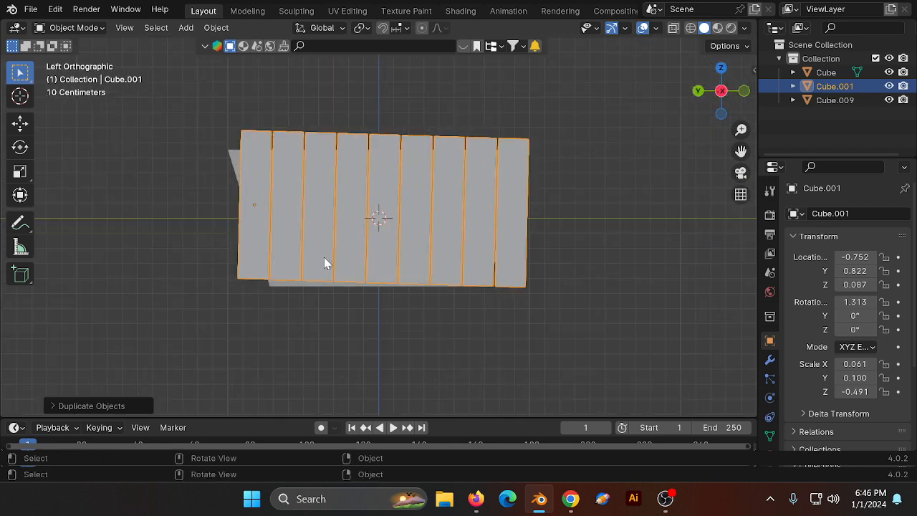
scroll(206, 257, up, 1)
key(Tab)
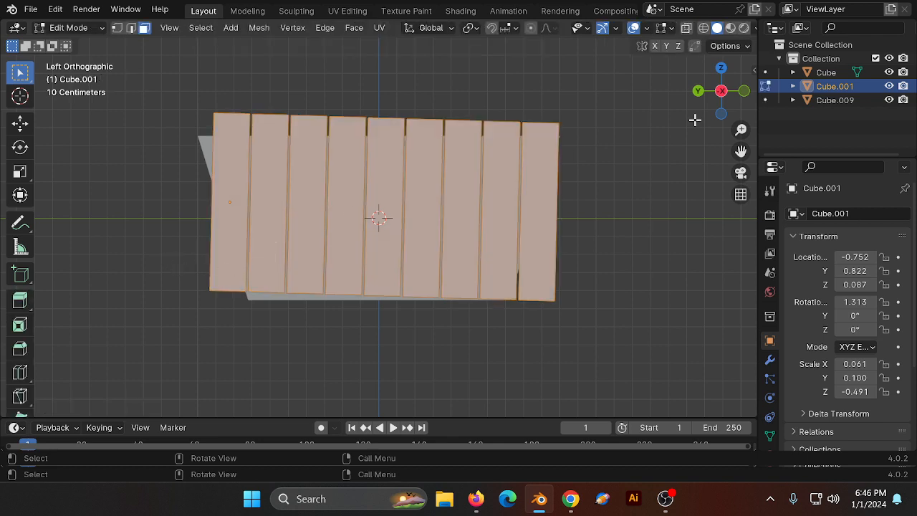
drag(694, 119, 717, 154)
click(192, 131)
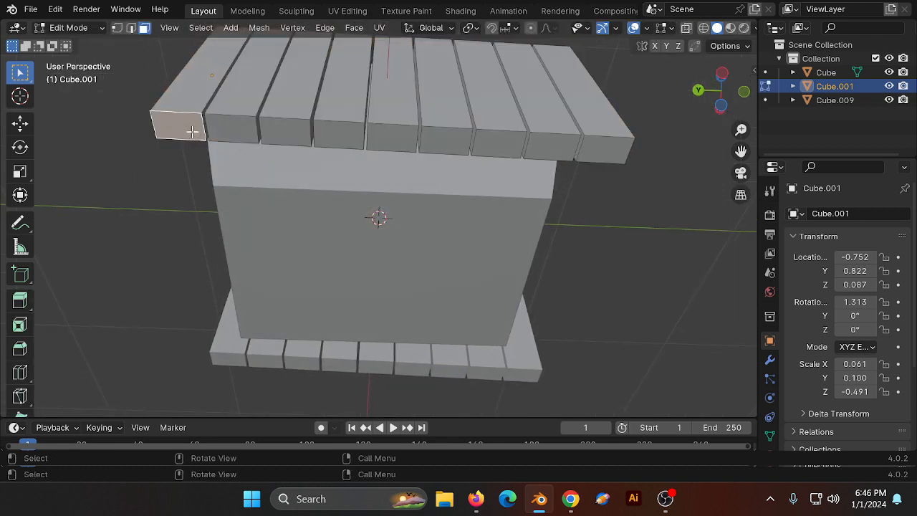
shift+click(235, 131)
shift+click(339, 130)
shift+click(412, 143)
shift+click(455, 143)
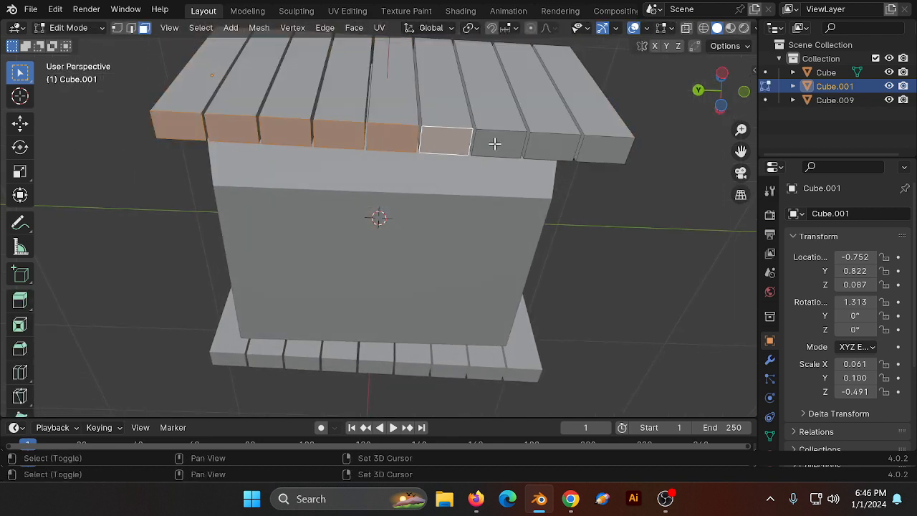
shift+click(512, 145)
shift+click(569, 147)
shift+click(612, 143)
click(720, 80)
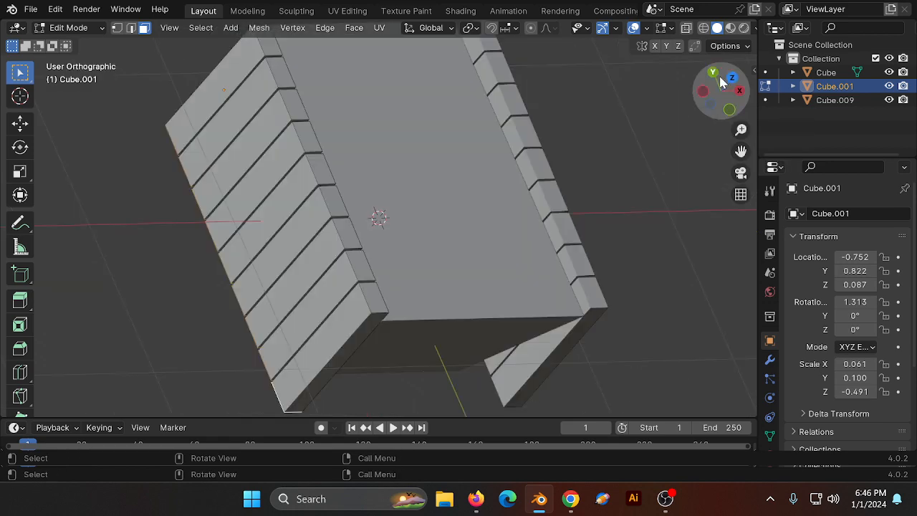
scroll(562, 241, down, 2)
middle_drag(681, 140, 613, 237)
drag(699, 99, 910, 133)
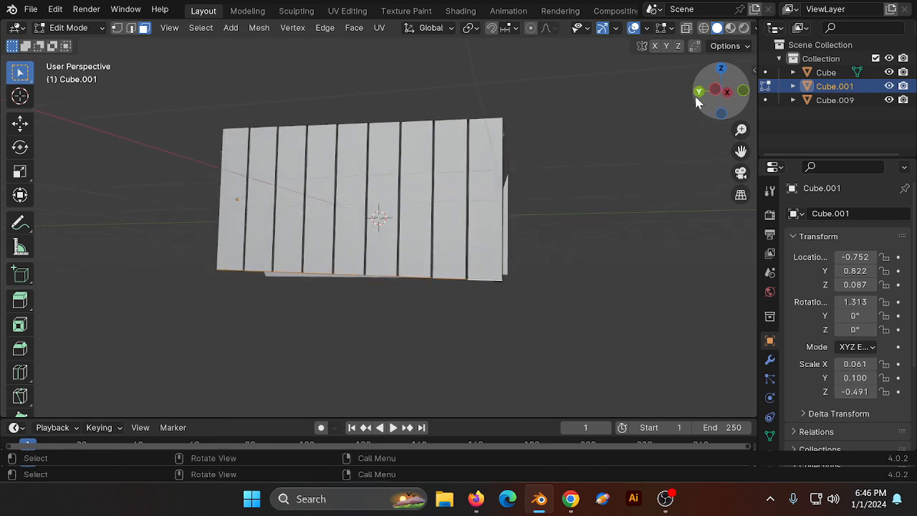
click(717, 92)
key(s)
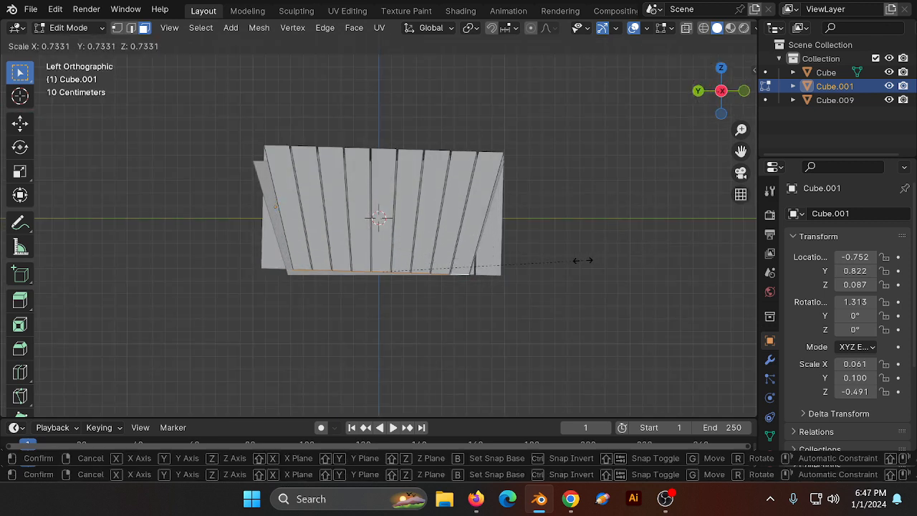
click(581, 260)
Step: Enlarge the top end faces of the negative-X planks slightly and lower them about 0.12 m to the box's top edge
drag(719, 92, 643, 123)
scroll(276, 235, up, 2)
click(286, 238)
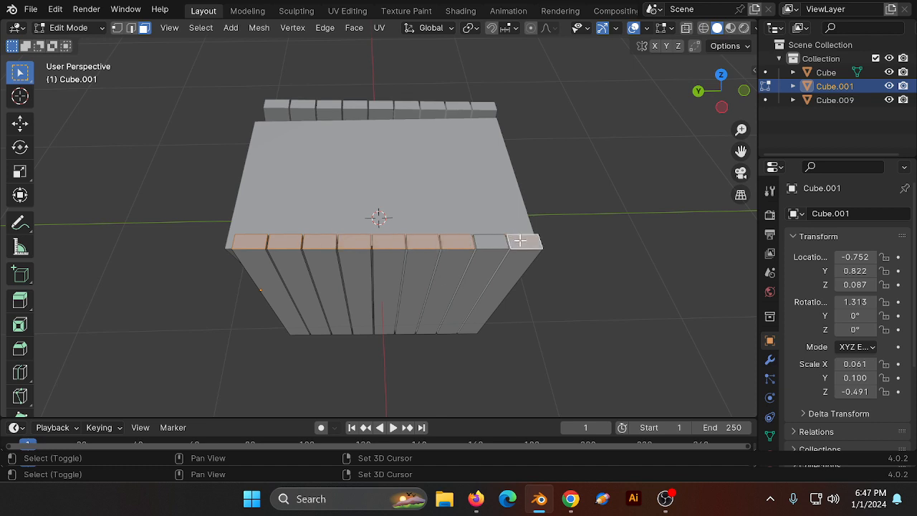
click(721, 107)
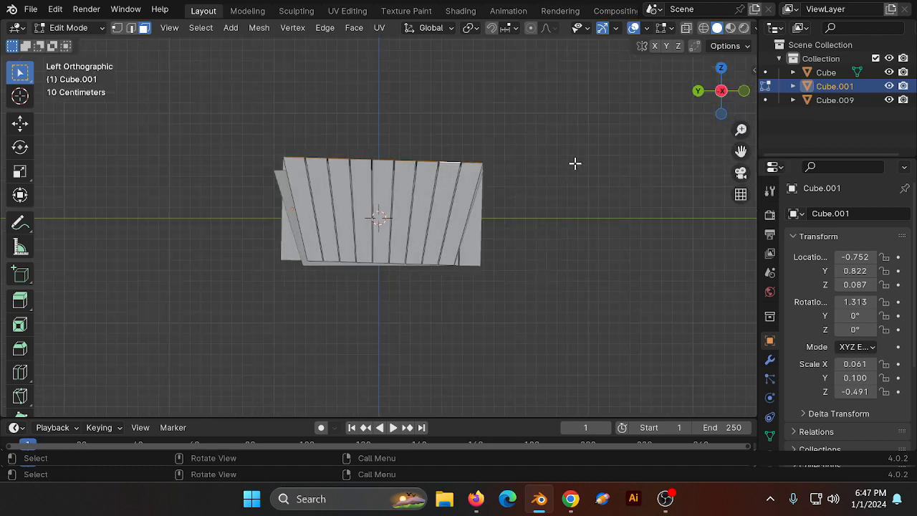
key(s)
click(585, 174)
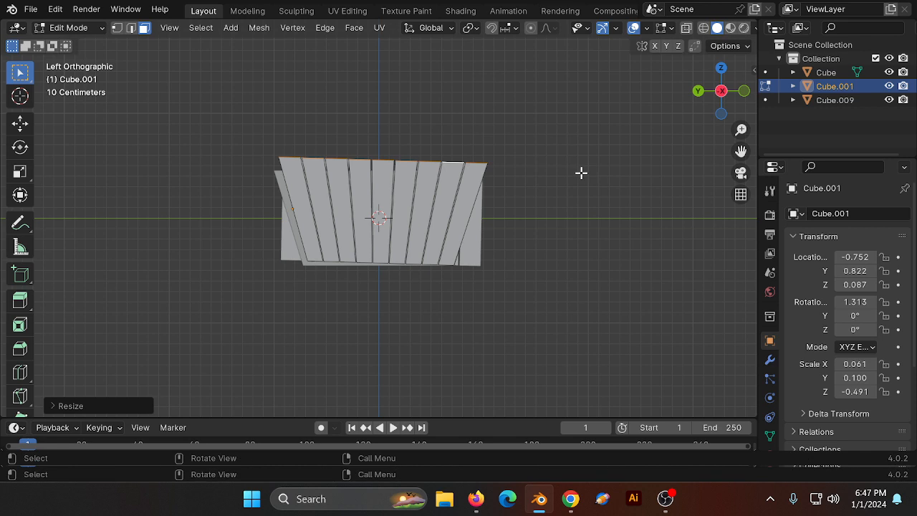
key(g)
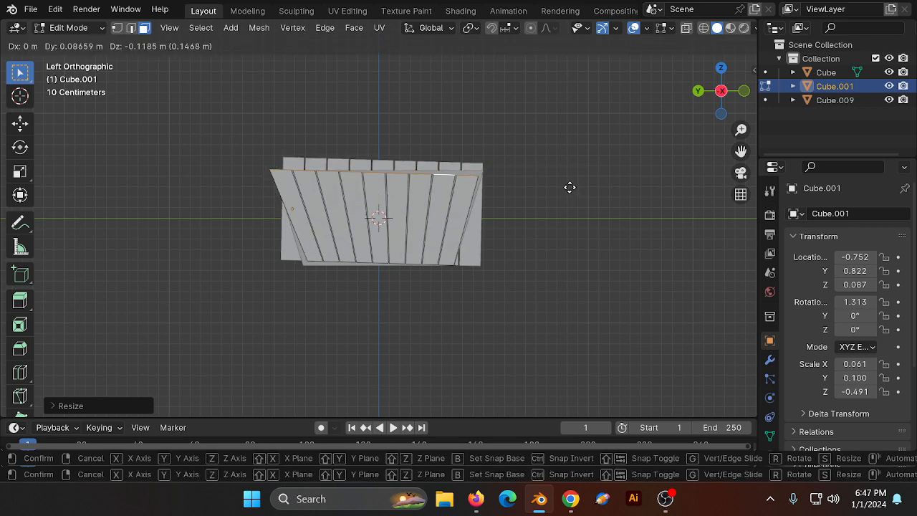
click(571, 187)
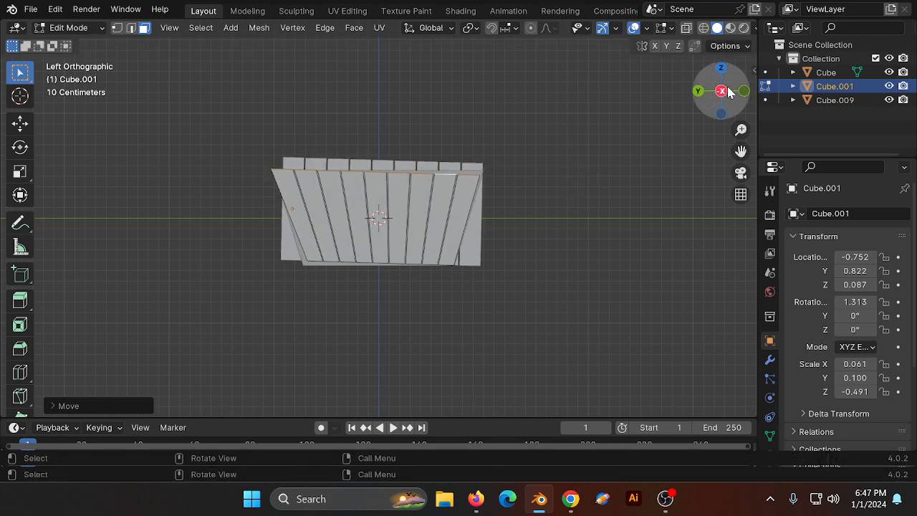
drag(721, 90, 718, 93)
key(Tab)
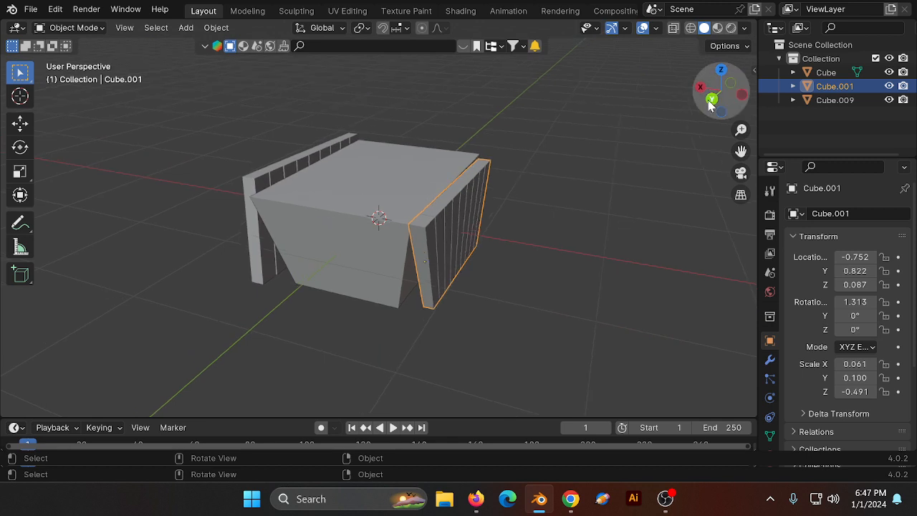
Step: Tilt the tapered plank row to about -13.4° around Y and move it against the box's slanted side at about X -0.66 m
click(712, 99)
key(r)
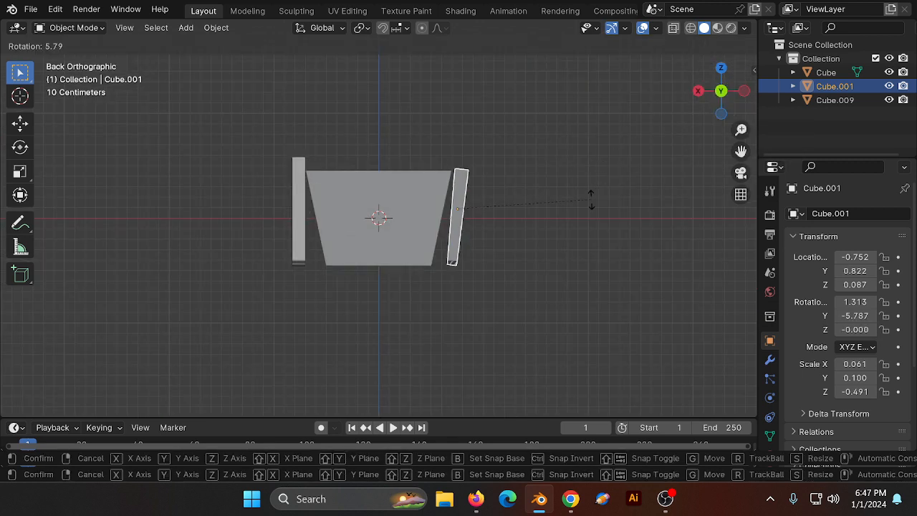
click(573, 218)
key(g)
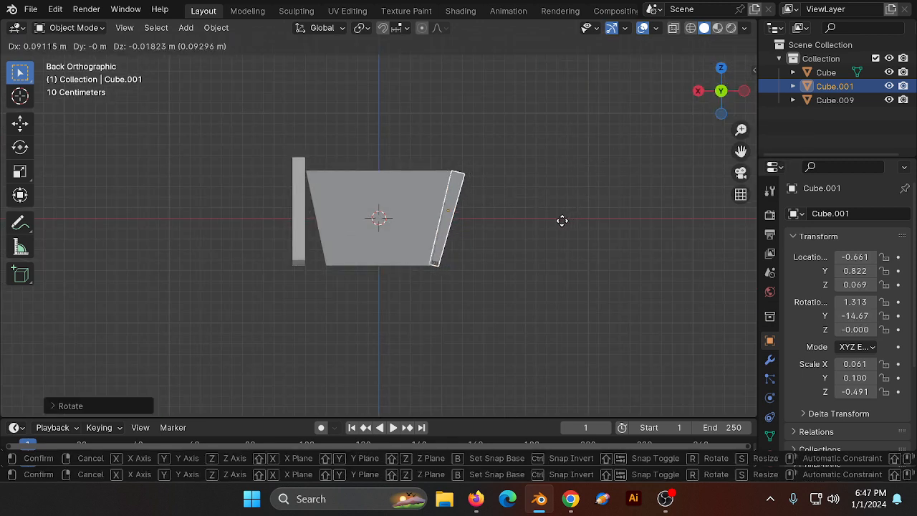
click(561, 220)
key(r)
click(578, 207)
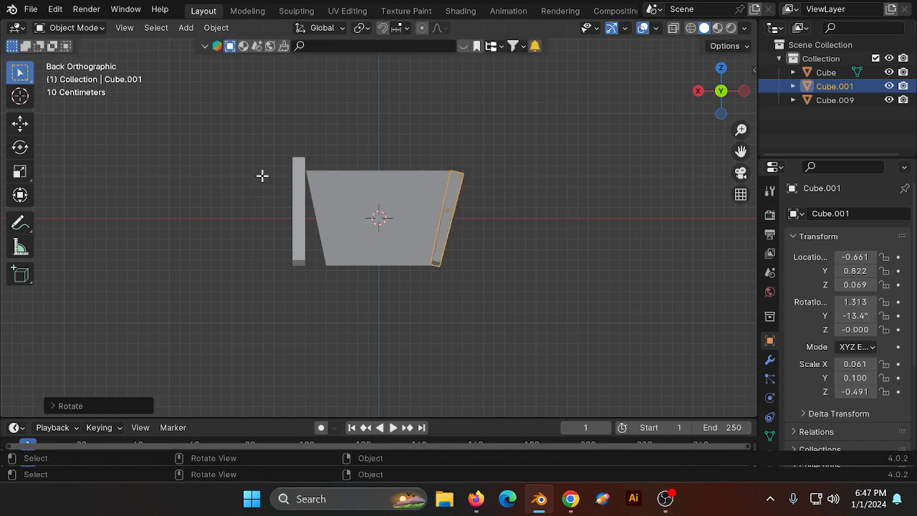
Step: Delete the untapered plank row on the box's positive-X side
key(Tab)
key(Tab)
click(302, 215)
key(Delete)
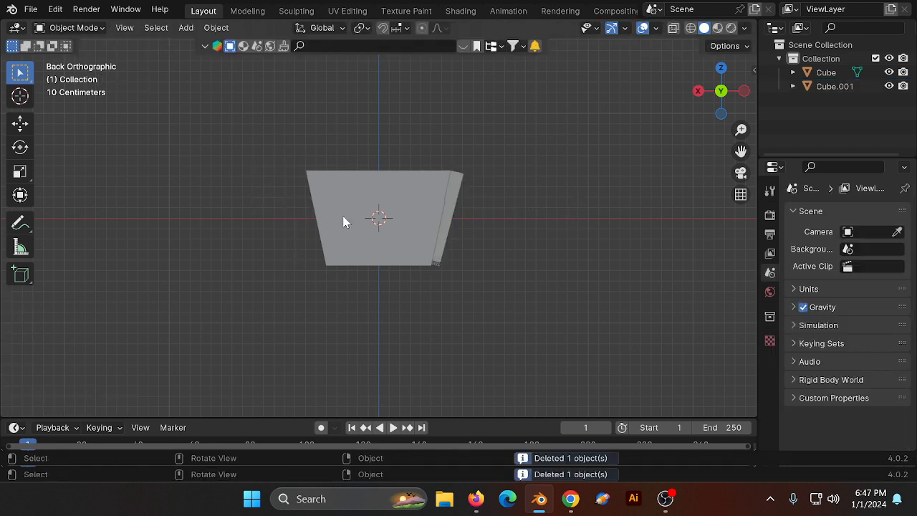
Step: Shift the slanted plank row slightly outward to about X -0.68 m
click(445, 203)
key(g)
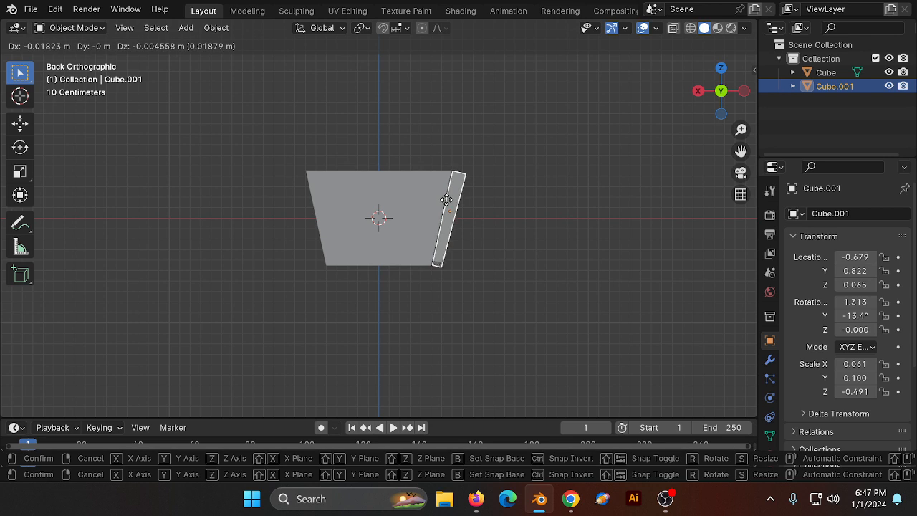
click(447, 206)
Step: Duplicate the slanted row along X to about X 0.69 m and rotate the copy to about 13.3° around Y
key(shift+d)
key(x)
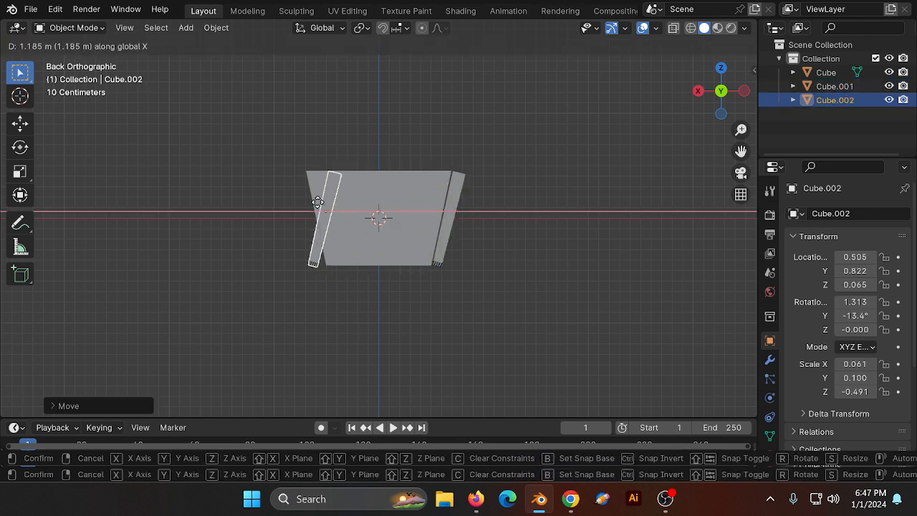
click(304, 200)
key(r)
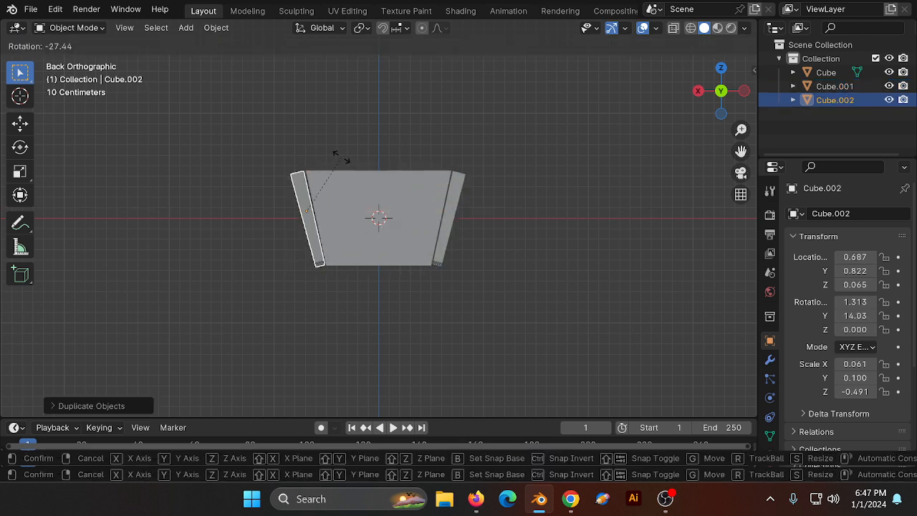
click(343, 157)
Step: Nudge the duplicated row against the box's slanted side at about X 0.68 m, Z 0.06 m, and deselect it
scroll(315, 168, up, 4)
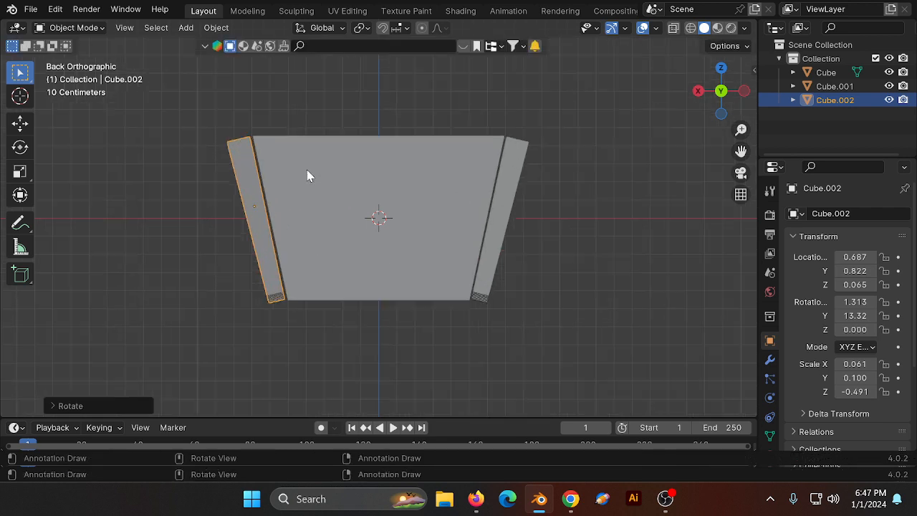
key(g)
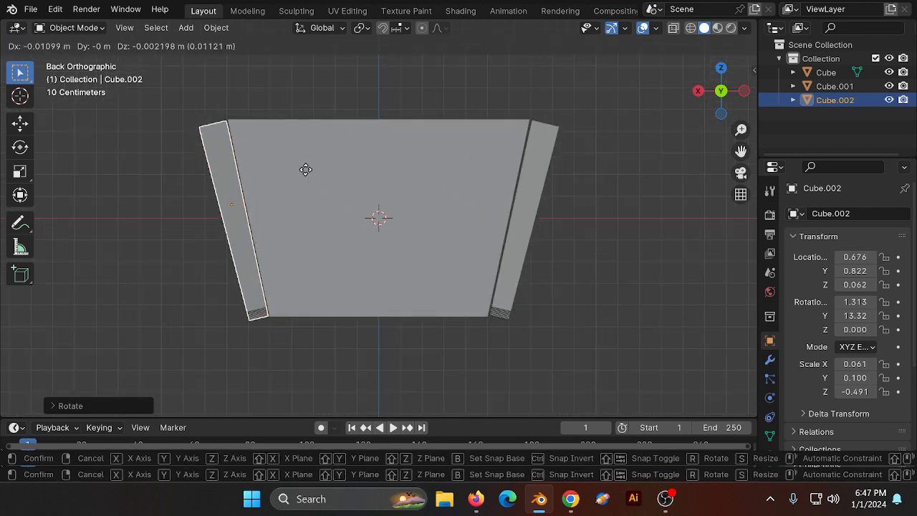
click(306, 169)
scroll(582, 100, down, 4)
click(681, 88)
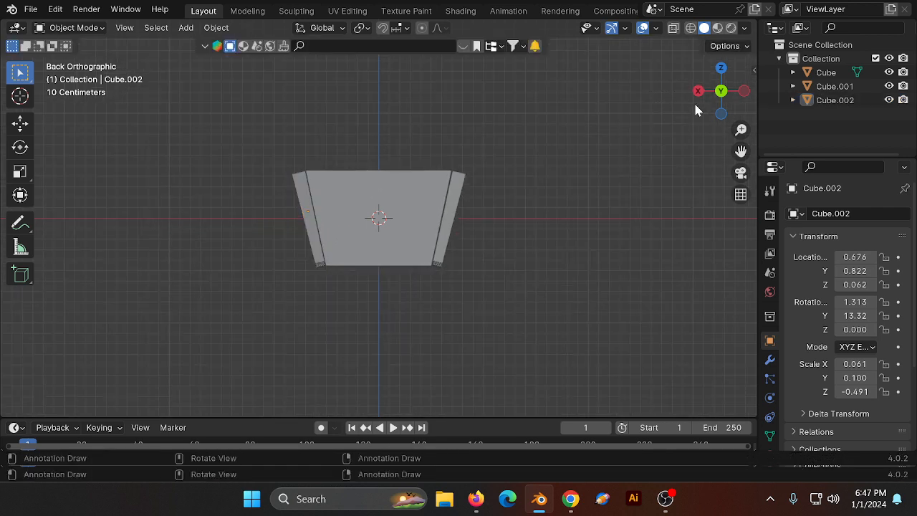
drag(706, 101, 912, 225)
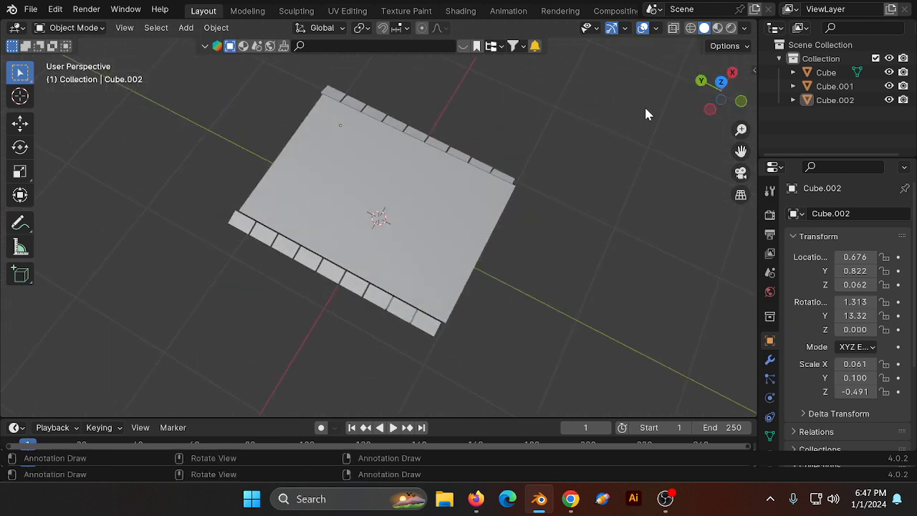
mouse_move(720, 97)
mouse_down()
mouse_move(722, 73)
mouse_move(721, 83)
mouse_up()
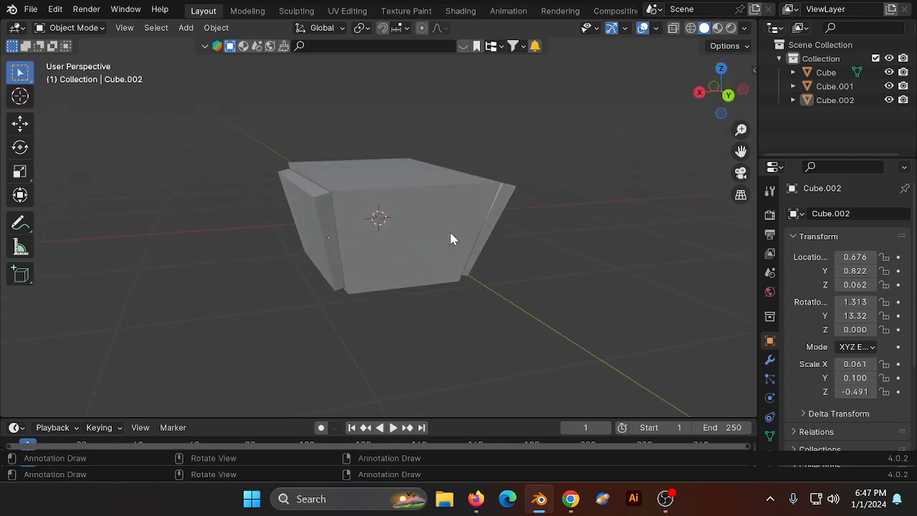
Step: Duplicate the plank row on the box's positive-X side and place the copy beyond the box at about Y 2.63 m, Z -0.10 m
click(699, 92)
click(432, 208)
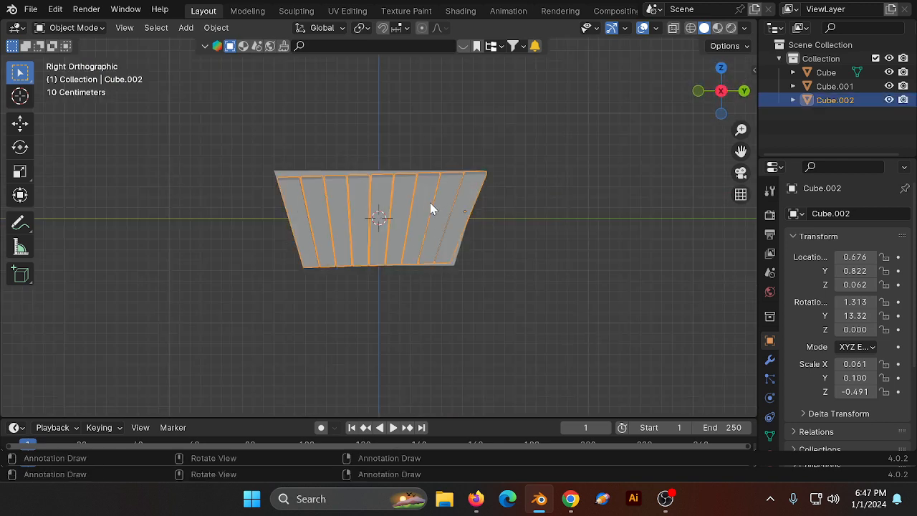
scroll(426, 205, down, 1)
key(shift+d)
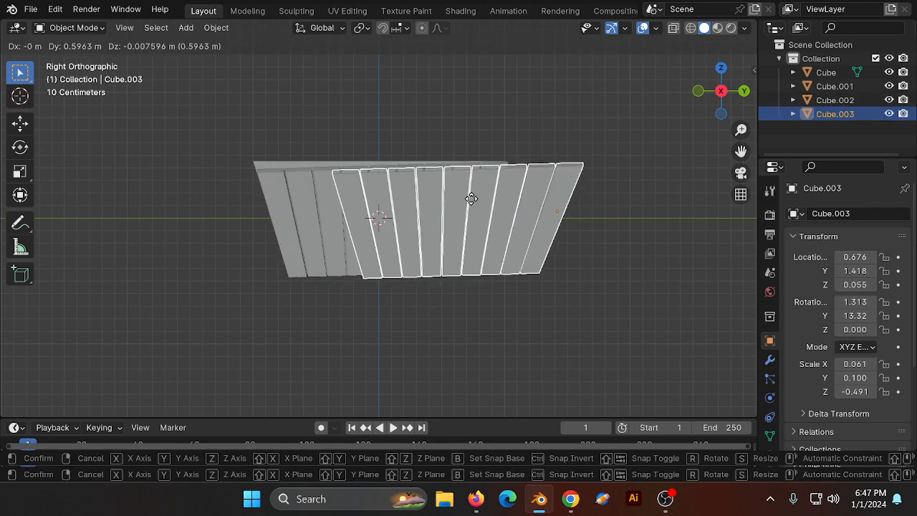
click(610, 213)
drag(741, 150, 599, 140)
Step: Delete the three planks at the positive-Y end of the duplicated row, leaving six planks
key(Tab)
scroll(499, 216, up, 3)
key(l)
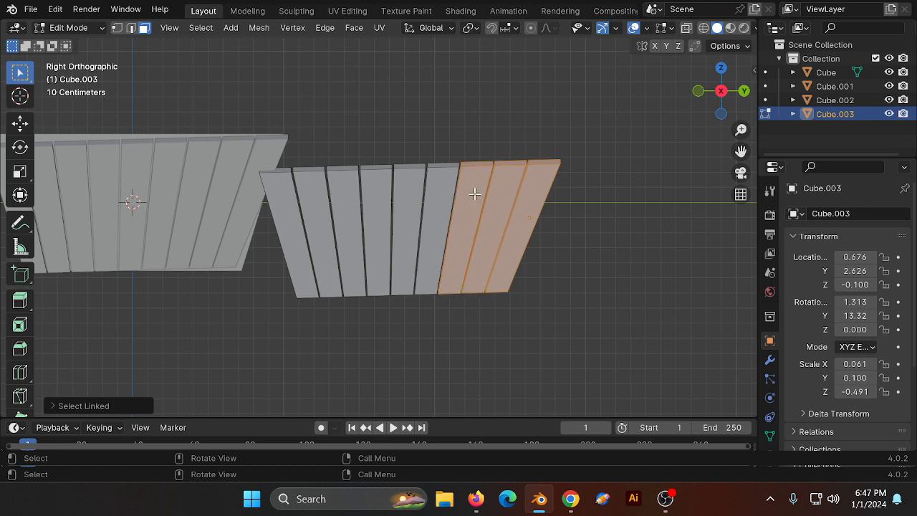
key(x)
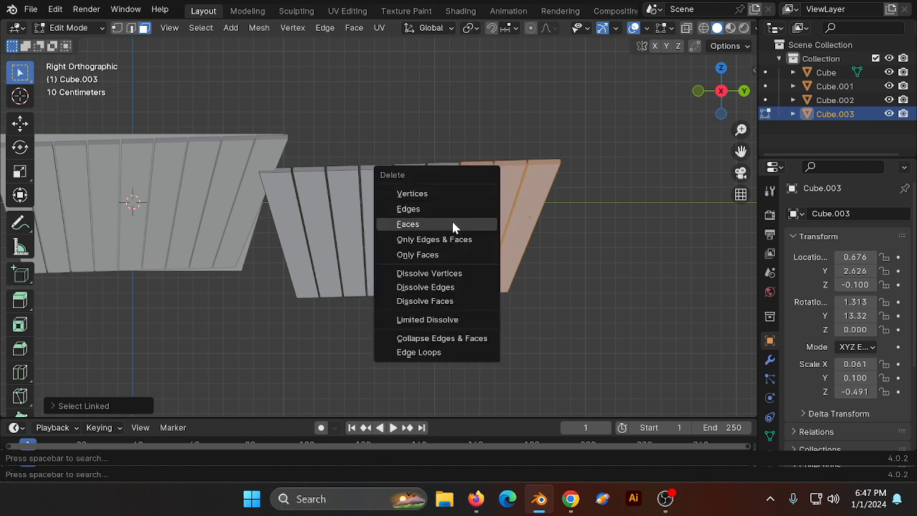
click(452, 225)
key(Tab)
Step: Rotate the six-plank row to about -90.4° around Z and move it to the box's positive-Y end, about X 1.14 m, Y 1.10 m
drag(721, 91, 716, 84)
click(721, 72)
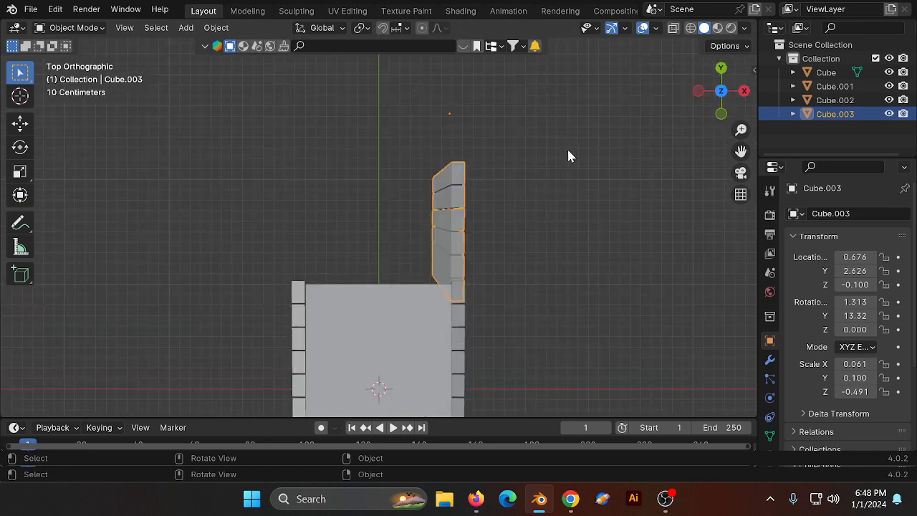
key(r)
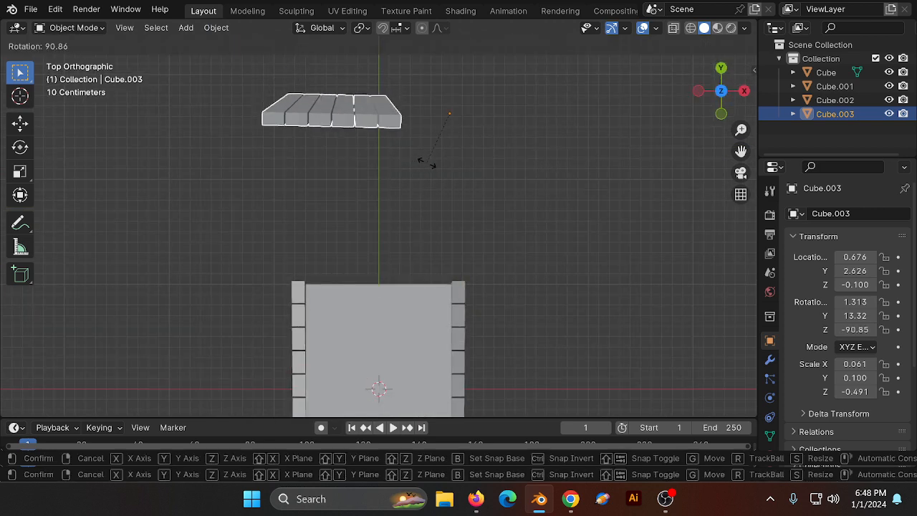
click(430, 175)
key(g)
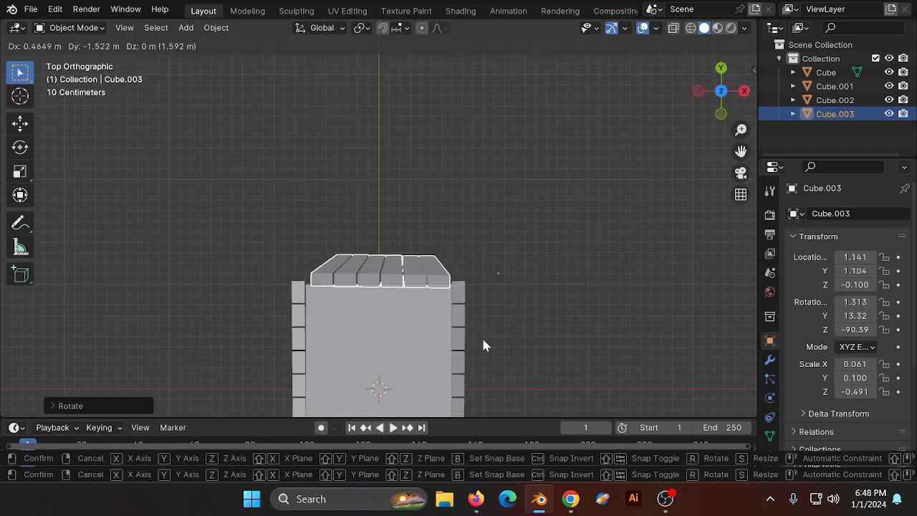
click(484, 346)
Step: Tilt the six-plank row to about -23.1° around Y and set it against the box's slanted end at about Y 0.95 m, Z 0.07 m
click(721, 71)
click(696, 90)
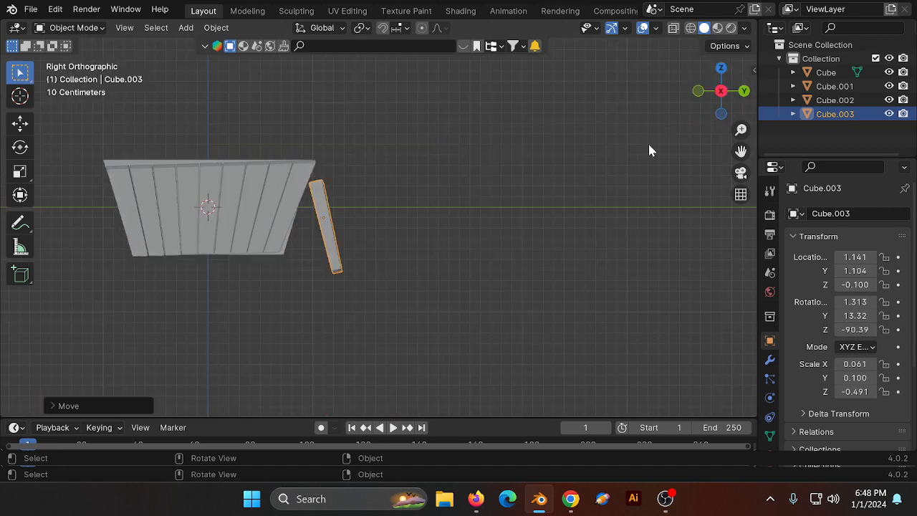
key(r)
key(g)
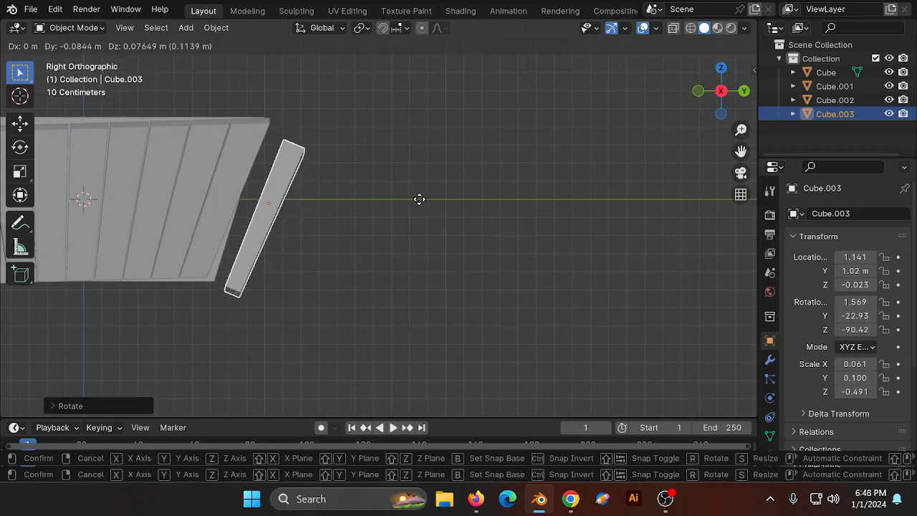
click(405, 186)
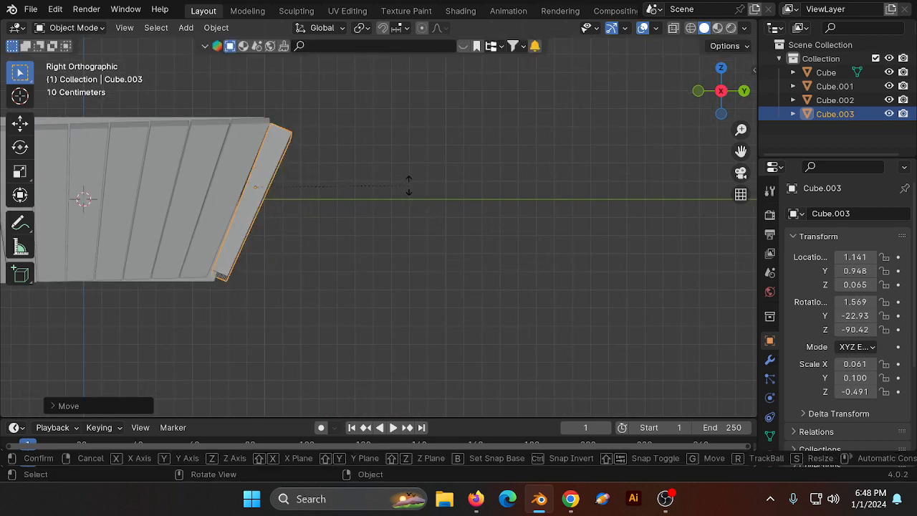
key(r)
click(408, 187)
Step: Level the six-plank row in the back view to about -0.76° X rotation and centre it at about X 1.11 m, Z 0.04 m
click(745, 90)
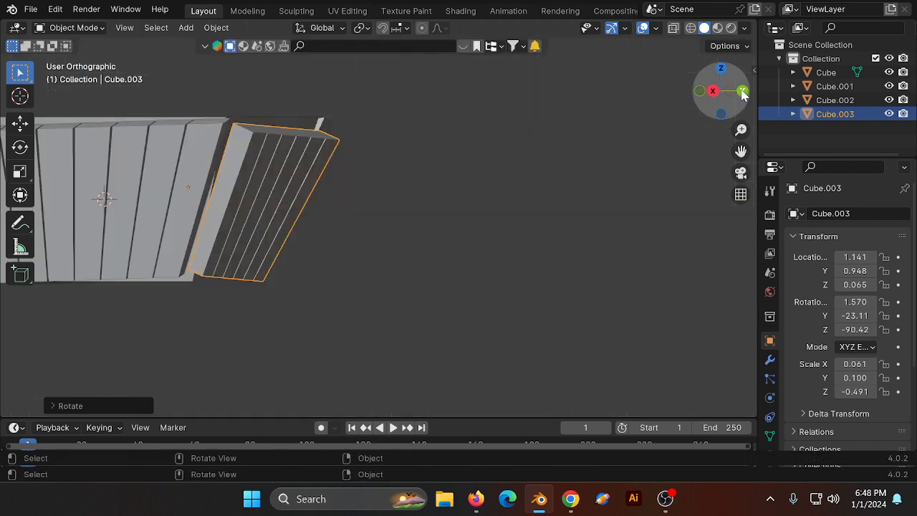
key(r)
click(510, 162)
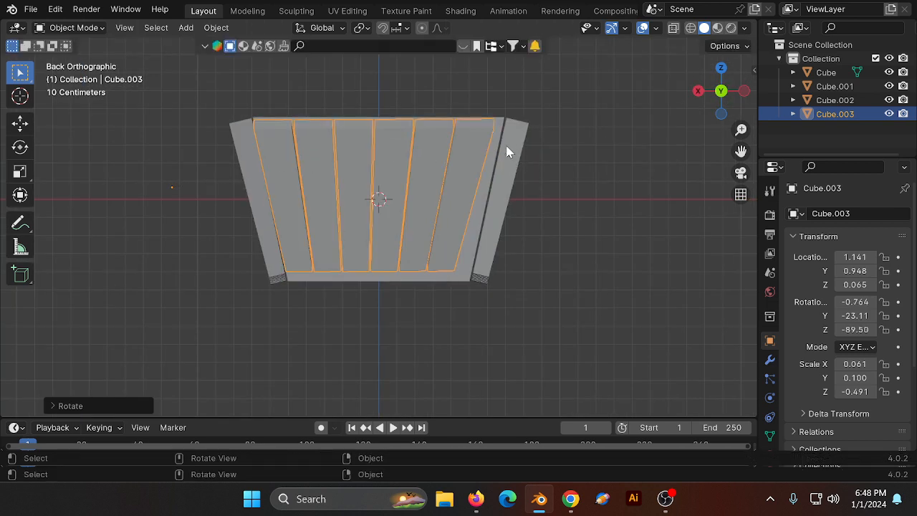
key(g)
click(513, 150)
scroll(514, 148, down, 3)
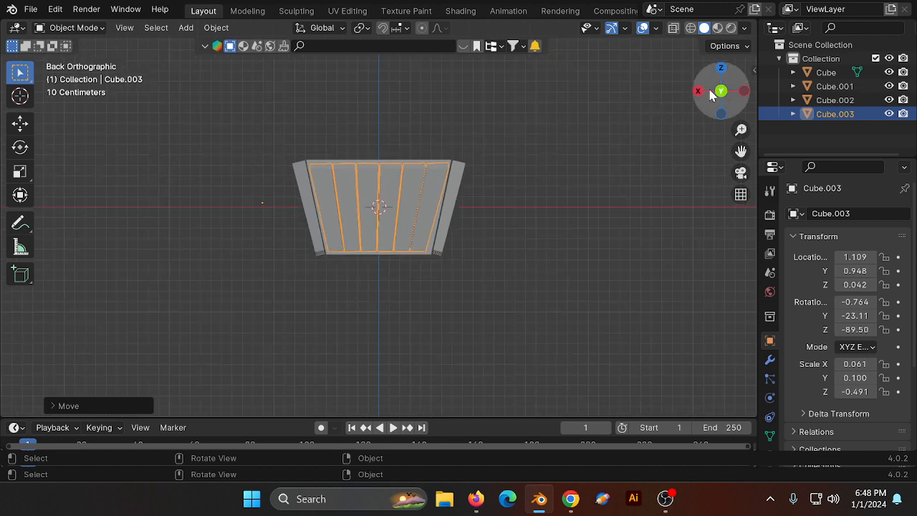
Step: Duplicate the positive-Y end row to the opposite end at about Y -0.94 m and tilt the copy to about 18.3° around Y
drag(709, 92, 859, 139)
click(265, 154)
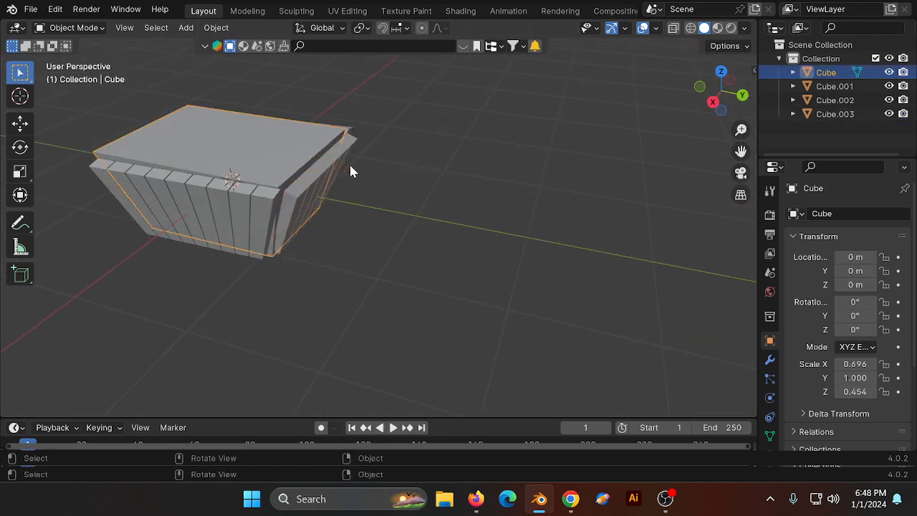
click(340, 183)
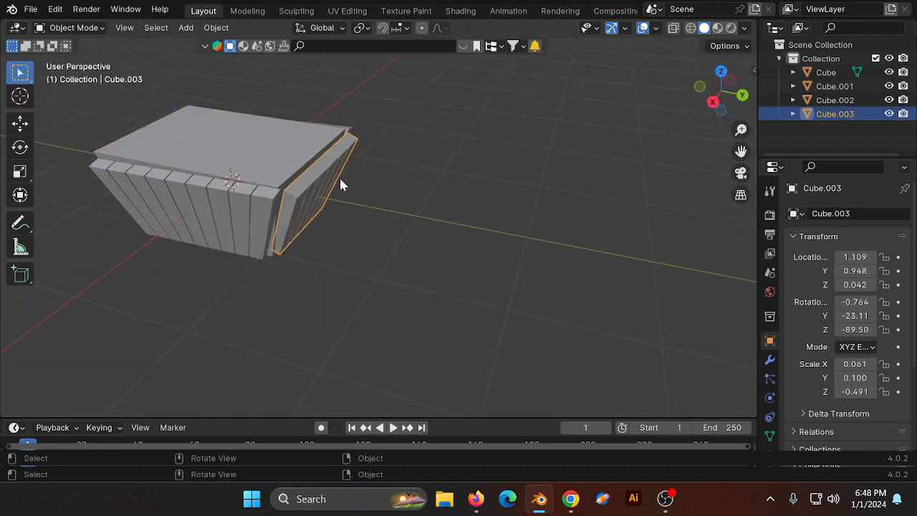
click(714, 106)
key(shift+d)
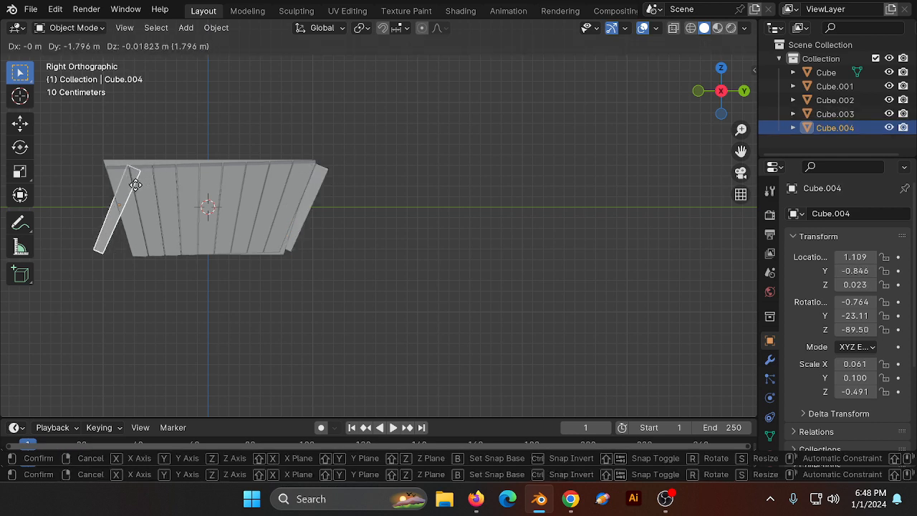
click(196, 159)
key(r)
click(142, 117)
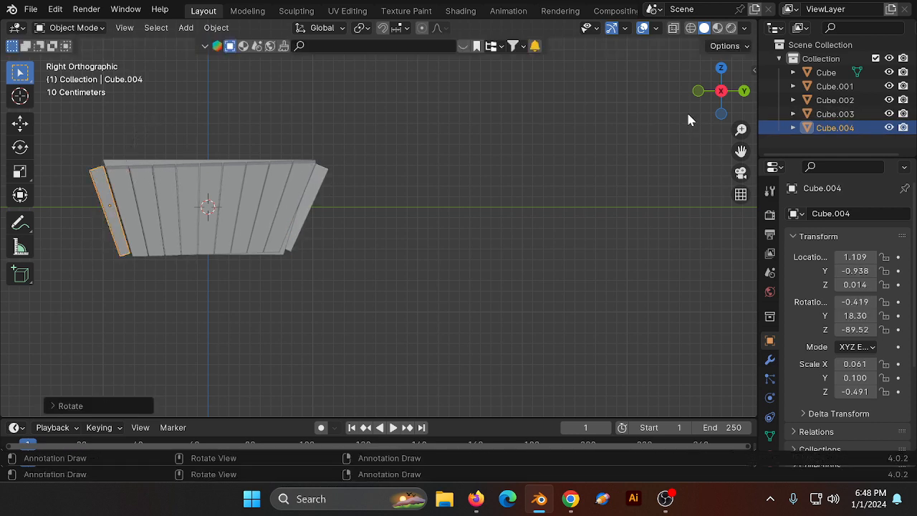
Step: Align the negative-Y end row with the box's slanted face at about X 1.12 m, Y -0.92 m, Z 0.03 m
click(700, 94)
scroll(540, 152, up, 3)
key(g)
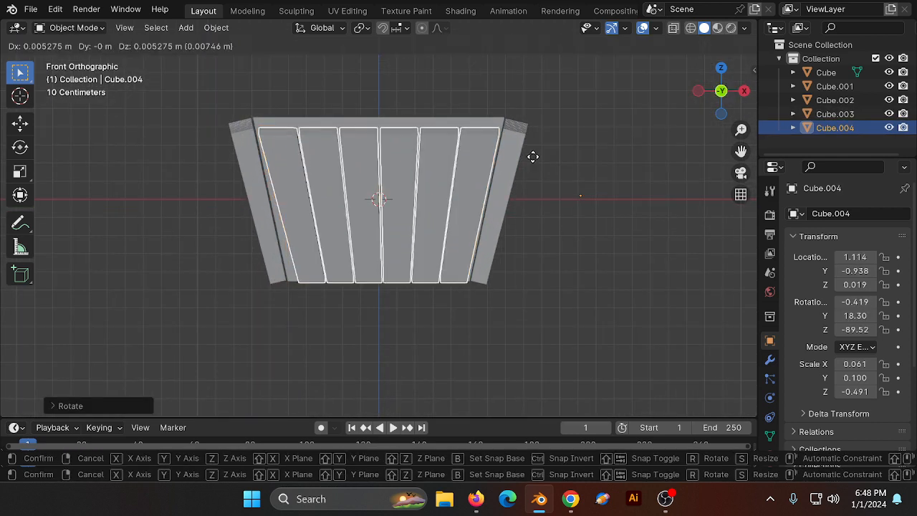
click(532, 154)
click(745, 91)
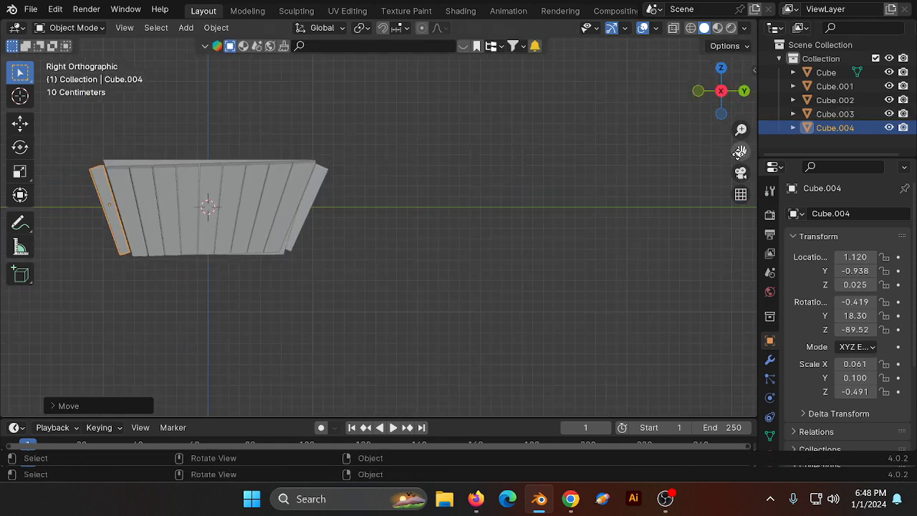
shift+middle_drag(172, 192, 344, 192)
scroll(344, 192, up, 3)
key(g)
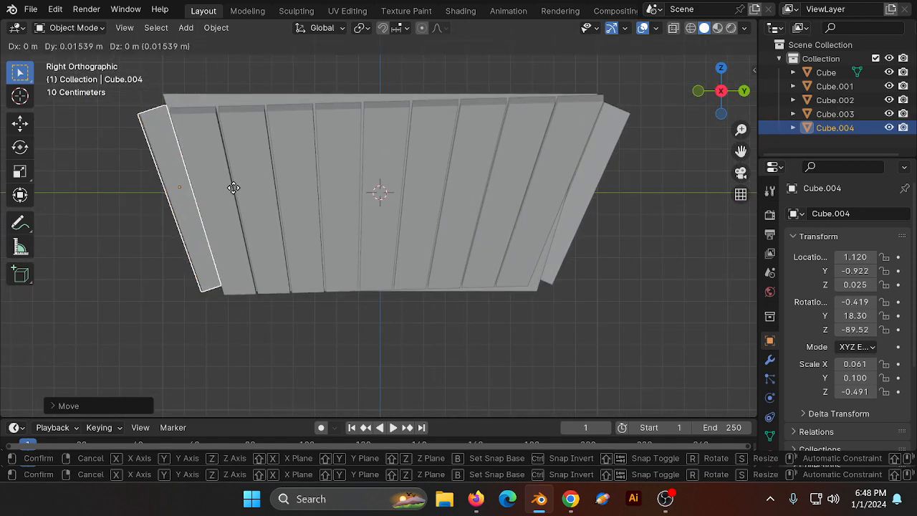
click(233, 188)
Step: Delete the solid tapered box inside the four plank rows
scroll(234, 188, down, 6)
drag(712, 90, 824, 143)
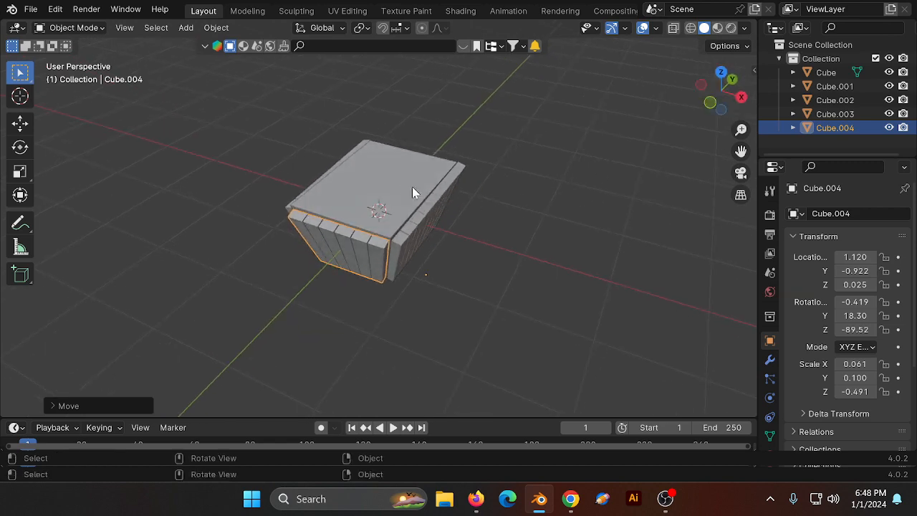
click(412, 192)
scroll(423, 175, up, 4)
key(Delete)
scroll(578, 111, down, 4)
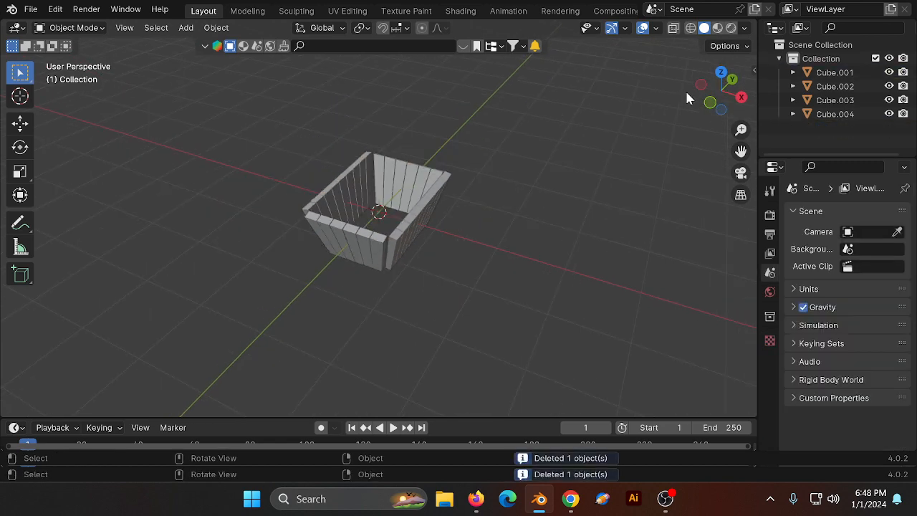
Step: Widen the positive-Y end row along global X to a Y scale of about 0.112 and recentre it between the side rows
drag(710, 93, 702, 86)
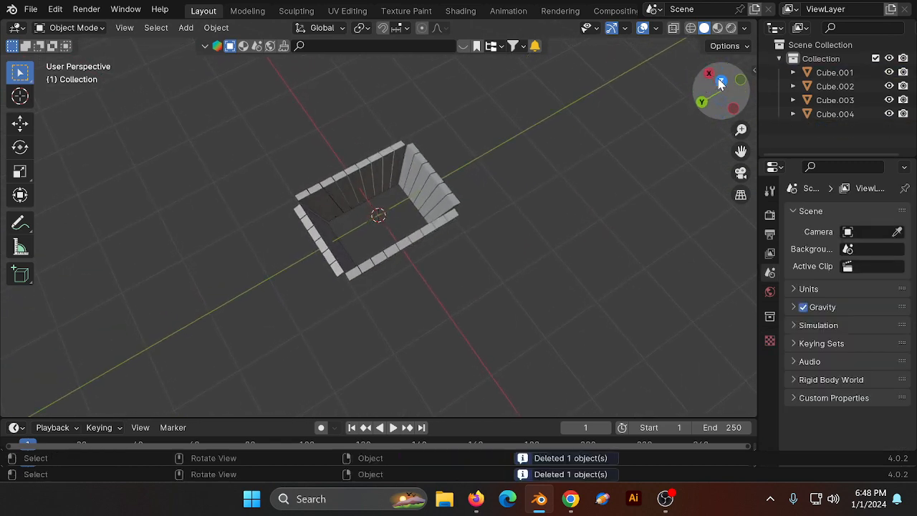
click(721, 81)
scroll(378, 91, up, 4)
click(387, 105)
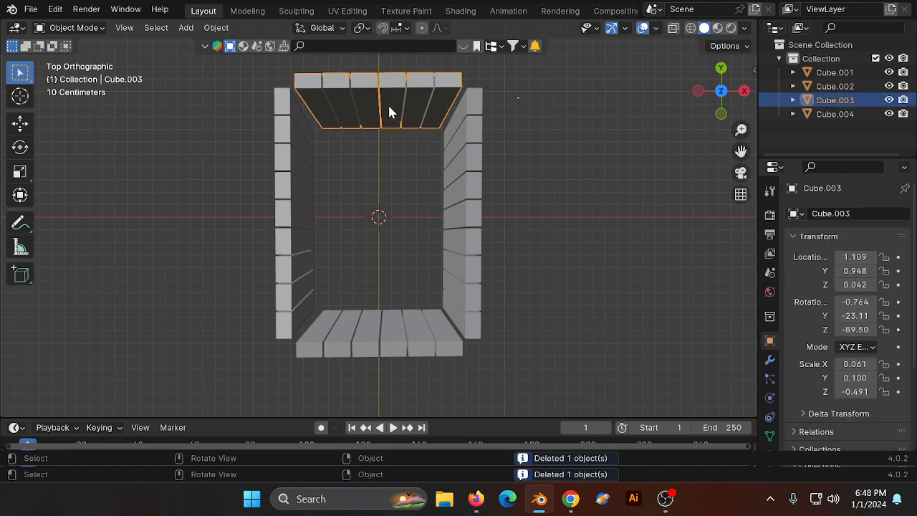
key(s)
key(x)
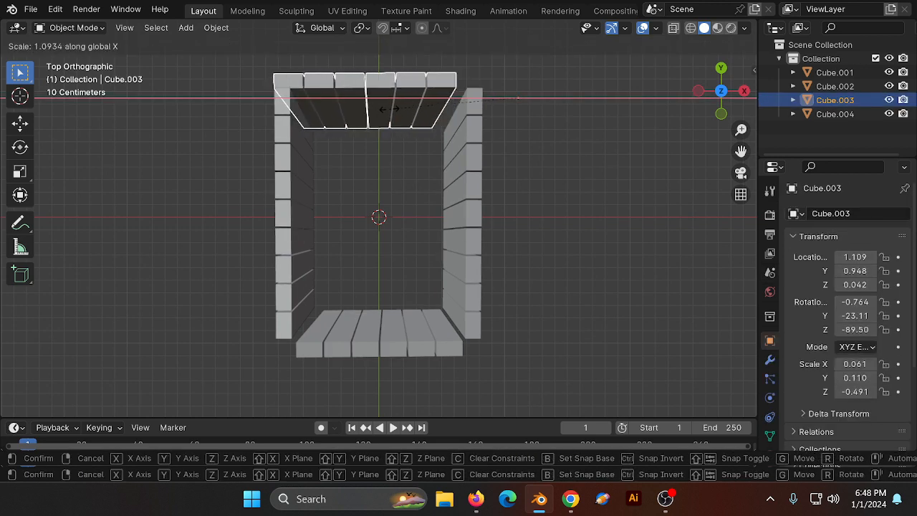
click(388, 109)
key(g)
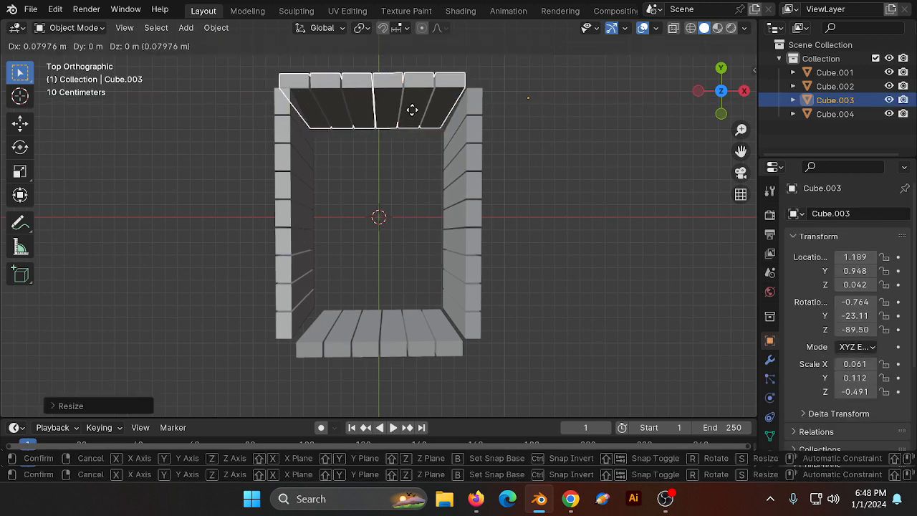
click(416, 109)
Step: Widen the negative-Y end row along global X to a Y scale of about 0.113 and recentre it at about X 1.23 m, Y -0.92 m
click(415, 318)
key(s)
key(x)
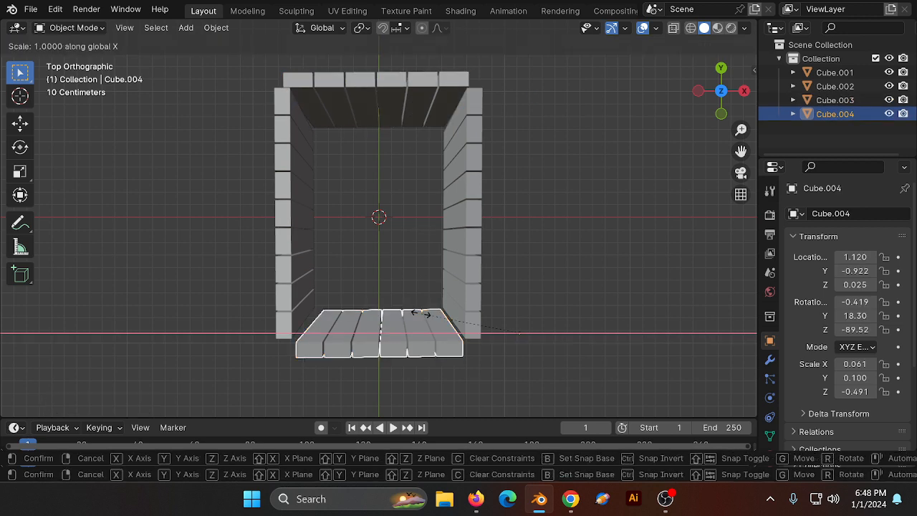
click(419, 313)
key(g)
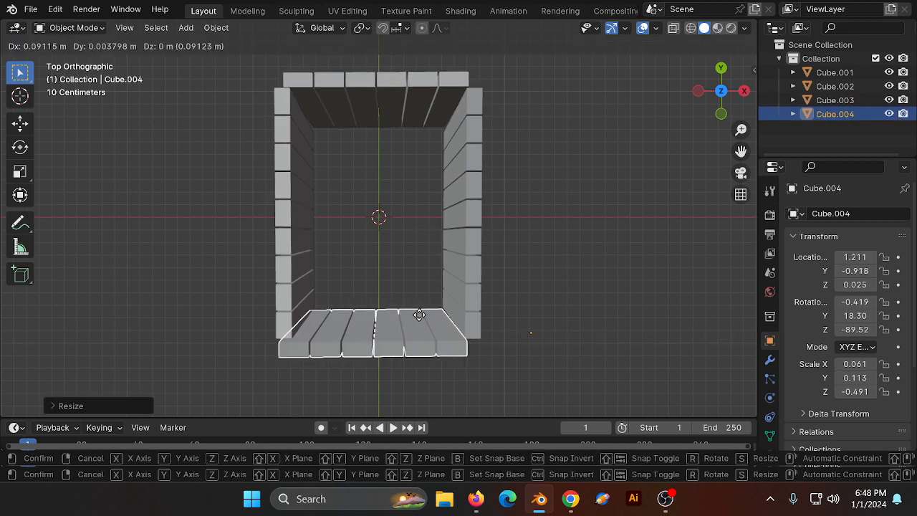
click(422, 314)
Step: Examine how the four plank rows meet at the corners of the open box
middle_drag(422, 314, 466, 229)
drag(707, 105, 713, 131)
scroll(716, 100, down, 1)
scroll(483, 152, up, 5)
scroll(459, 150, down, 4)
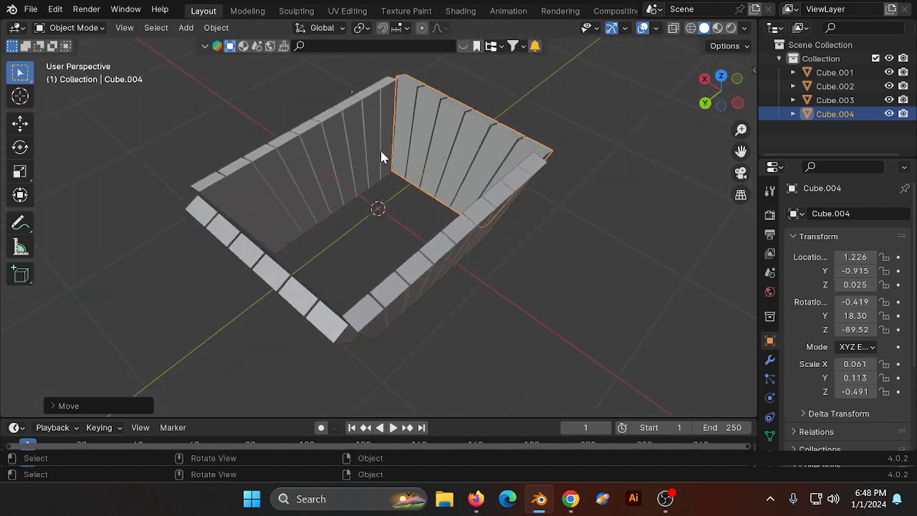
scroll(429, 172, up, 4)
scroll(447, 182, down, 3)
scroll(532, 154, down, 3)
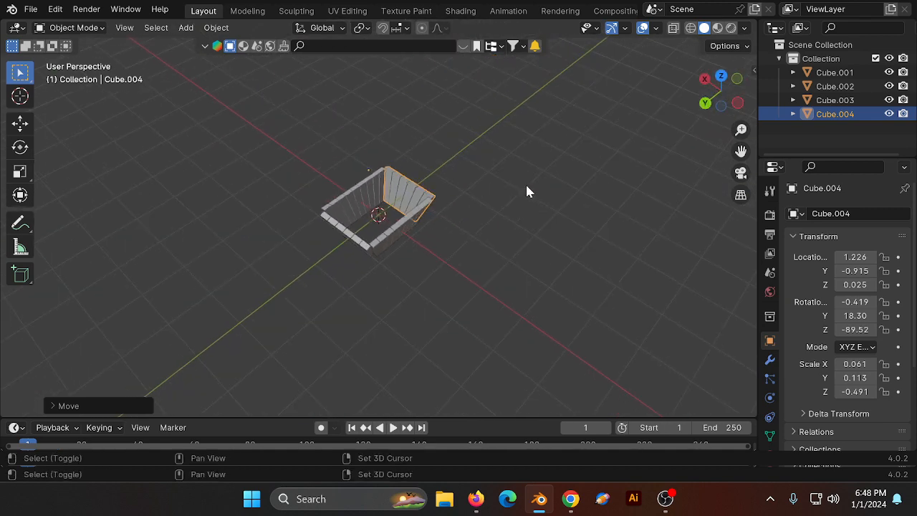
Step: Add a cube at the centre of the plank box and scale it down uniformly to about 0.098
key(shift+a)
mouse_move(526, 190)
click(582, 200)
key(s)
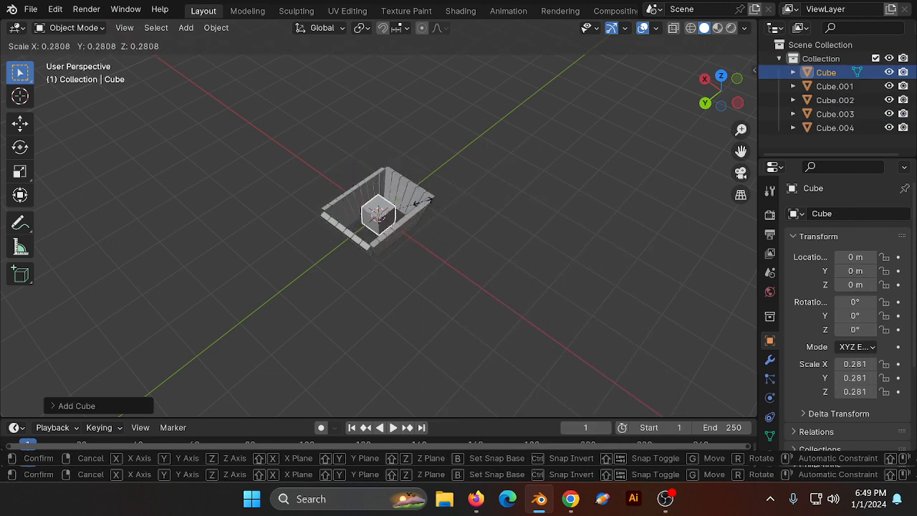
click(398, 215)
Step: Shape the small cube into a long flat plank by scaling it to about 0.033 in Z and 0.934 in Y
scroll(398, 215, up, 3)
key(s)
key(z)
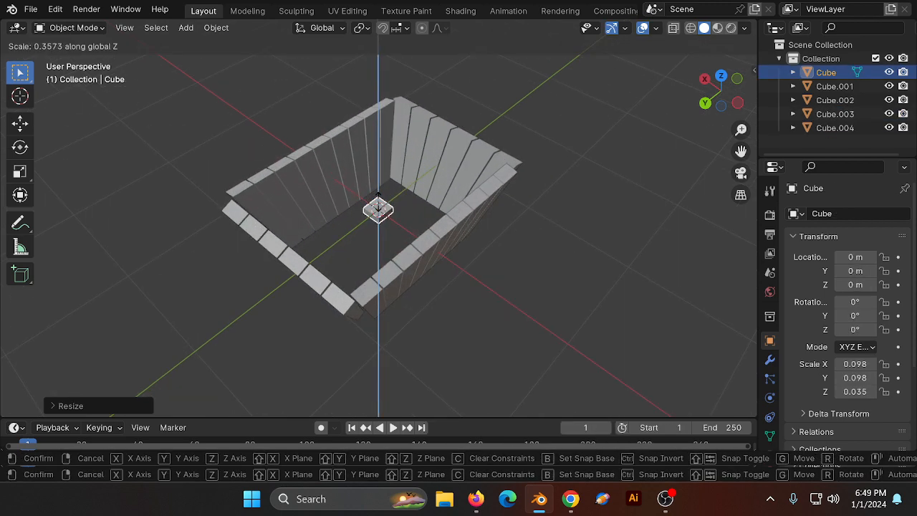
click(379, 202)
key(s)
key(y)
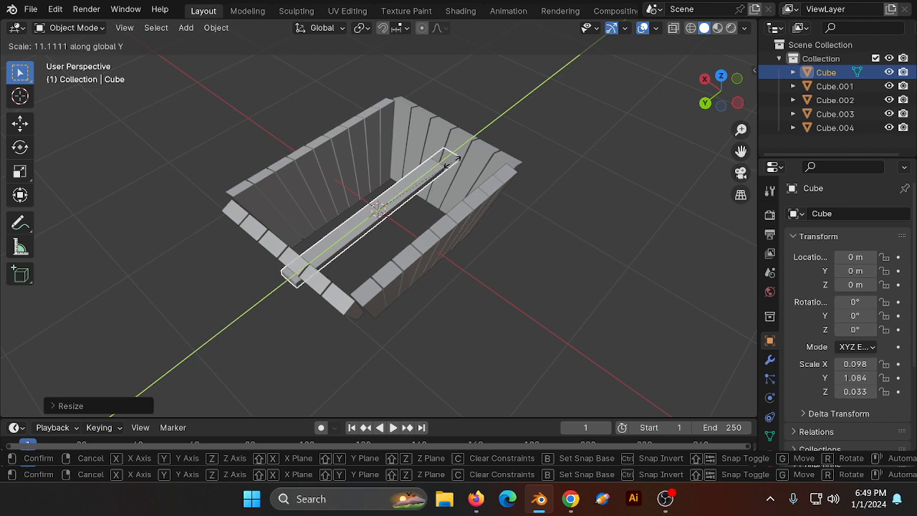
click(443, 173)
Step: Lower the long flat plank to the bottom of the box, at about Y 0.019 m, Z -0.384 m
click(737, 102)
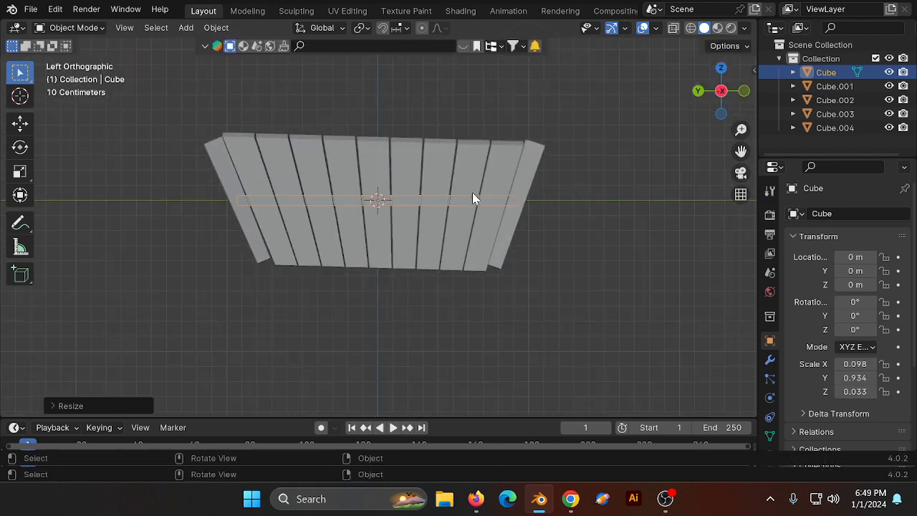
scroll(472, 192, up, 2)
key(g)
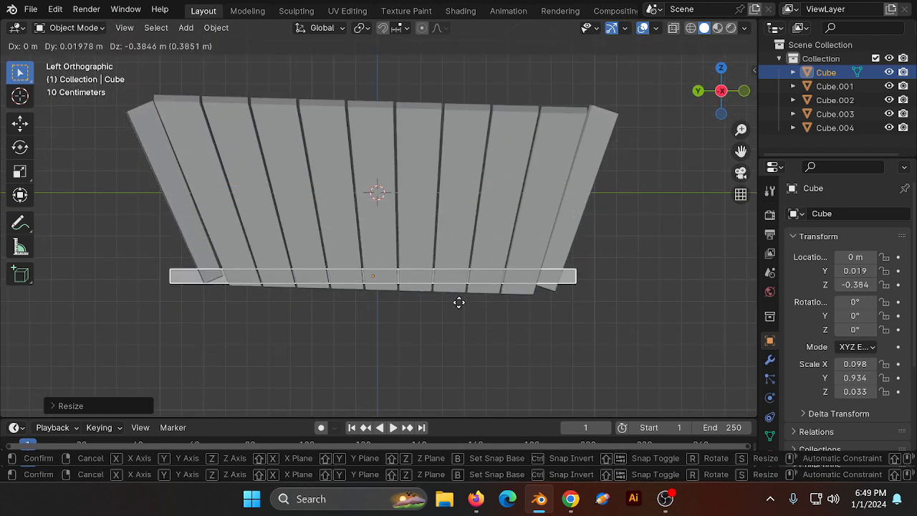
click(458, 301)
Step: Shorten the floor plank to a Y scale of about 0.784 and recentre it at about Y -0.015 m, Z -0.389 m
key(s)
key(x)
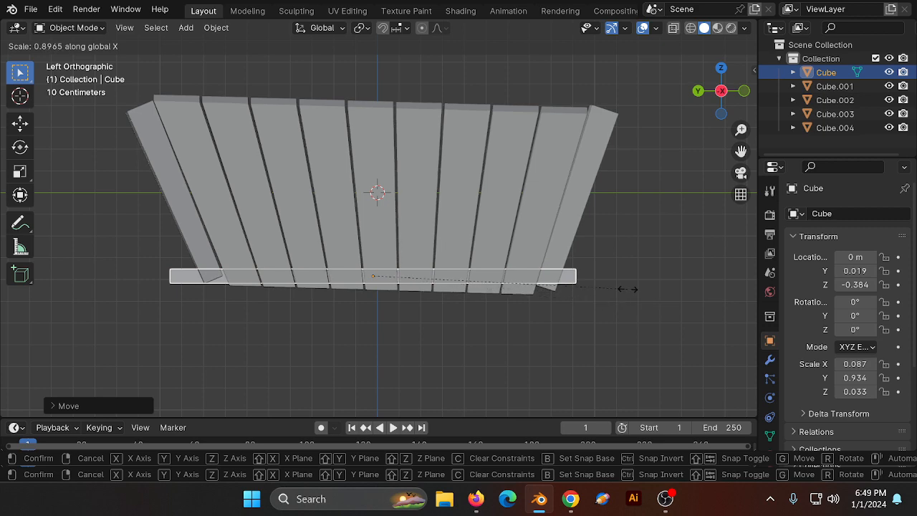
click(608, 294)
key(g)
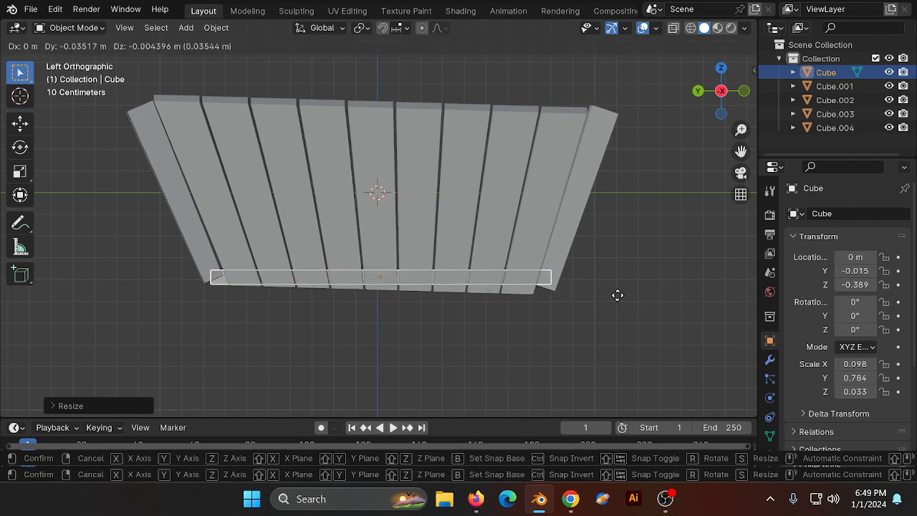
click(618, 295)
Step: Move the floor plank against the negative-X wall, at about X -0.42 m, Y -0.02 m
click(721, 69)
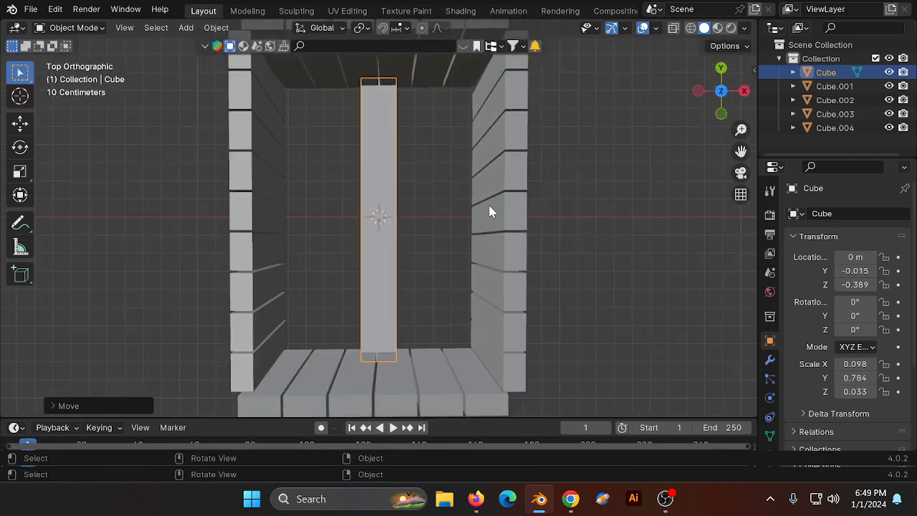
scroll(489, 212, down, 2)
key(g)
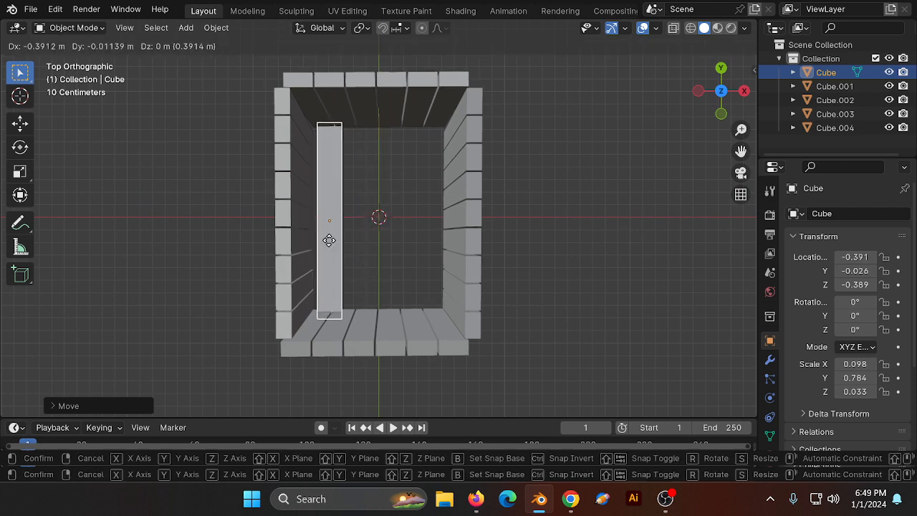
click(325, 239)
Step: Duplicate the floor plank about 0.21 m along global X and repeat the duplication three times to fill the floor with five planks
key(shift+d)
key(x)
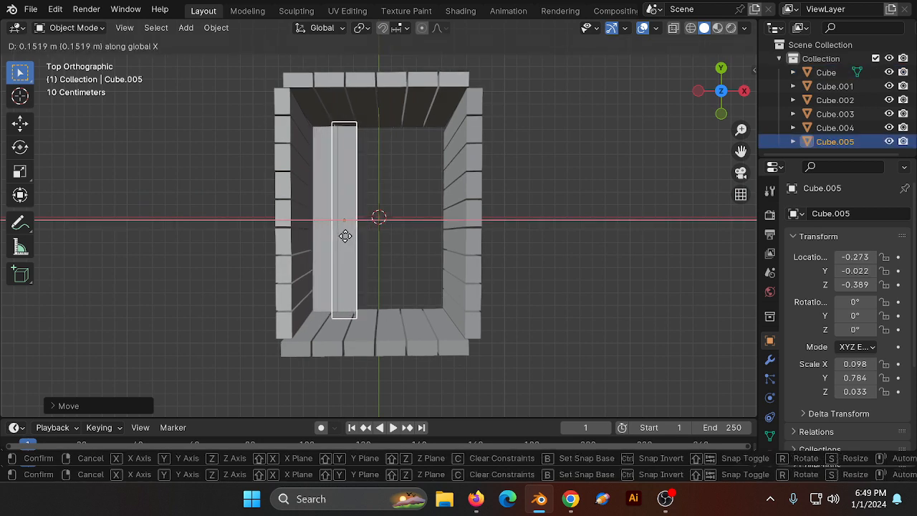
click(351, 238)
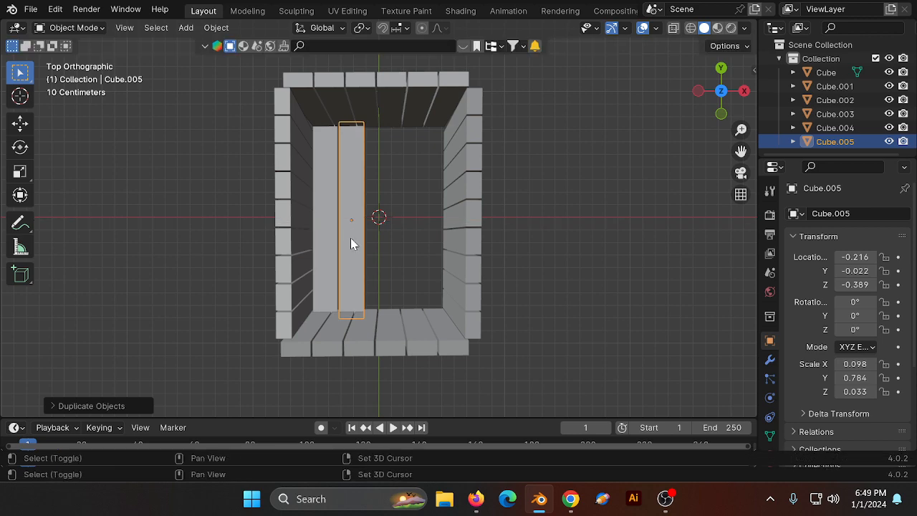
key(shift+r)
key(shift+r)
key(shift+r)
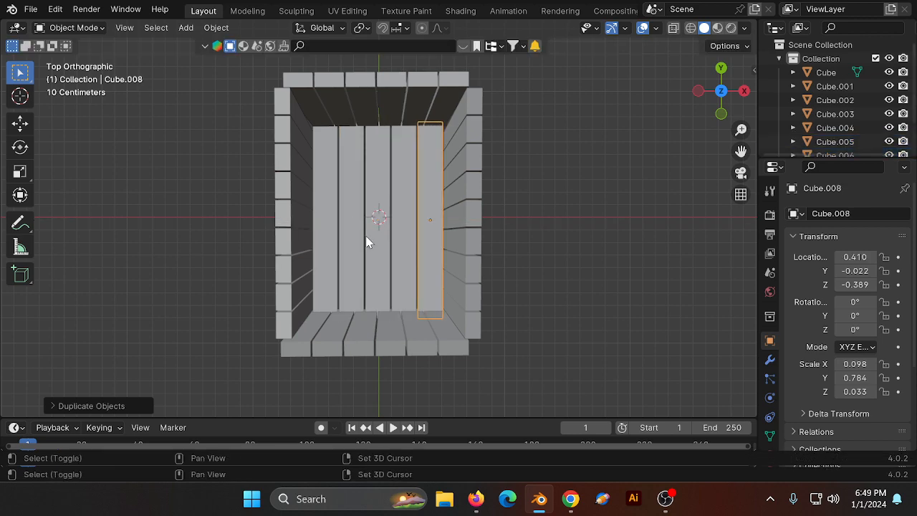
drag(713, 95, 688, 116)
key(Tab)
scroll(684, 109, down, 5)
key(Tab)
Step: Duplicate the positive-X end floor plank to outside the negative-X wall and rotate the copy to about -99.6° around Y
click(705, 92)
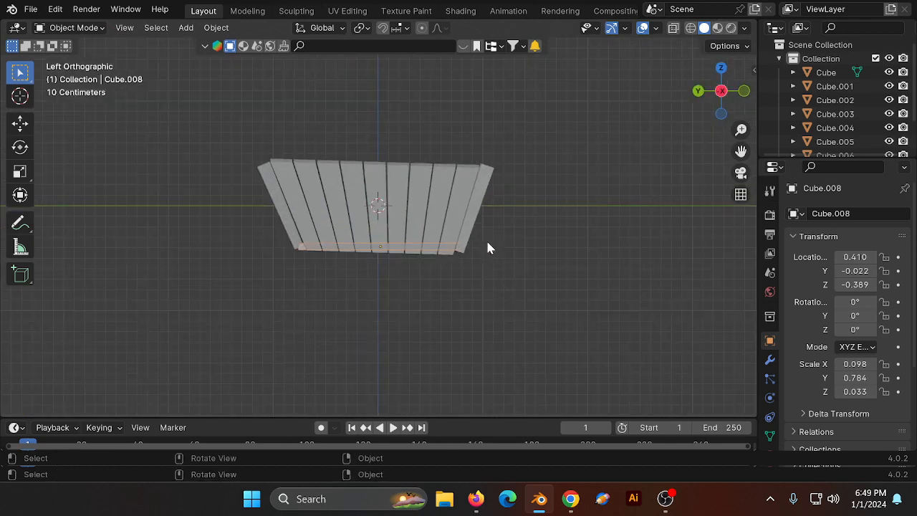
click(693, 91)
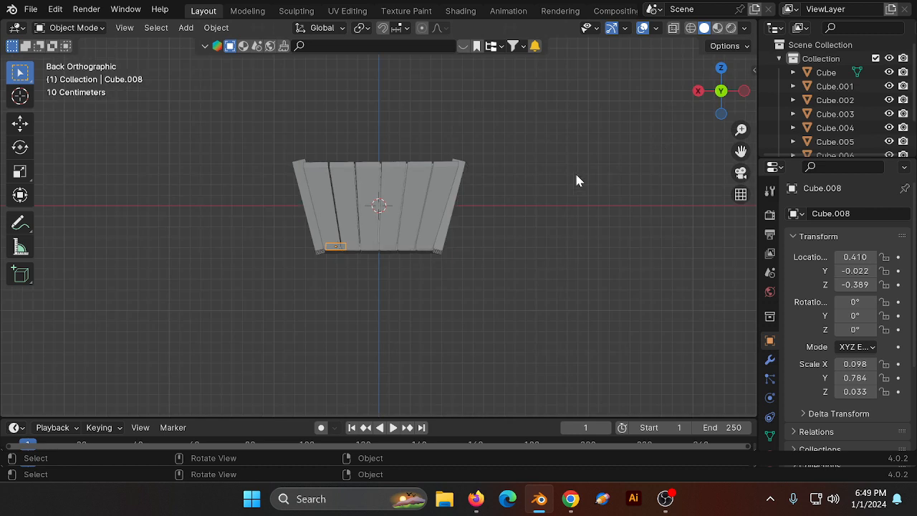
key(shift+d)
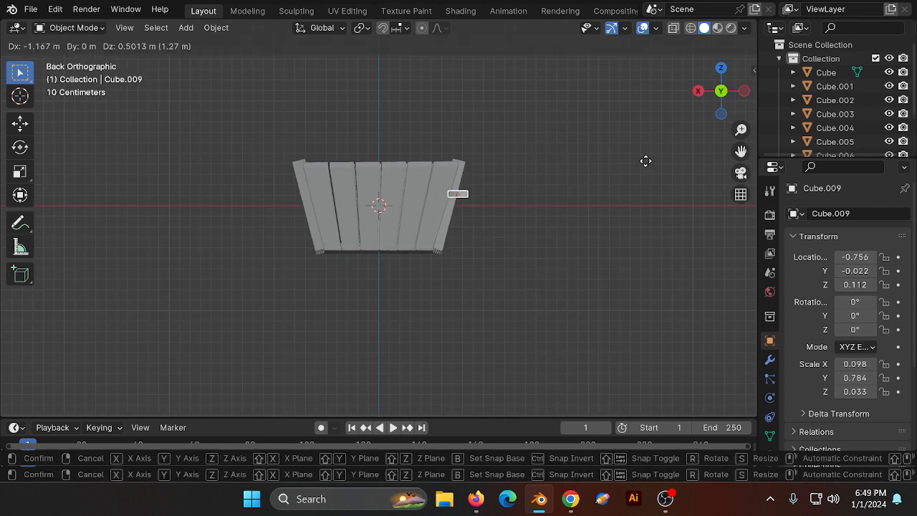
click(630, 170)
scroll(630, 174, up, 4)
key(r)
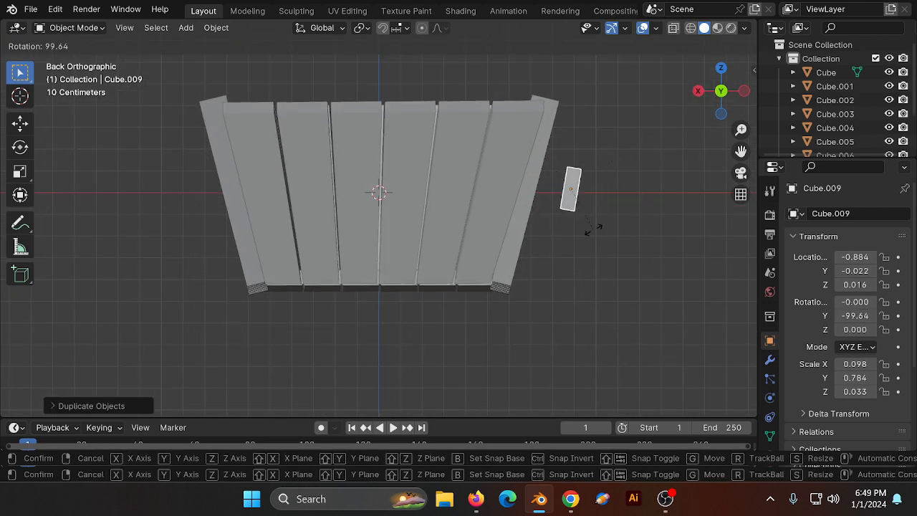
click(593, 227)
Step: Place the copied plank against the negative-X wall at about X -0.752 m, Z -0.004 m, tilted to about -105.6° around Y
scroll(644, 213, up, 2)
key(g)
click(638, 210)
key(r)
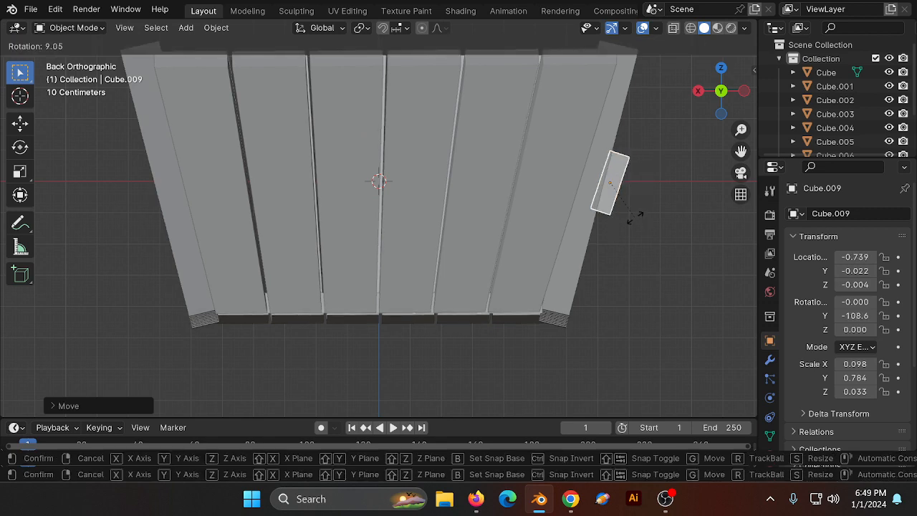
click(636, 215)
key(g)
click(641, 215)
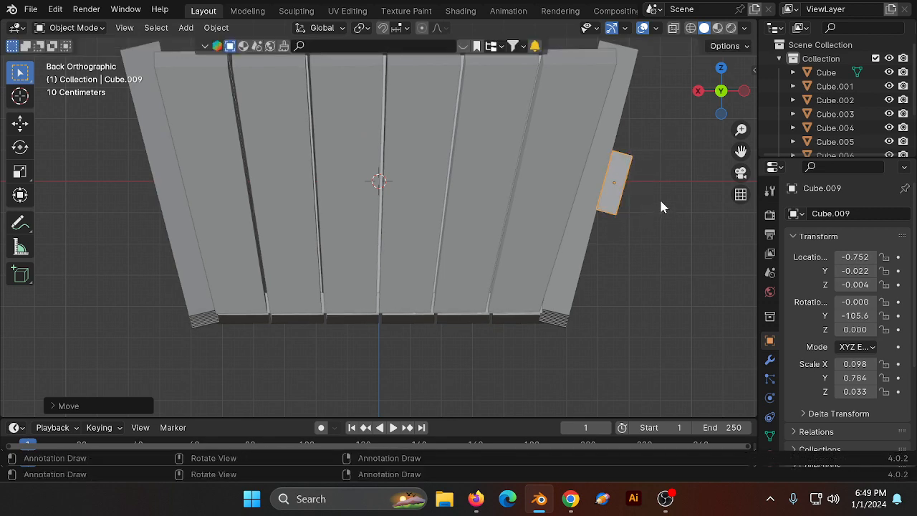
Step: Slim the batten along global Z and X to scales of about 0.063 X and 0.025 Z, and set it against the wall at about X -0.745 m
key(s)
key(z)
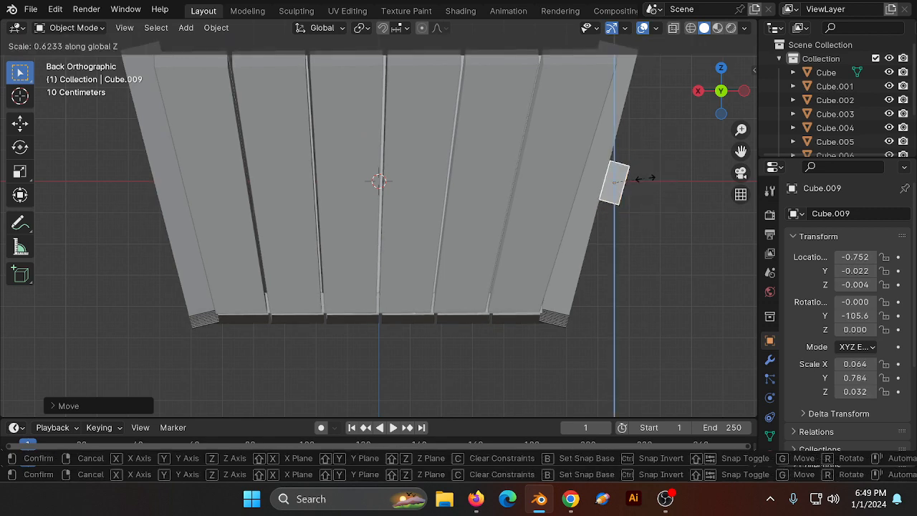
click(644, 177)
key(s)
key(x)
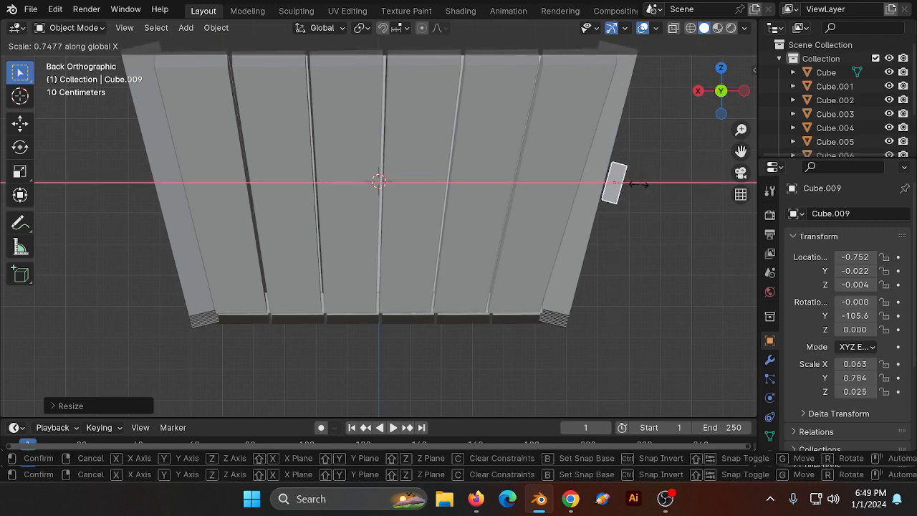
click(637, 184)
key(g)
click(635, 178)
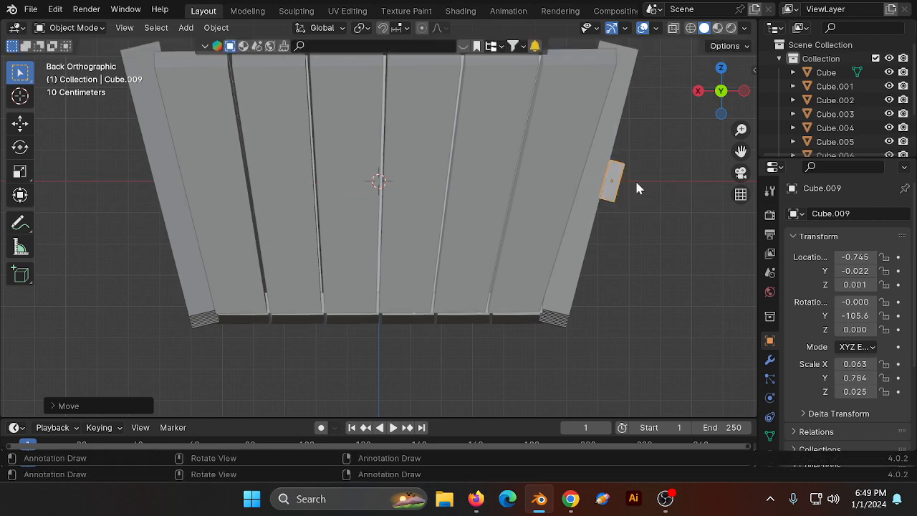
Step: Lower the batten along the slanted wall to near its bottom edge, at about X -0.661 m, Z -0.316 m
key(g)
key(z)
click(606, 270)
key(g)
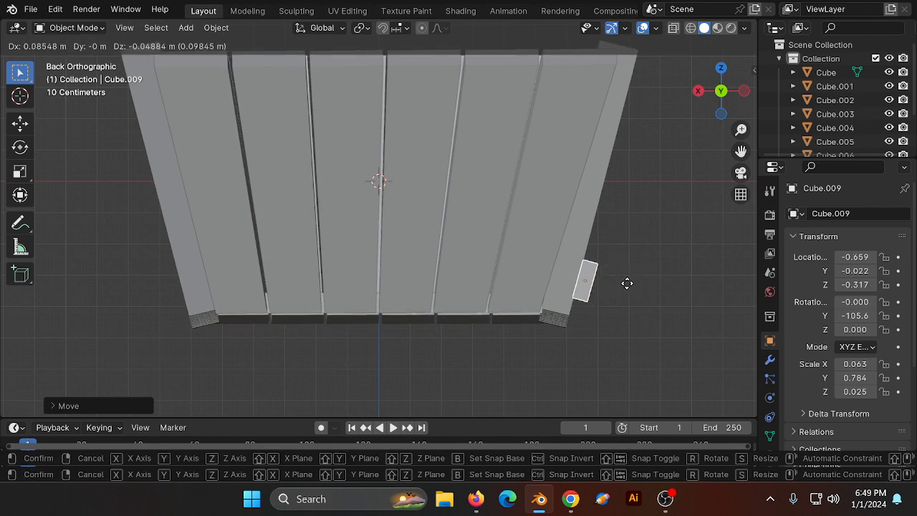
click(627, 283)
Step: Duplicate the batten up to near the wall's top edge, at about X -0.810 m, Z 0.253 m
key(shift+d)
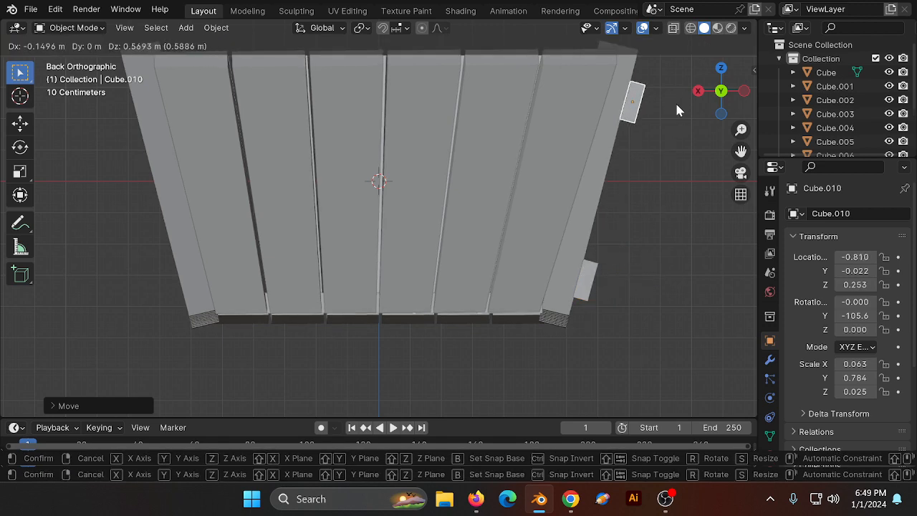
click(676, 110)
scroll(676, 110, down, 5)
drag(733, 95, 579, 65)
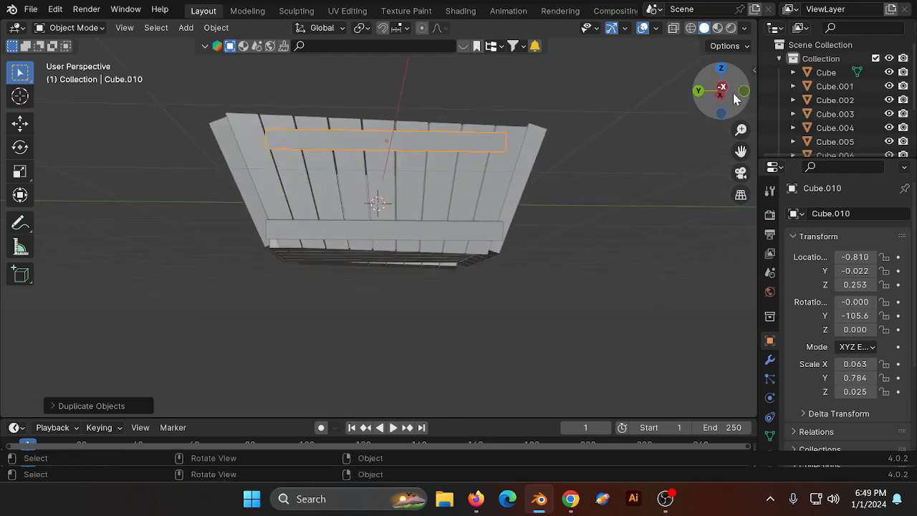
Step: Lengthen the upper batten along global Y to a scale of about 0.950 and recentre it at about Y -0.007 m
click(720, 93)
shift+click(410, 256)
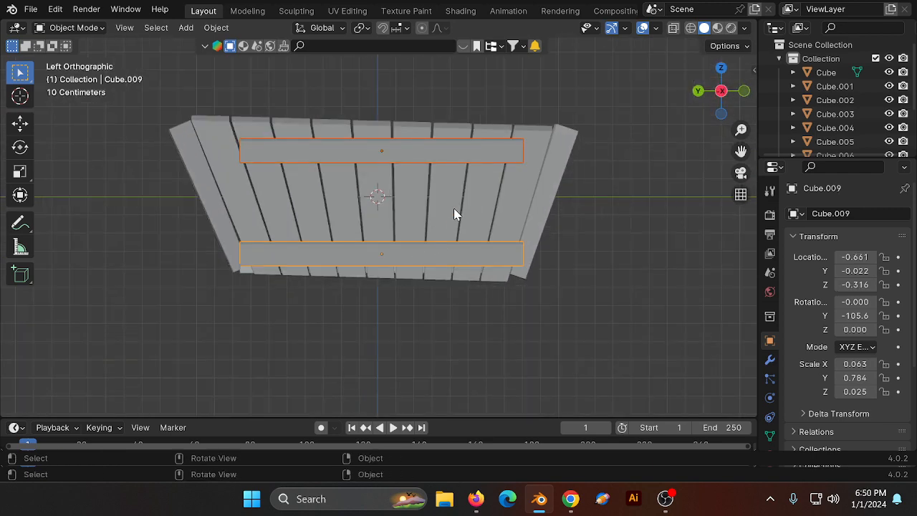
key(s)
key(x)
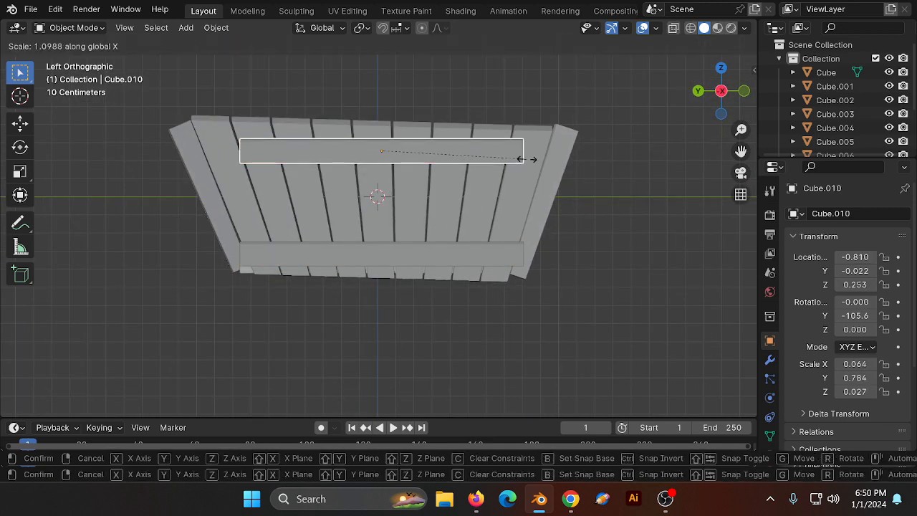
key(y)
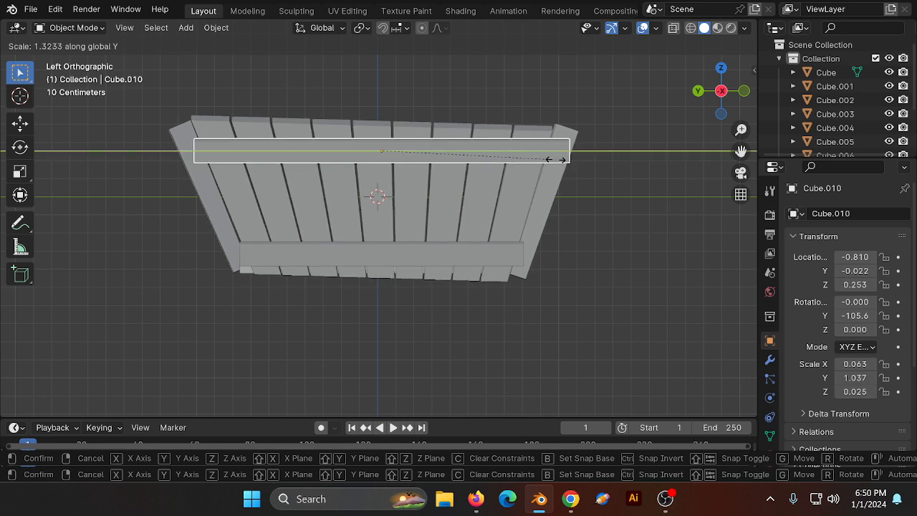
click(541, 161)
key(g)
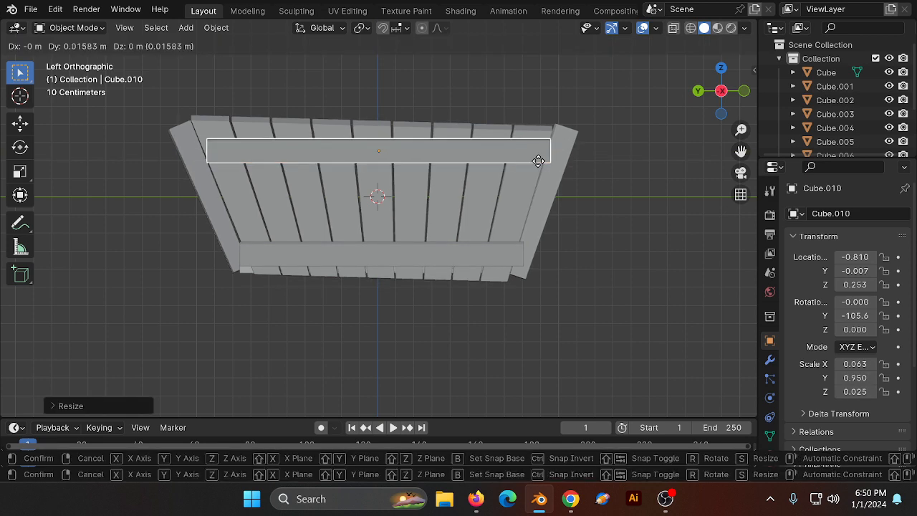
click(538, 160)
Step: Duplicate both battens together to outside the positive-X wall, with the lower copy at about X 1.036 m, Z -0.236 m
scroll(616, 171, down, 2)
drag(726, 87, 748, 88)
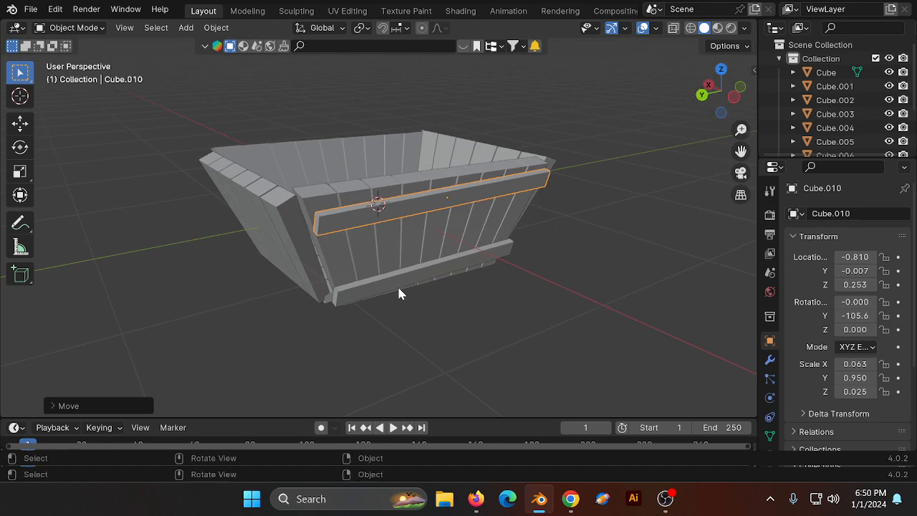
shift+click(396, 292)
click(703, 95)
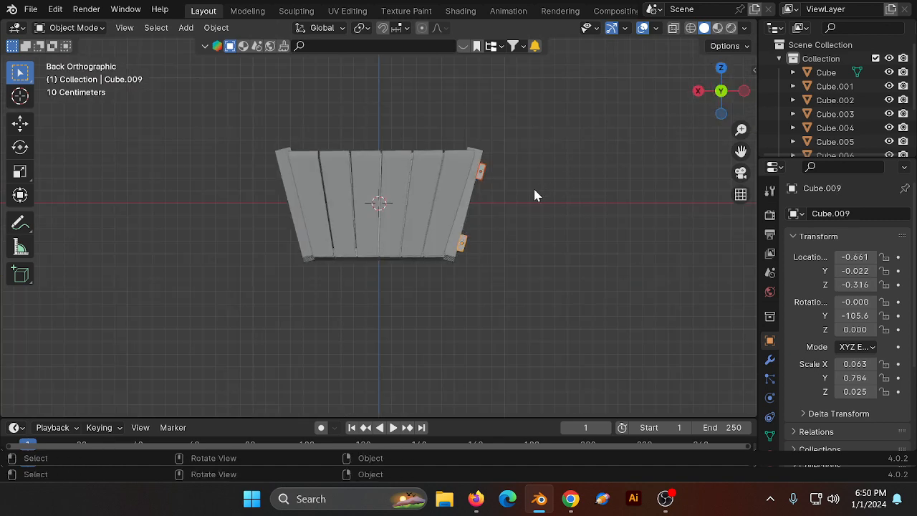
key(shift+d)
click(307, 160)
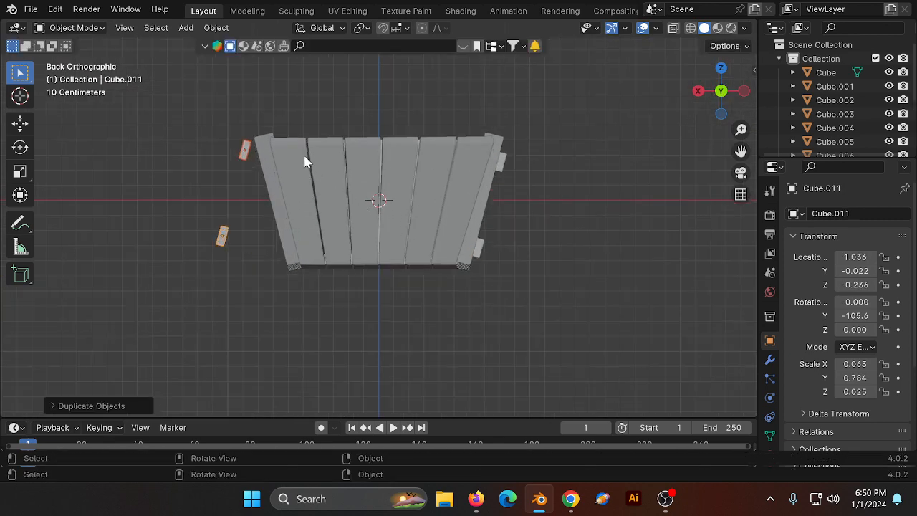
Step: Rotate the two copied battens to about -82.7° around Y and move them closer to the positive-X wall
scroll(306, 160, up, 4)
key(r)
click(239, 101)
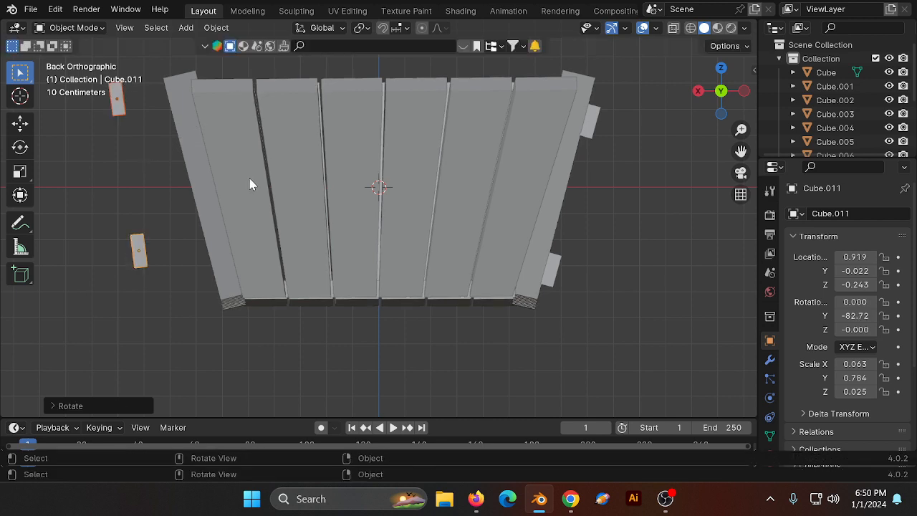
key(g)
click(293, 219)
Step: Tilt the copied battens to about -73.5° around Y and shift them so the lower one sits at about X 0.663 m, Z -0.322 m
key(r)
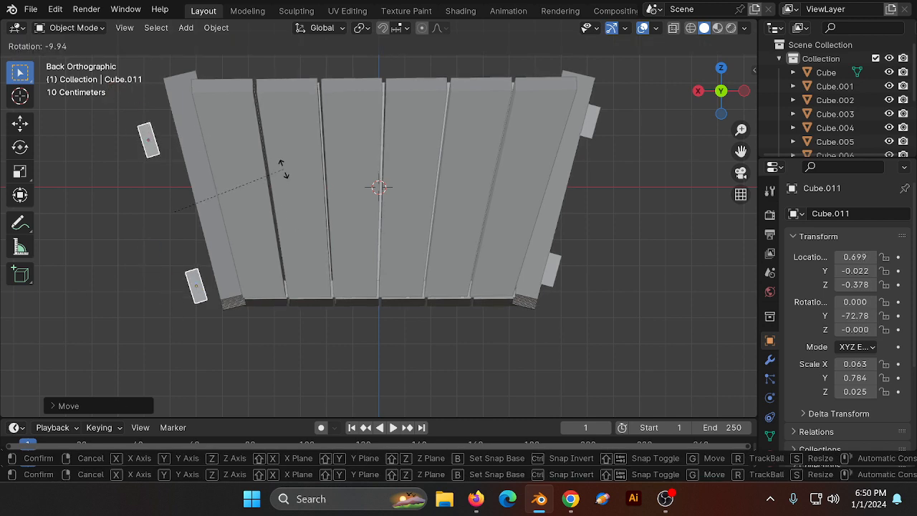
click(287, 177)
key(g)
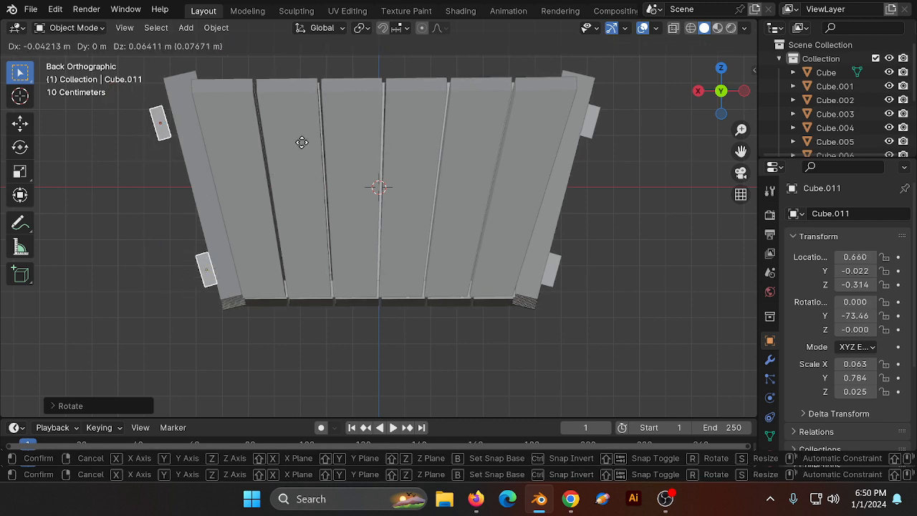
click(301, 145)
key(r)
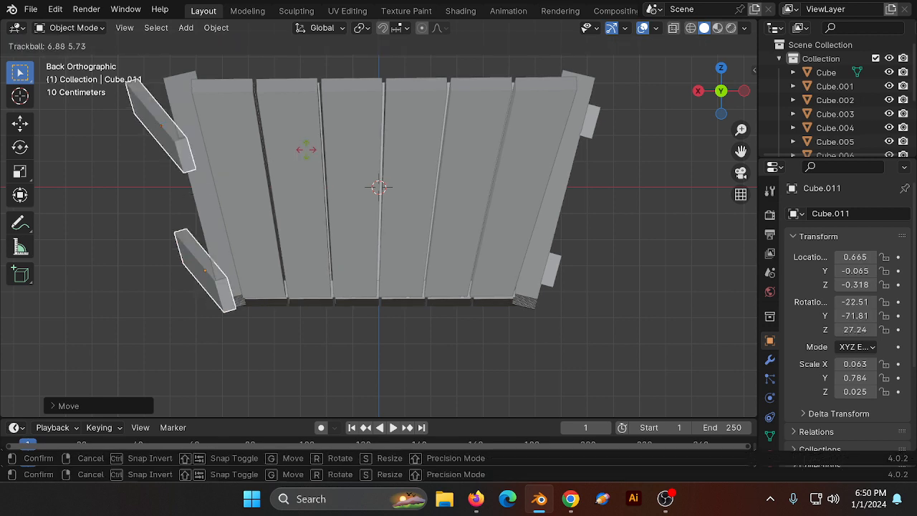
click(299, 162)
key(ctrl+z)
Step: Fine-tune the two copied battens to about -76.2° around Y, with the lower one at about X 0.662 m, Z -0.318 m, beside the positive-X wall
key(r)
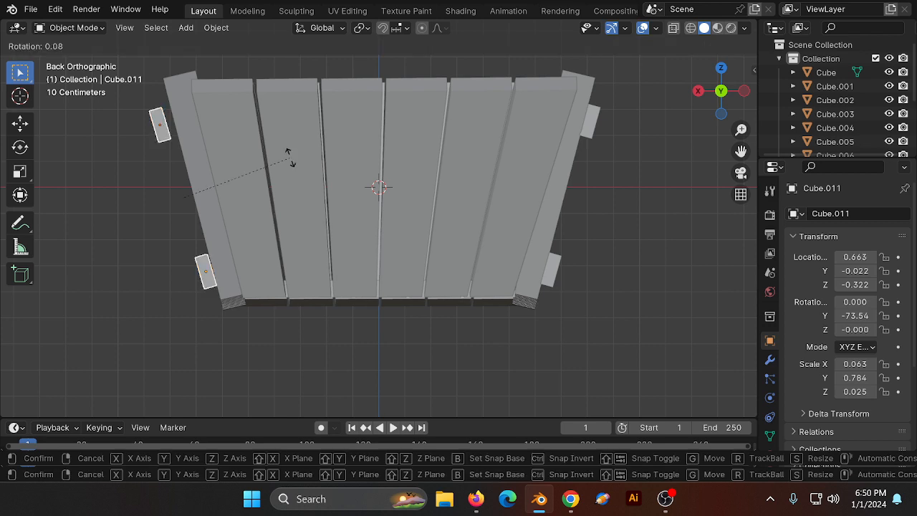
click(292, 159)
scroll(262, 170, up, 1)
key(g)
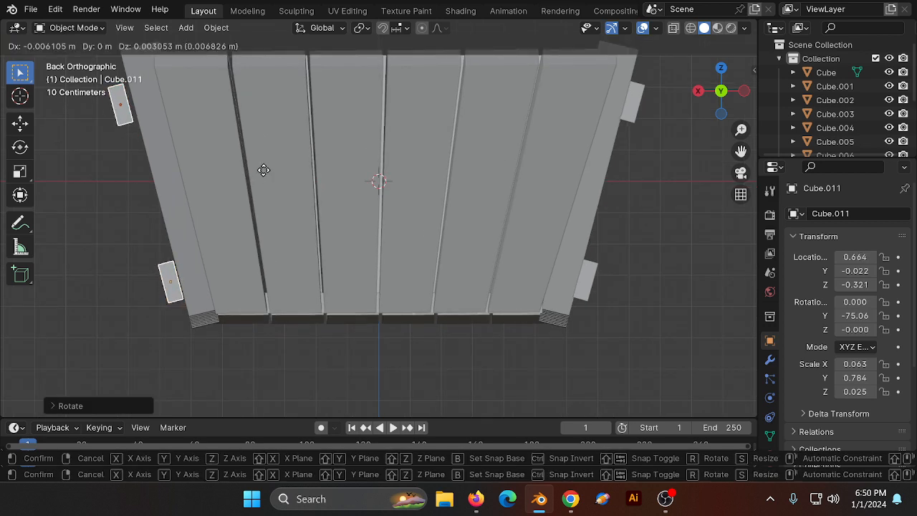
key(r)
click(267, 177)
key(g)
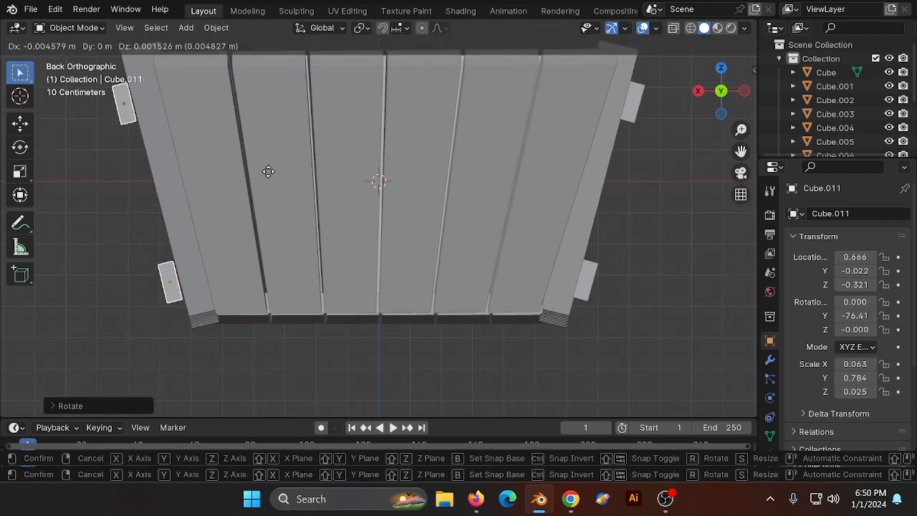
click(267, 171)
key(r)
click(269, 168)
key(r)
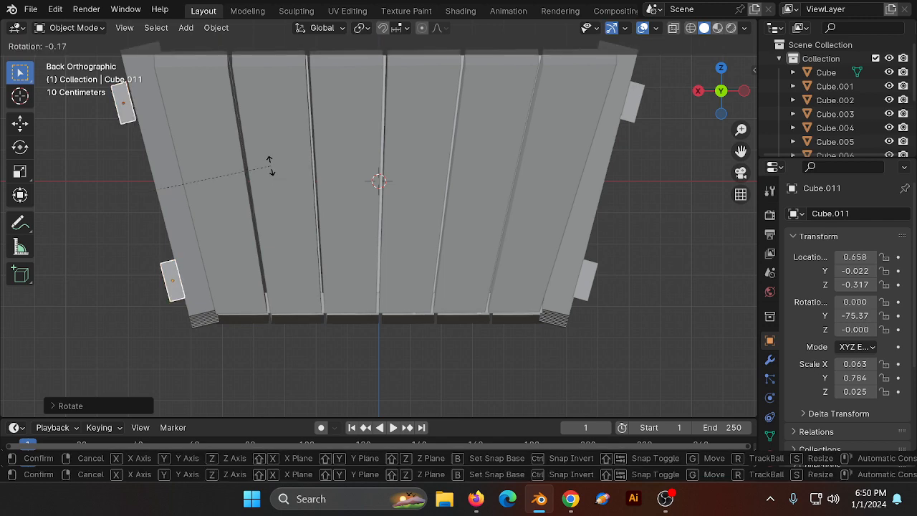
click(272, 172)
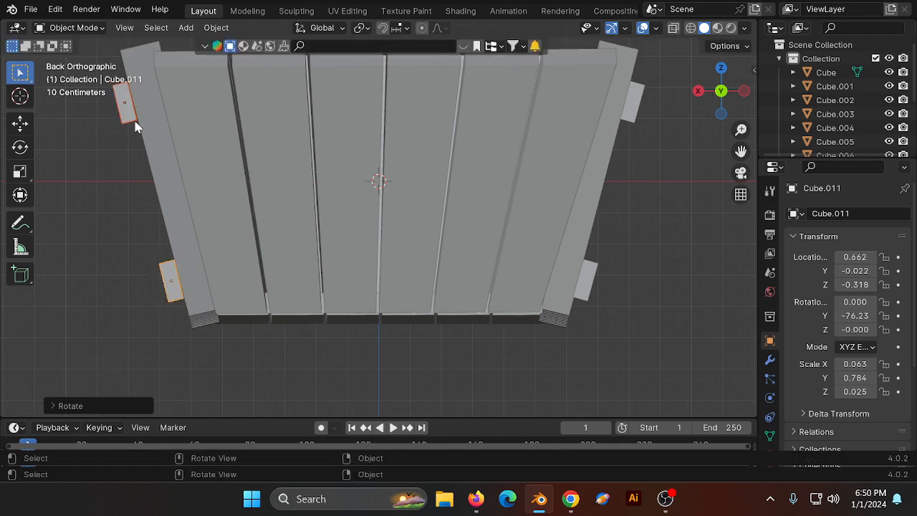
Step: Tilt only the upper batten on the positive-X wall to about -74.0° around Y
click(136, 122)
key(r)
click(139, 126)
scroll(184, 174, down, 7)
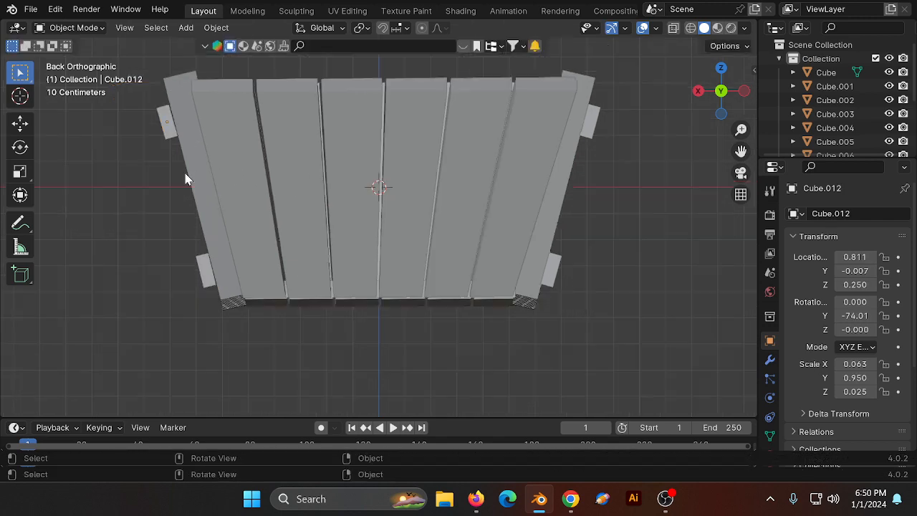
Step: Duplicate both battens of the negative-X wall together and shift the copies towards the positive-Y end of the box
drag(715, 91, 752, 104)
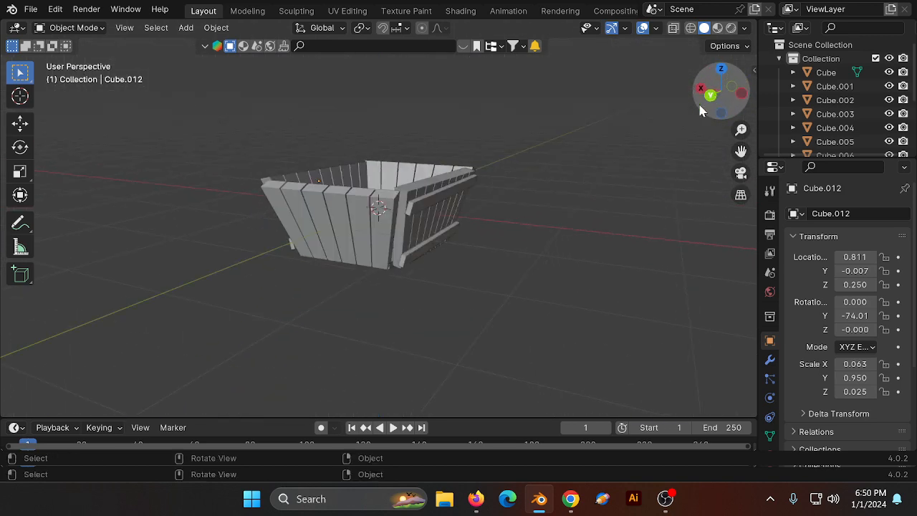
shift+click(425, 250)
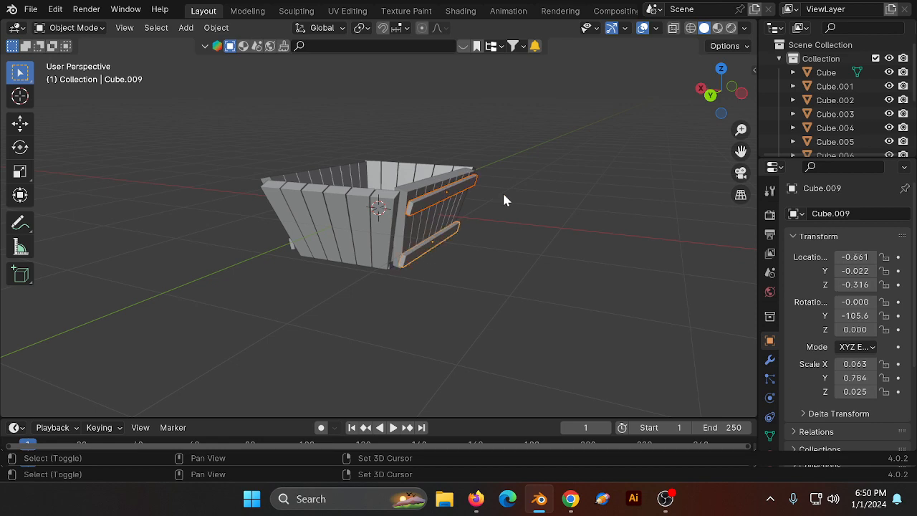
click(722, 72)
key(shift+d)
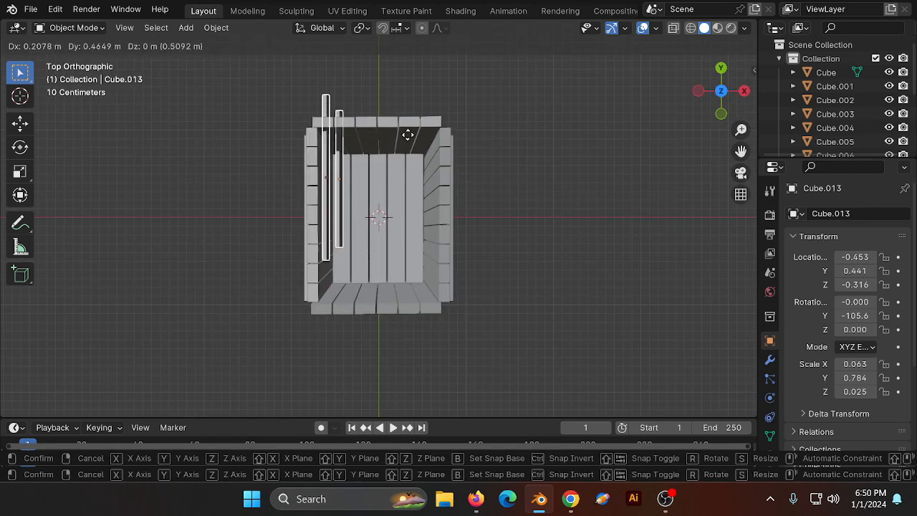
click(439, 100)
Step: Rotate the copied battens to -90° around Z and place them outside the positive-Y wall, the lower one at about X -0.054 m, Y 1.244 m
key(r)
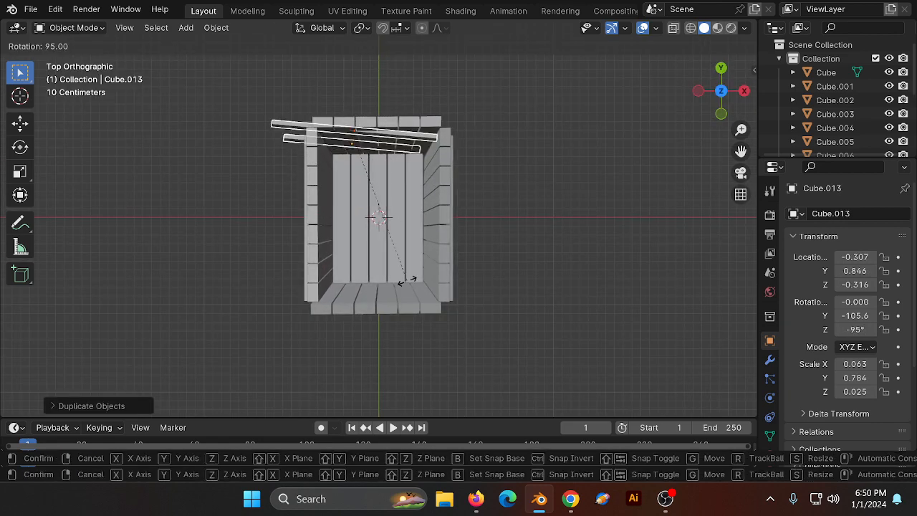
click(412, 274)
key(g)
click(442, 198)
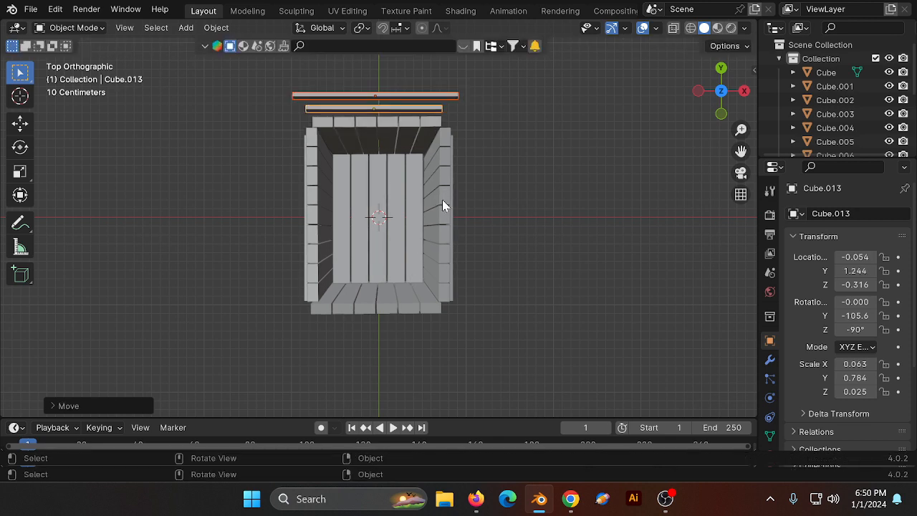
Step: Shorten both copied battens along global X, giving the lower one a Y scale of about 0.604
key(s)
key(x)
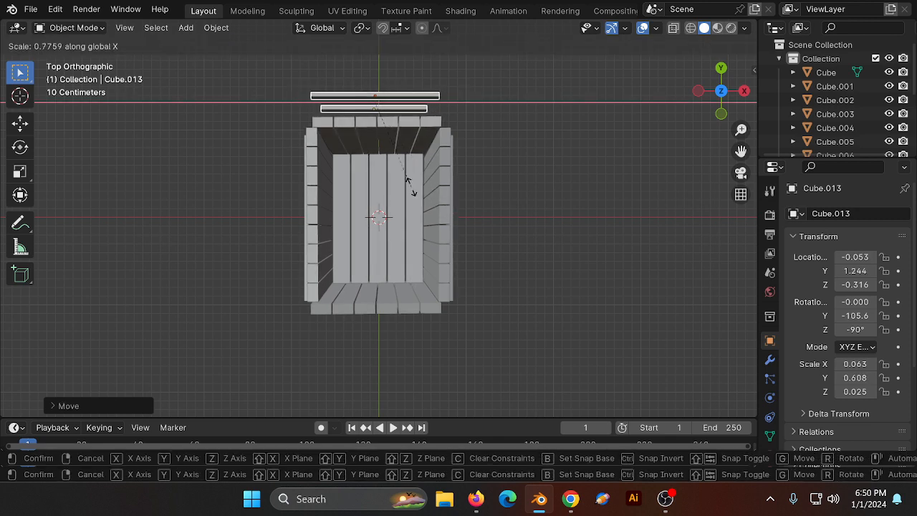
click(410, 185)
Step: Tilt the two battens to about -114.8° around Y and move them against the positive-Y wall, the lower one at about Y 0.886 m, Z -0.287 m
click(700, 91)
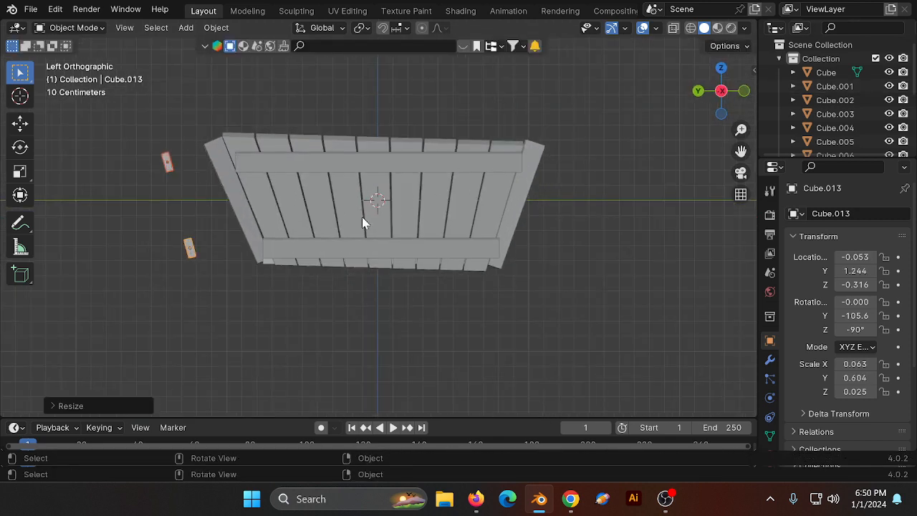
key(r)
click(360, 162)
scroll(374, 186, up, 3)
key(g)
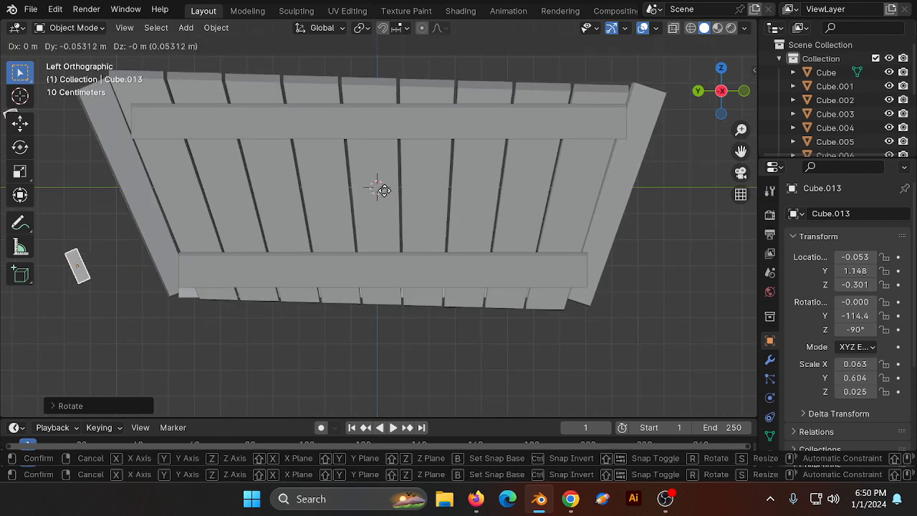
click(443, 187)
key(r)
click(442, 182)
scroll(398, 202, down, 2)
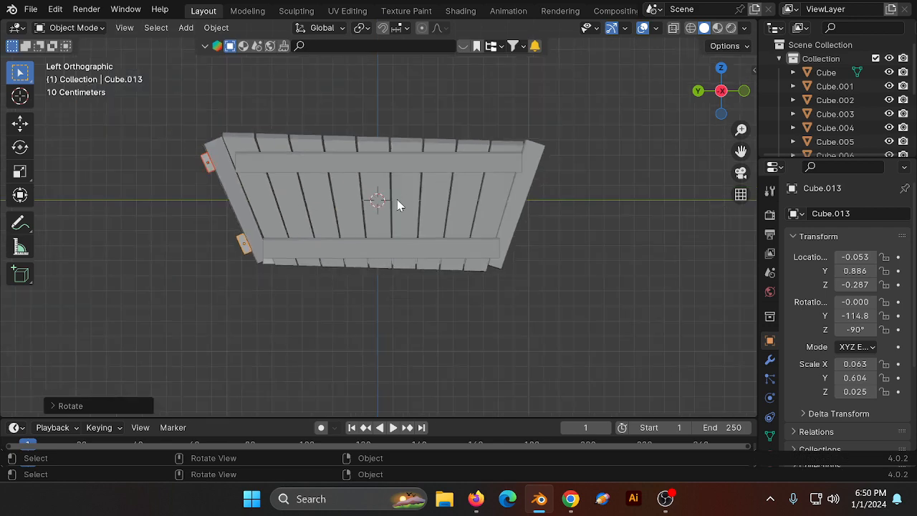
Step: Duplicate the positive-Y wall's two battens to the negative-Y wall and rotate the copies to about -69.8° around Y
key(g)
click(628, 194)
key(r)
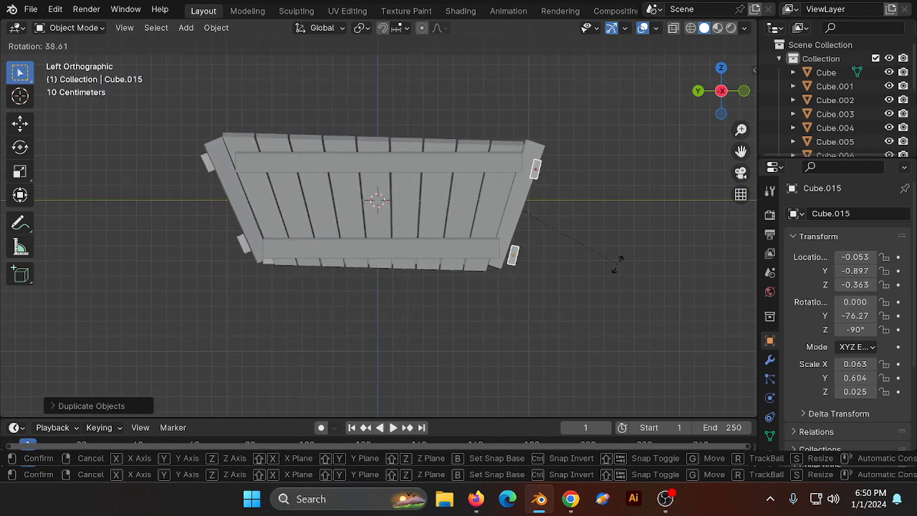
click(606, 270)
Step: Fit the copies against the negative-Y wall at about -70.2° around Y, with the lower one at about Y -0.880 m, Z -0.330 m
scroll(636, 209, up, 2)
key(g)
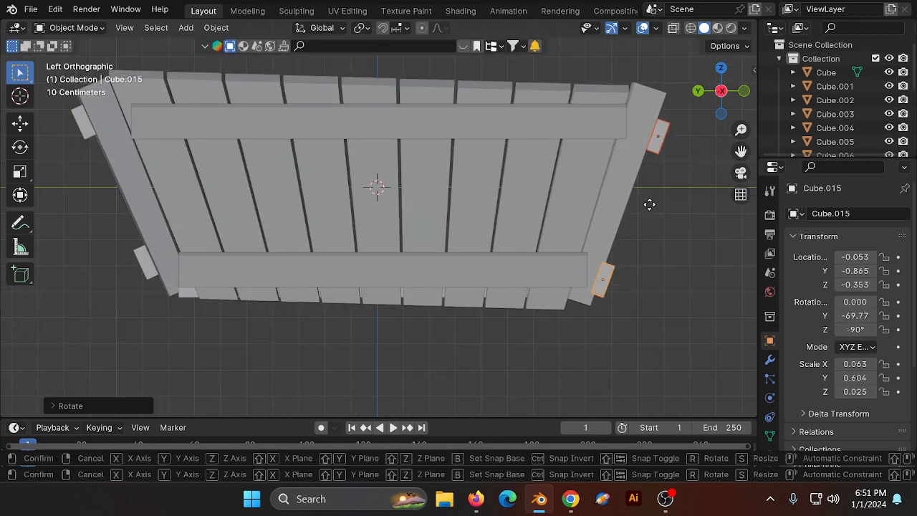
click(669, 189)
key(r)
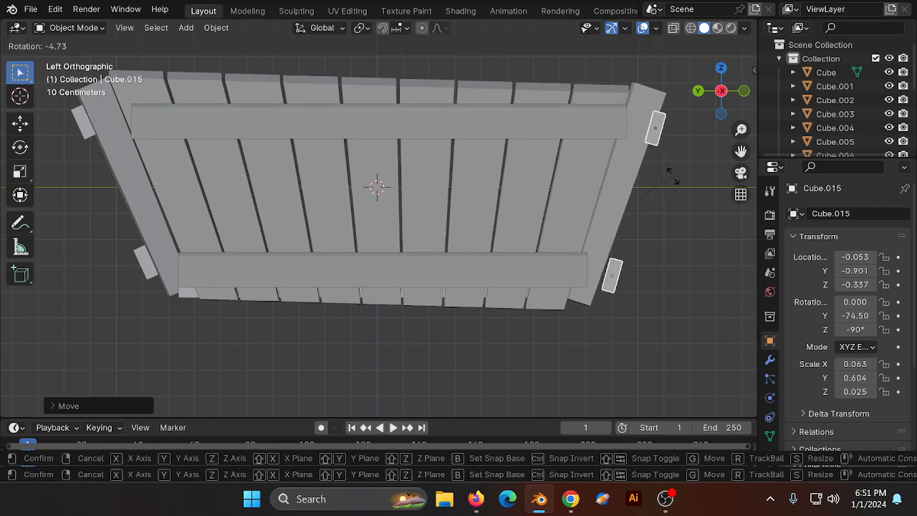
click(674, 179)
scroll(669, 215, down, 4)
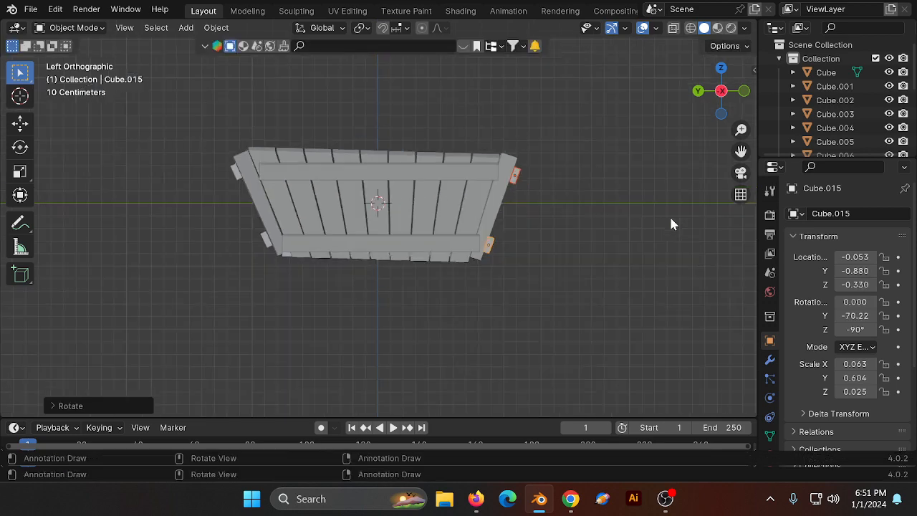
middle_drag(669, 215, 595, 294)
drag(737, 95, 602, 76)
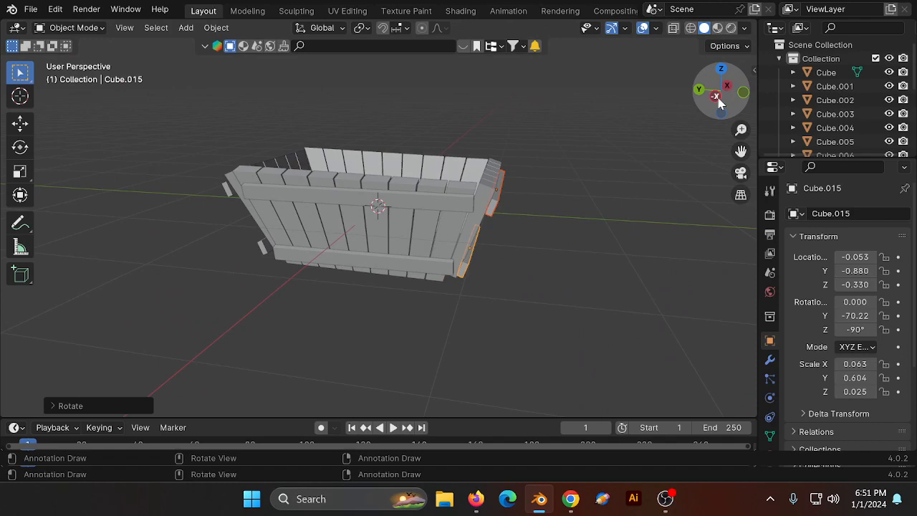
click(716, 97)
mouse_move(720, 92)
mouse_down()
mouse_move(677, 108)
mouse_move(725, 96)
mouse_up()
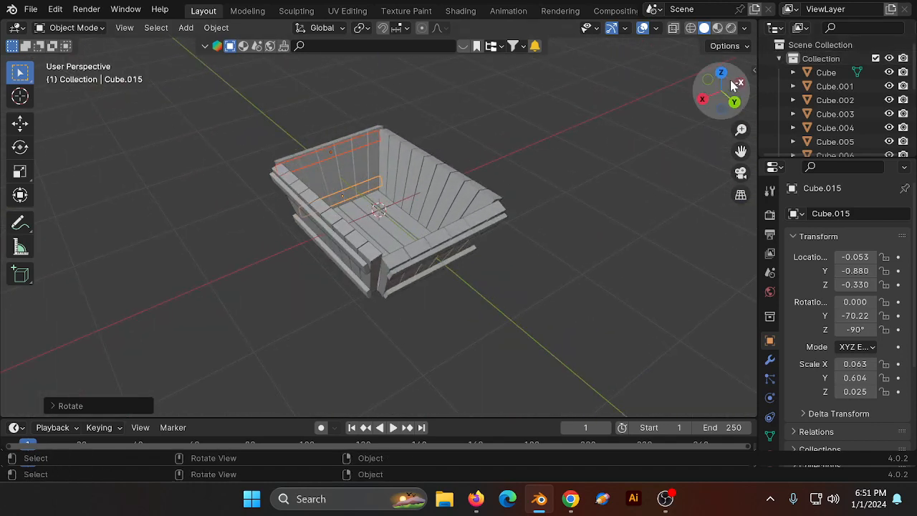
click(704, 100)
click(20, 225)
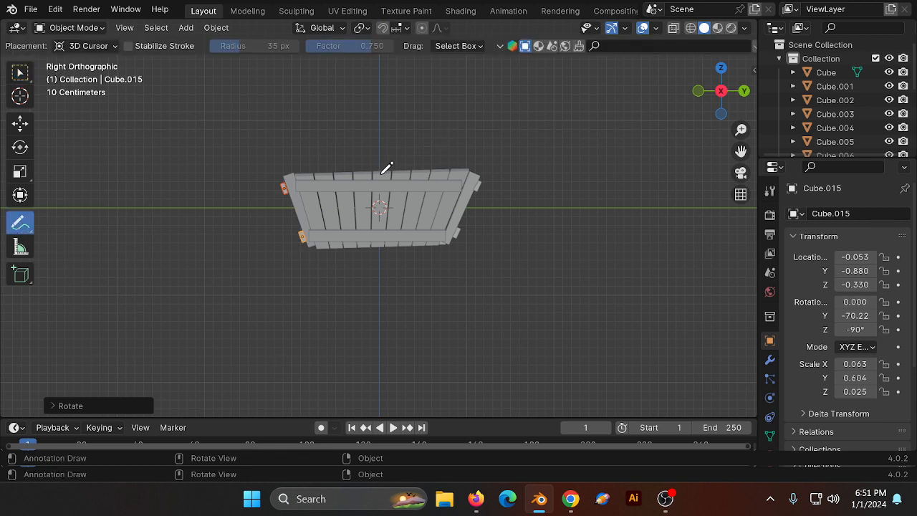
drag(293, 172, 480, 132)
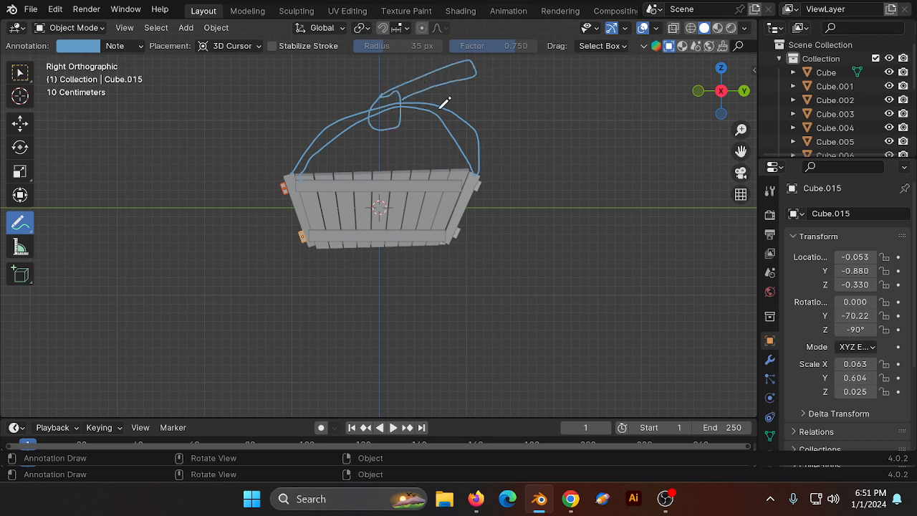
key(ctrl+z)
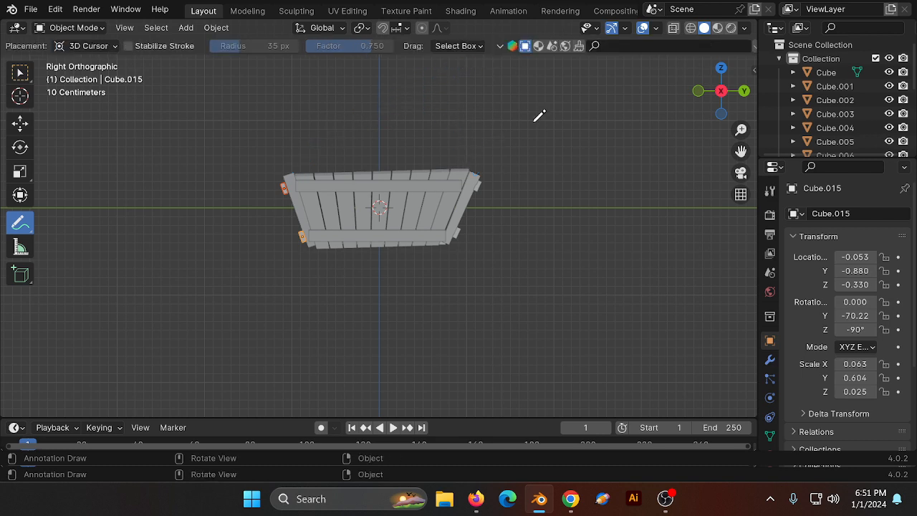
click(20, 73)
Step: Duplicate the positive-Y wall's upper batten to above the box at about Y 0.271 m, Z 0.626 m, and rotate it to about -86.4° around Y
scroll(424, 112, up, 2)
drag(721, 91, 809, 80)
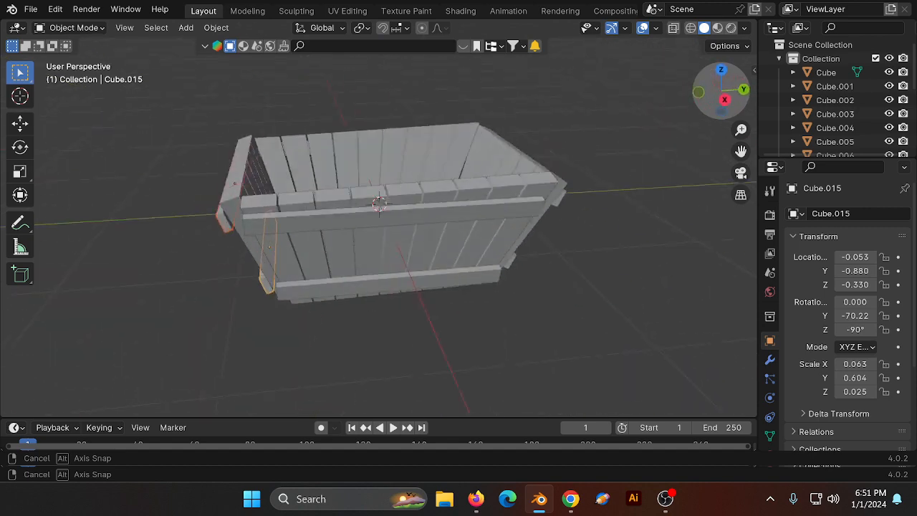
click(698, 93)
mouse_move(717, 101)
mouse_down()
mouse_move(688, 86)
mouse_move(709, 79)
mouse_move(691, 85)
mouse_move(698, 72)
mouse_move(720, 96)
mouse_up()
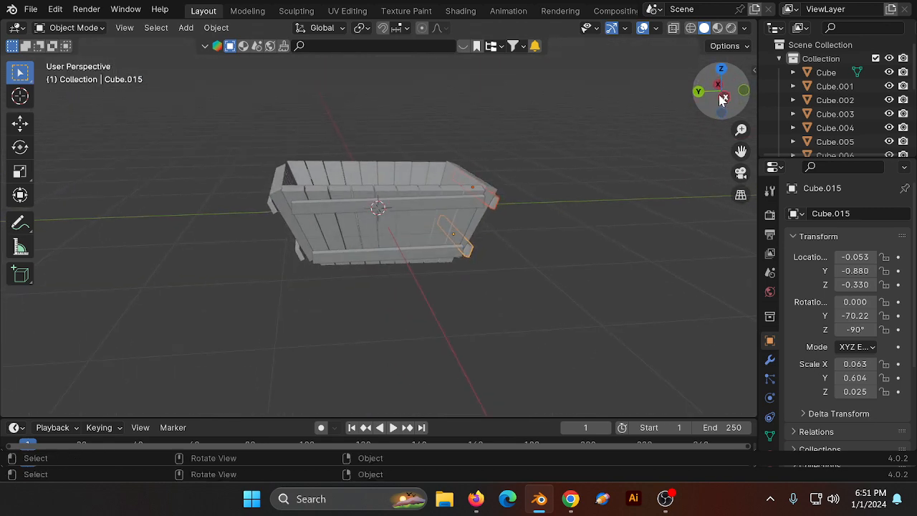
click(721, 97)
scroll(611, 98, up, 1)
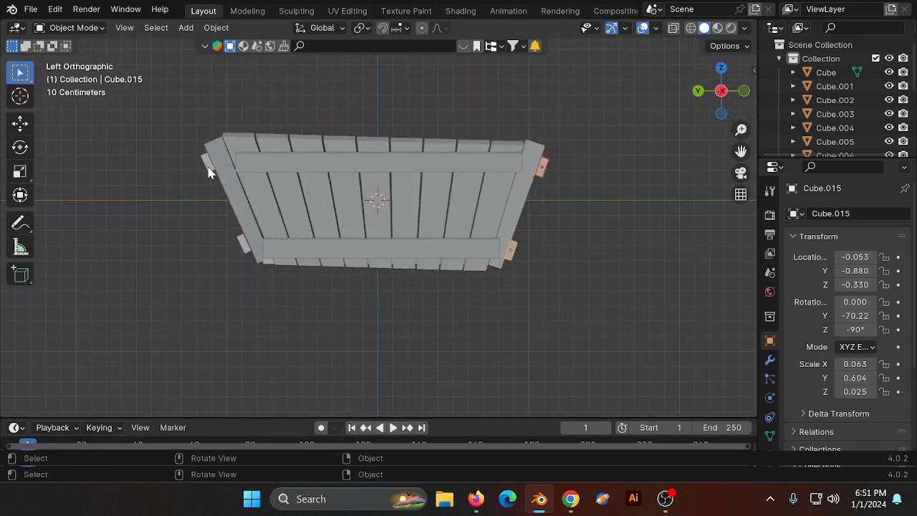
key(shift+d)
click(412, 100)
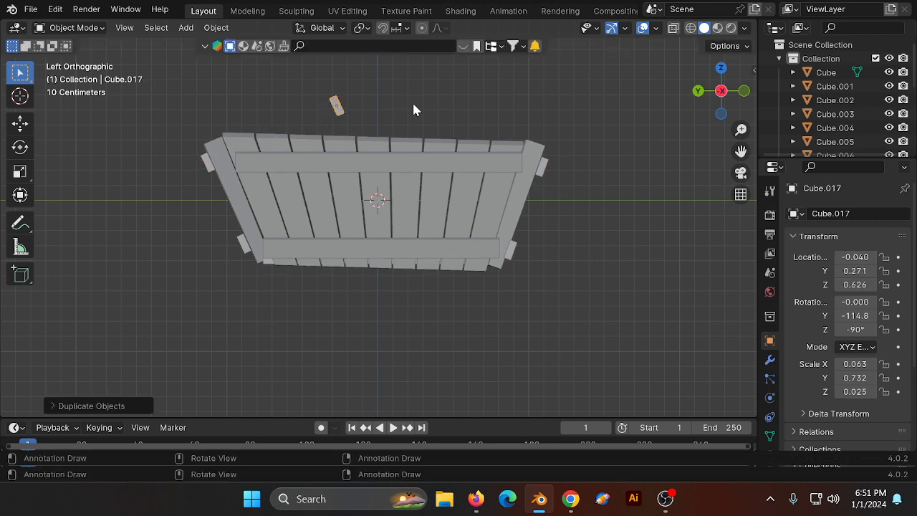
key(r)
click(380, 146)
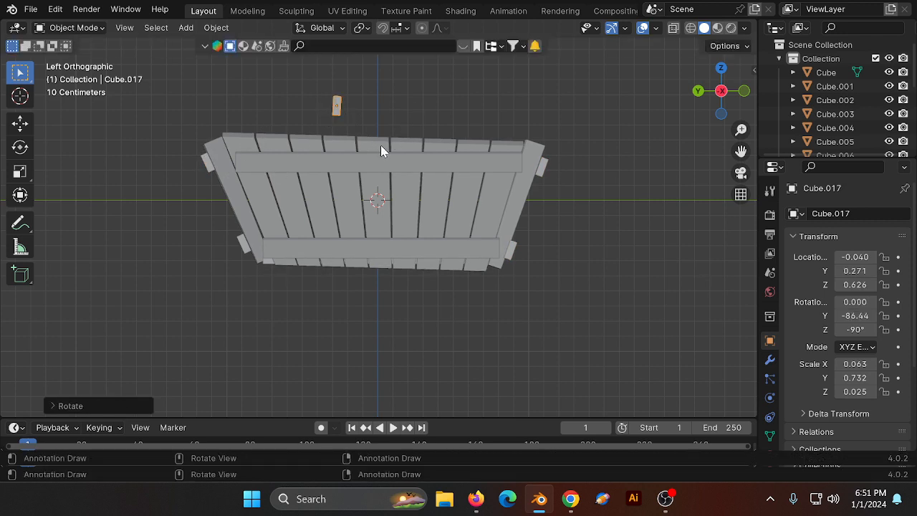
Step: Reshape the copy into an upright board by narrowing it along global X to a Y scale of about 0.103 and stretching it along global Z to an X scale of about 0.397
click(746, 90)
key(s)
key(x)
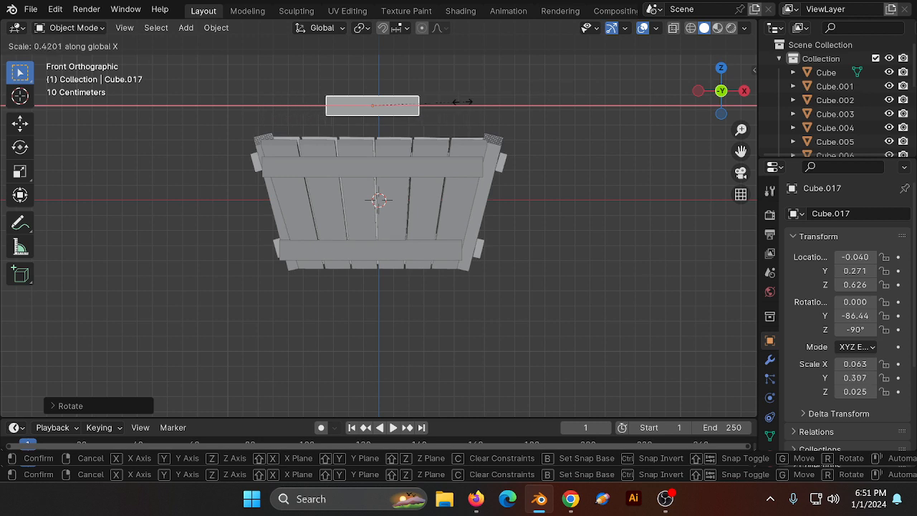
click(402, 98)
key(s)
key(z)
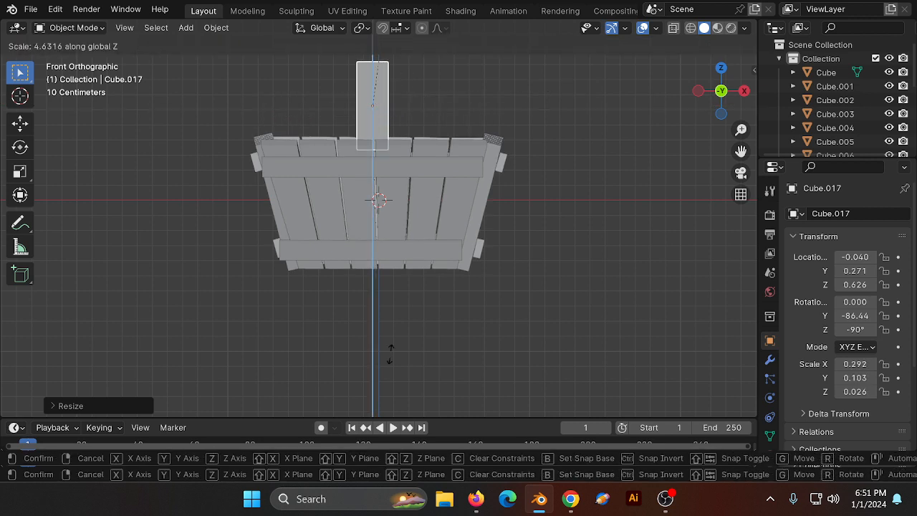
click(385, 322)
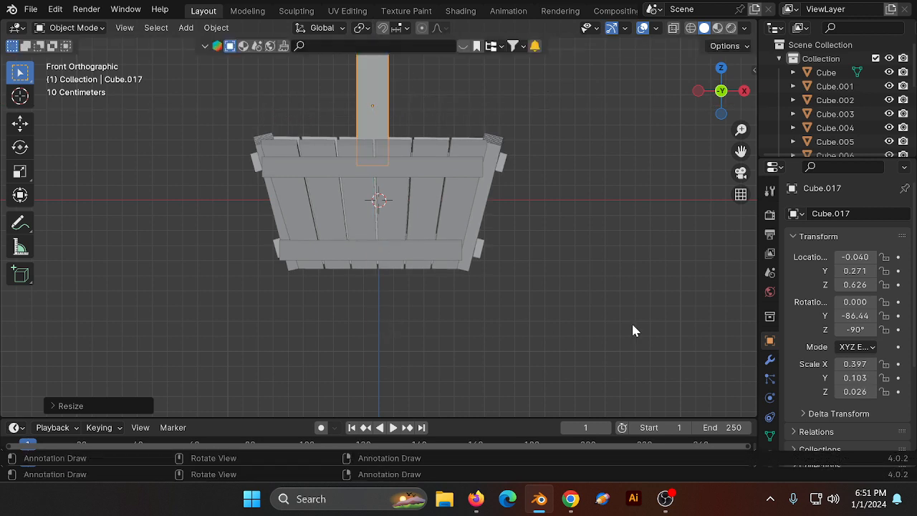
scroll(632, 321, down, 4)
Step: Move the upright board to the positive-Y wall's rim at about Y 1.046 m, Z 0.405 m, and tilt it to about -97.5° around Y
click(699, 91)
scroll(676, 129, up, 4)
key(r)
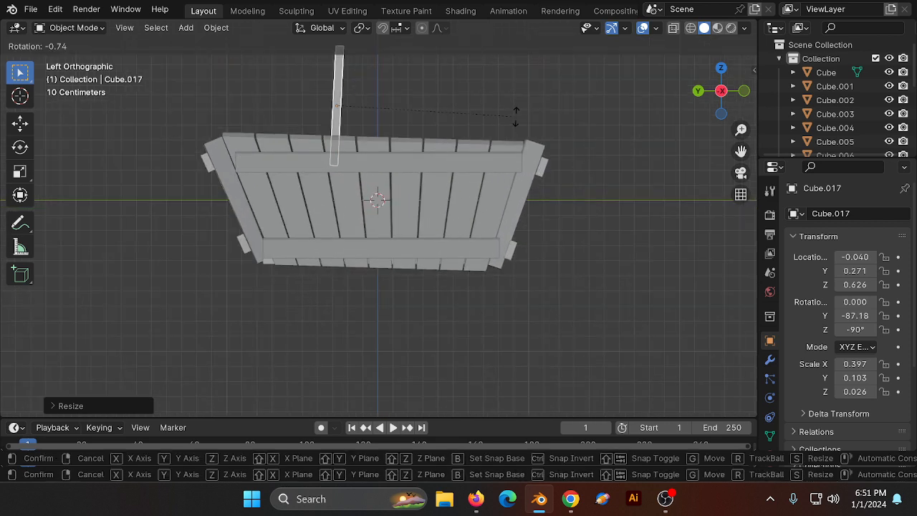
click(507, 104)
key(g)
click(384, 141)
key(r)
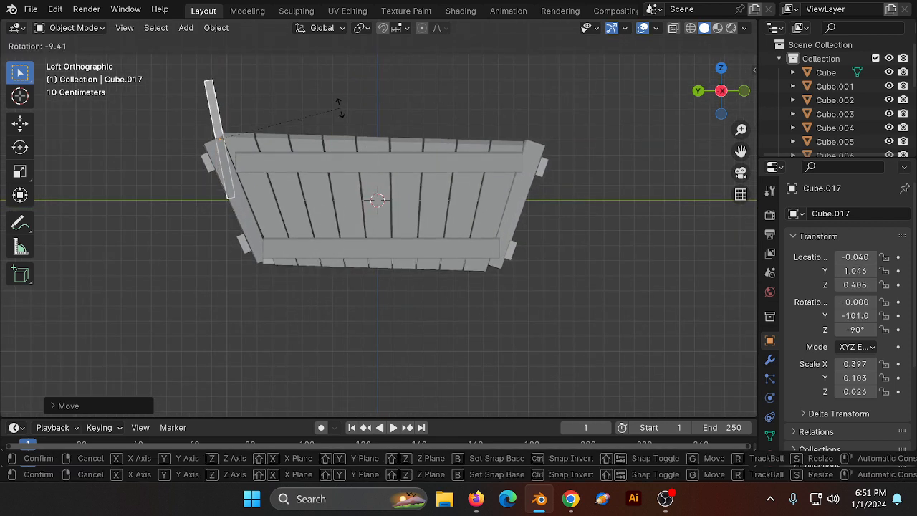
click(317, 123)
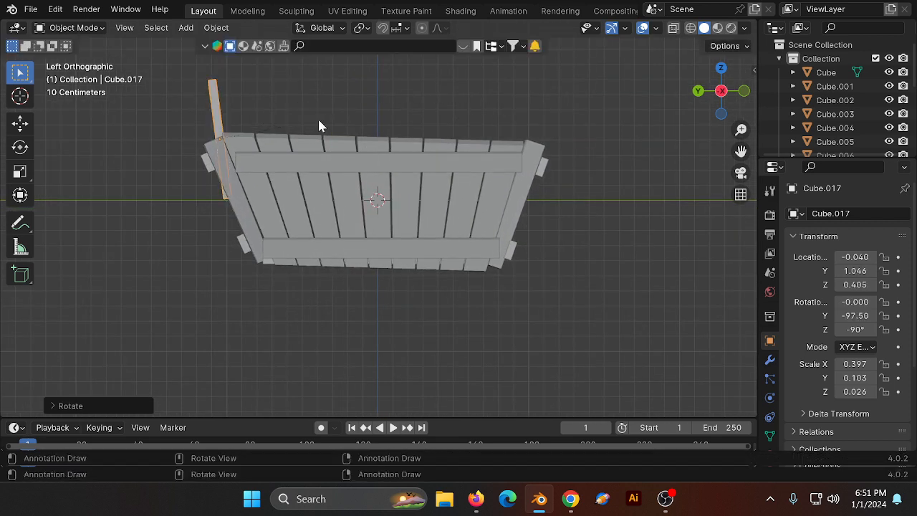
Step: Reposition the upright board at the positive-Y wall's rim to about Y 1.027 m, Z 0.506 m
key(g)
click(304, 128)
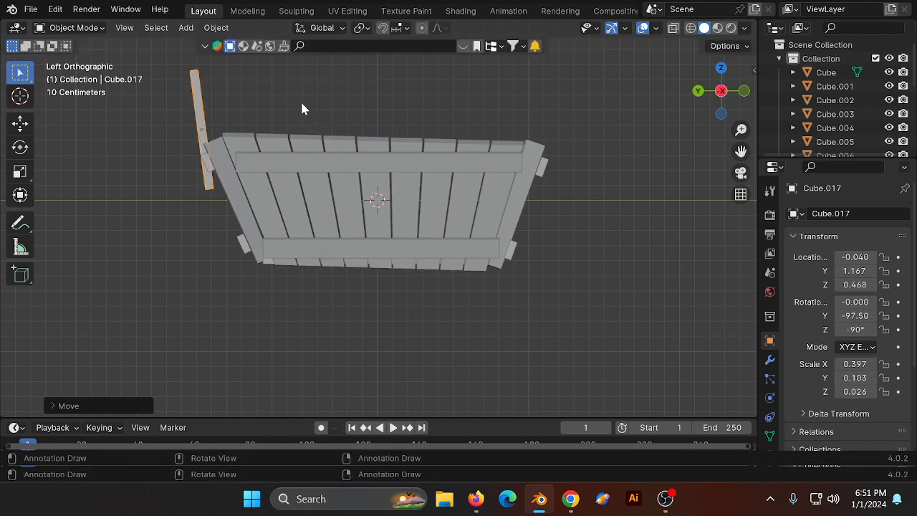
key(g)
click(322, 98)
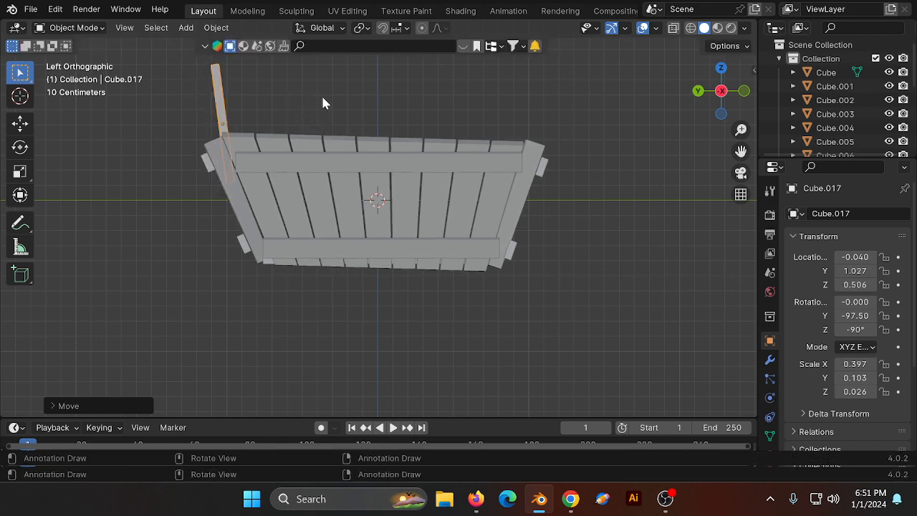
click(719, 69)
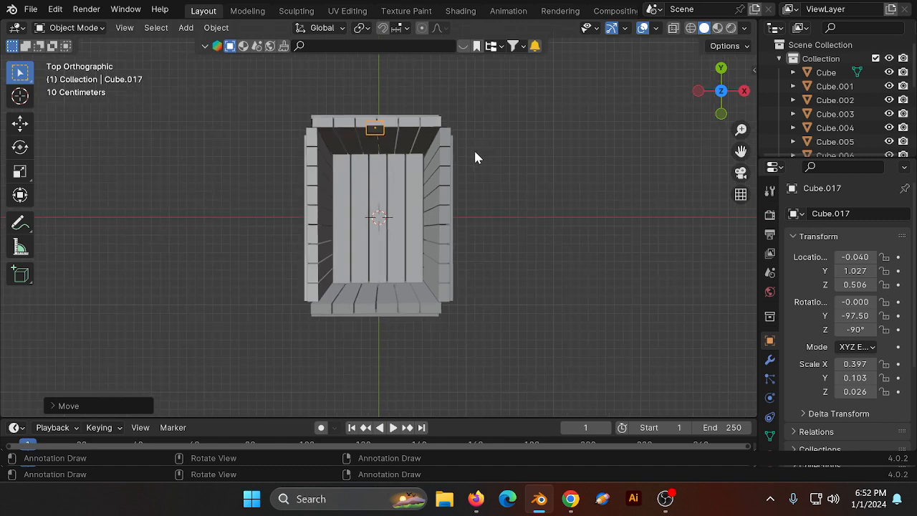
drag(732, 113, 578, 34)
key(r)
click(639, 106)
key(ctrl+z)
Step: Tilt the upright board outward to about -111.6° around Y and shift it to about Y 1.037 m, Z 0.493 m
click(722, 104)
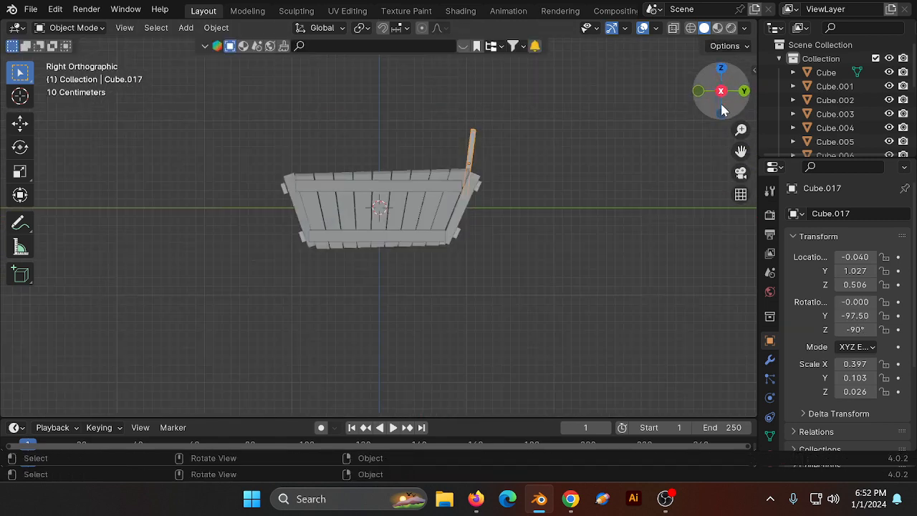
scroll(566, 101, up, 3)
key(r)
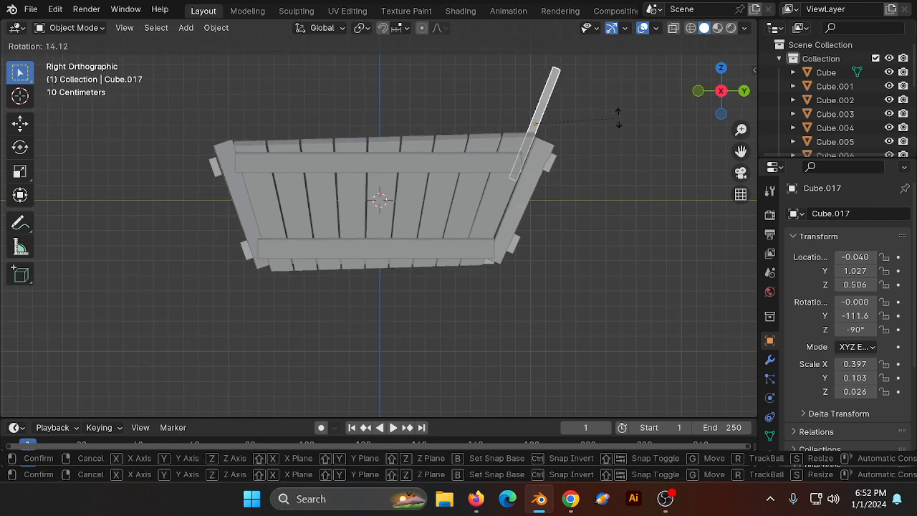
click(617, 115)
key(g)
click(625, 115)
scroll(625, 116, down, 2)
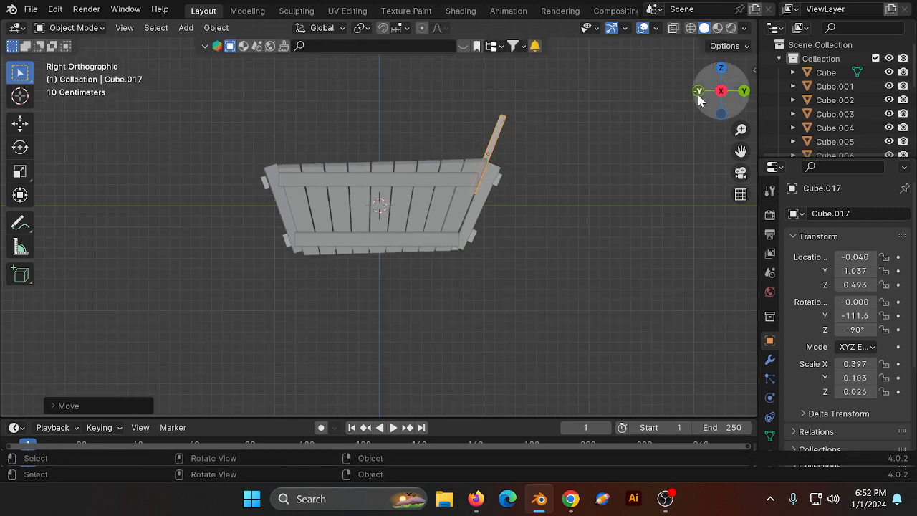
Step: Duplicate the upright board toward the negative-Y wall at about Y -0.816 m, Z 0.569 m, and rotate the copy to about -71.2° around Y
mouse_move(699, 95)
mouse_down()
mouse_move(738, 129)
mouse_move(748, 115)
mouse_move(714, 99)
mouse_up()
click(714, 100)
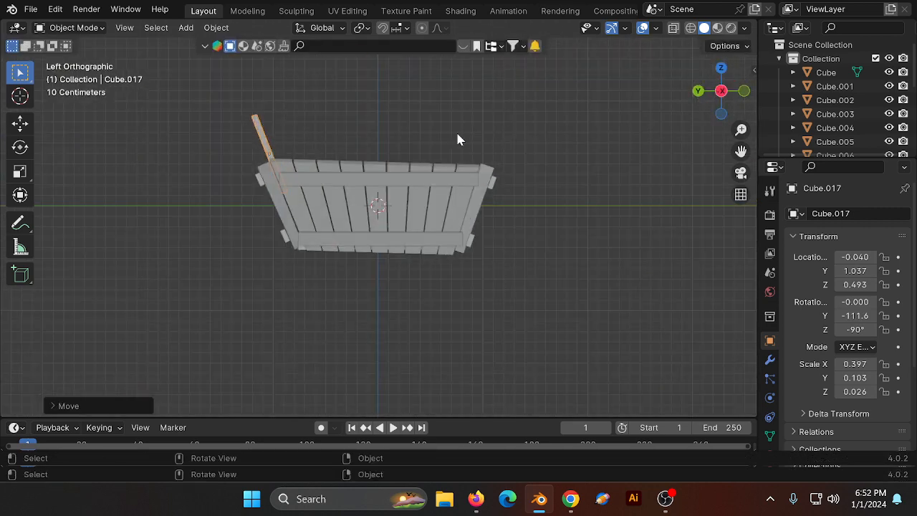
scroll(401, 143, up, 1)
key(shift+d)
key(r)
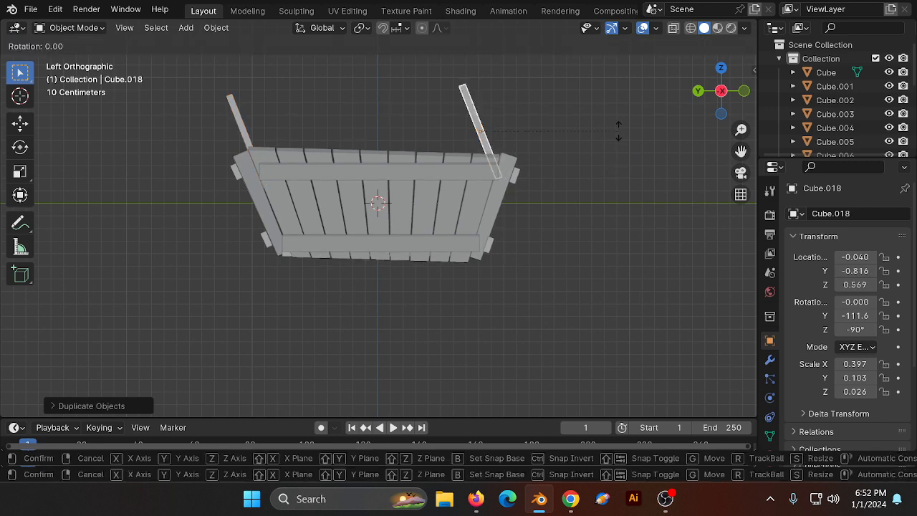
click(583, 220)
Step: Move the copied upright onto the negative-Y wall's rim at about Y -0.990 m, Z 0.505 m
drag(738, 152, 613, 181)
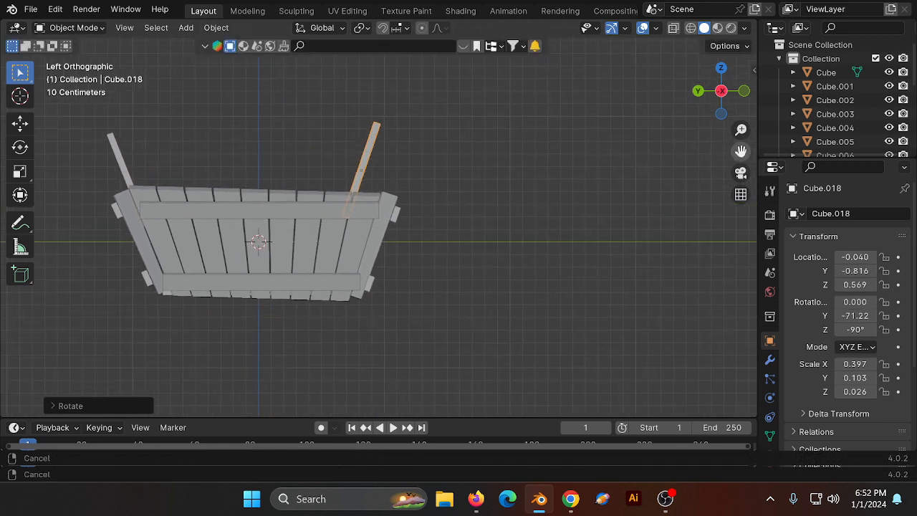
scroll(394, 207, up, 2)
key(g)
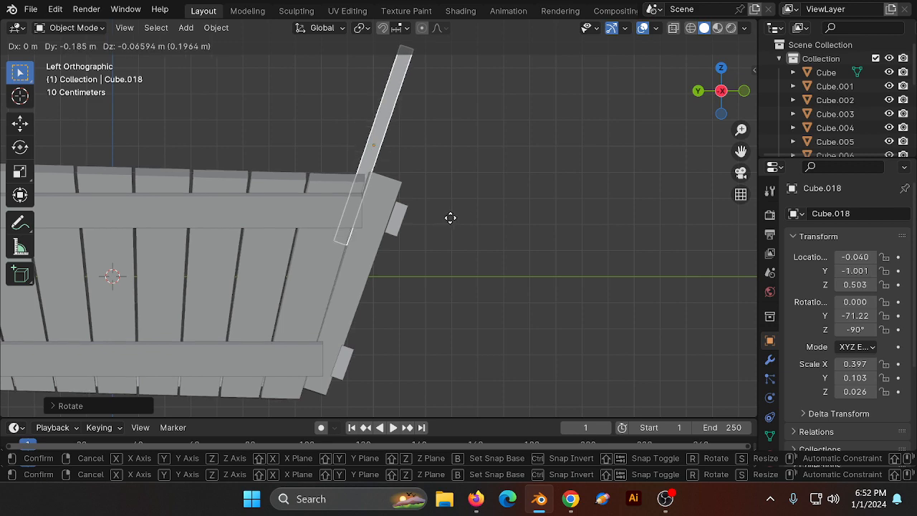
click(446, 217)
scroll(446, 217, down, 5)
drag(716, 94, 715, 117)
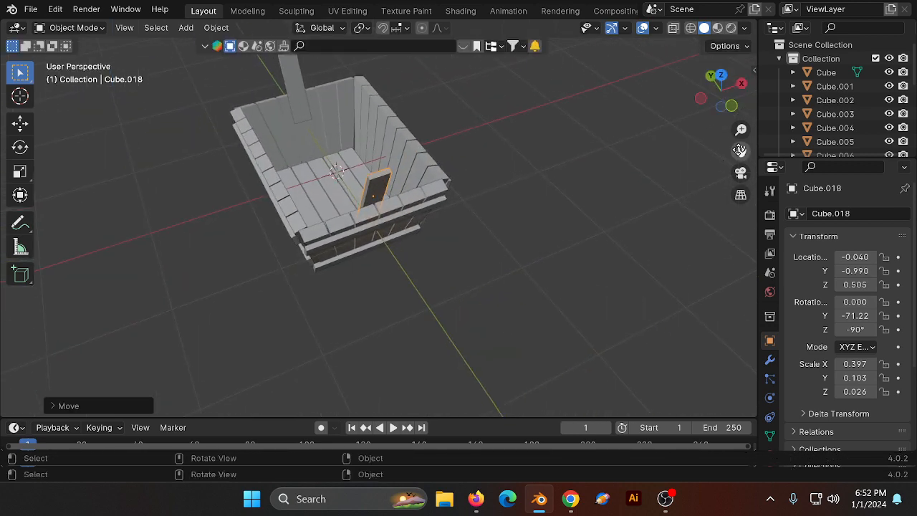
drag(741, 150, 807, 186)
scroll(677, 71, down, 1)
drag(706, 90, 738, 85)
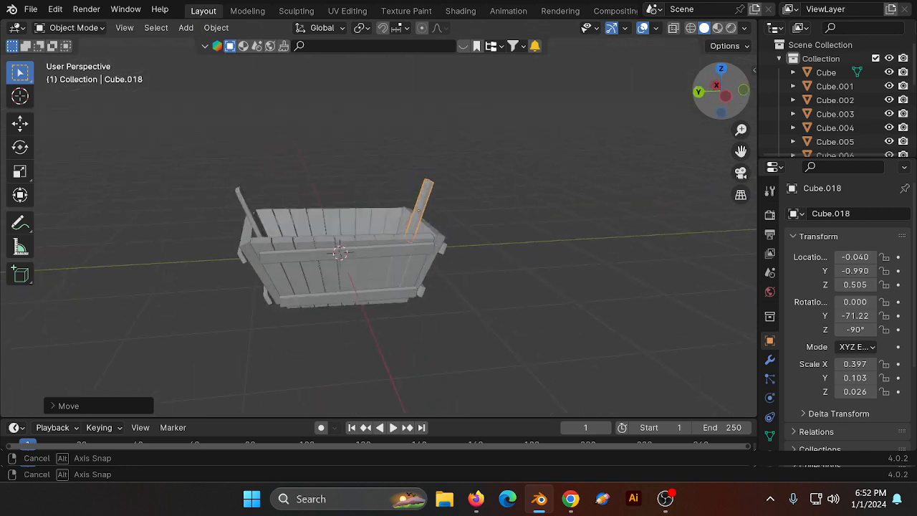
Step: Duplicate the negative-Y upright to above the box at about Y 0.331 m, Z 1.307 m, and rotate it nearly horizontal to about 0.79° around Y
click(725, 98)
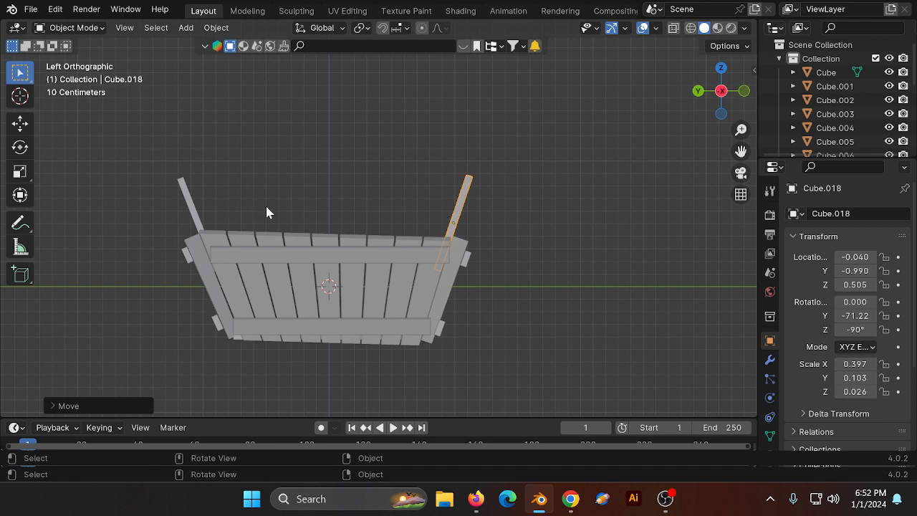
key(shift+d)
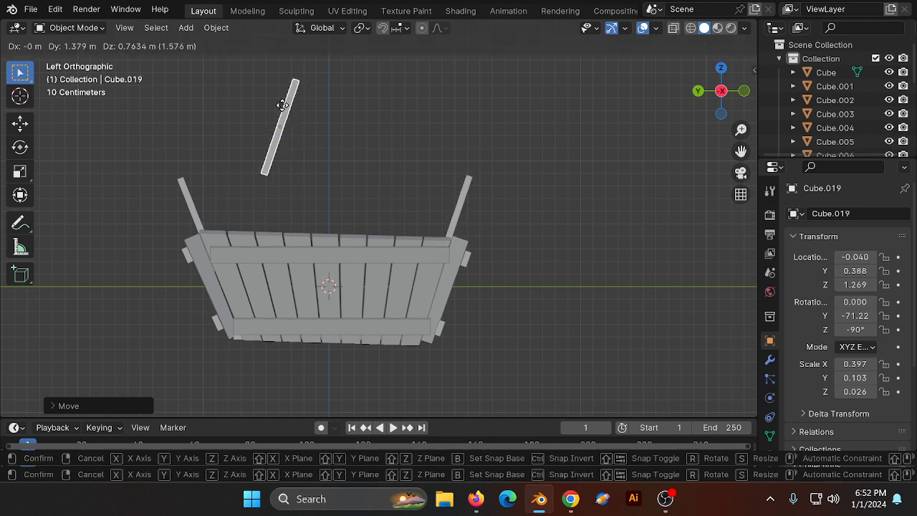
click(290, 107)
key(r)
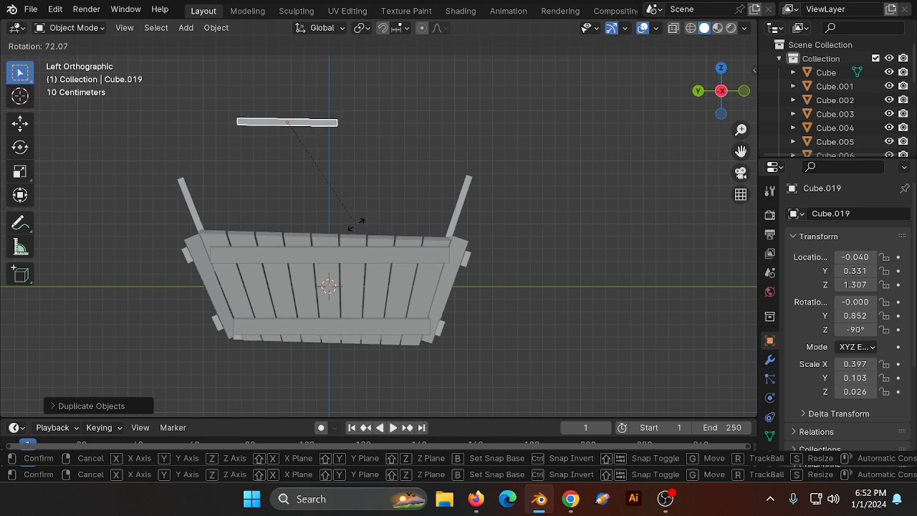
click(354, 226)
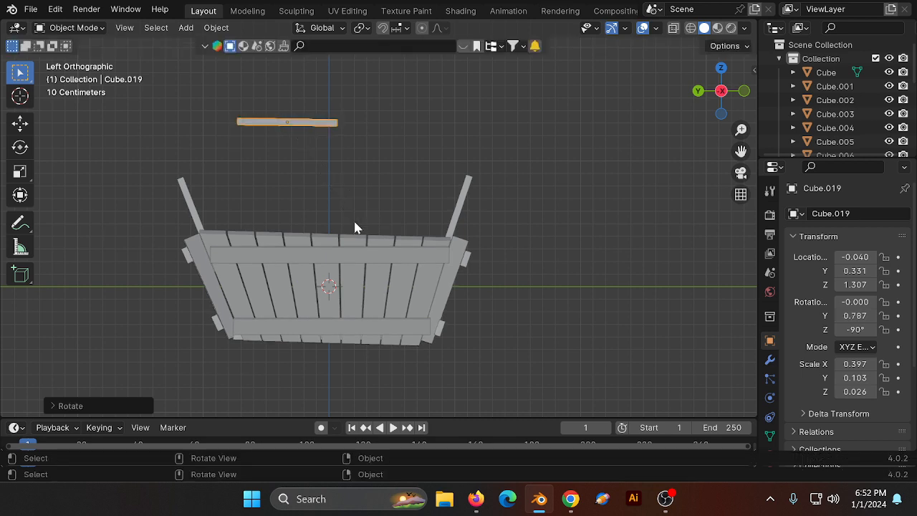
Step: Stretch the horizontal bar along global Y to an X scale of about 1.184 and move it to about Y 0.031 m, Z 0.919 m
key(s)
key(x)
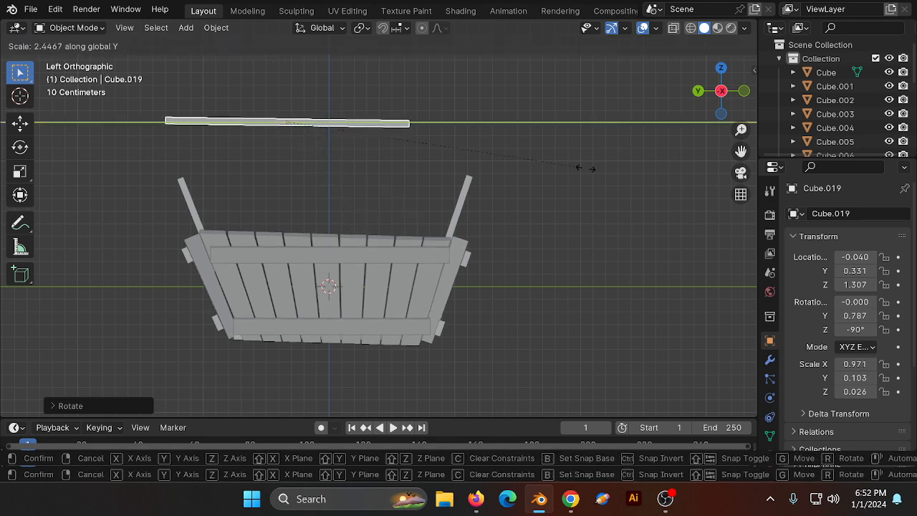
click(586, 169)
key(g)
click(543, 234)
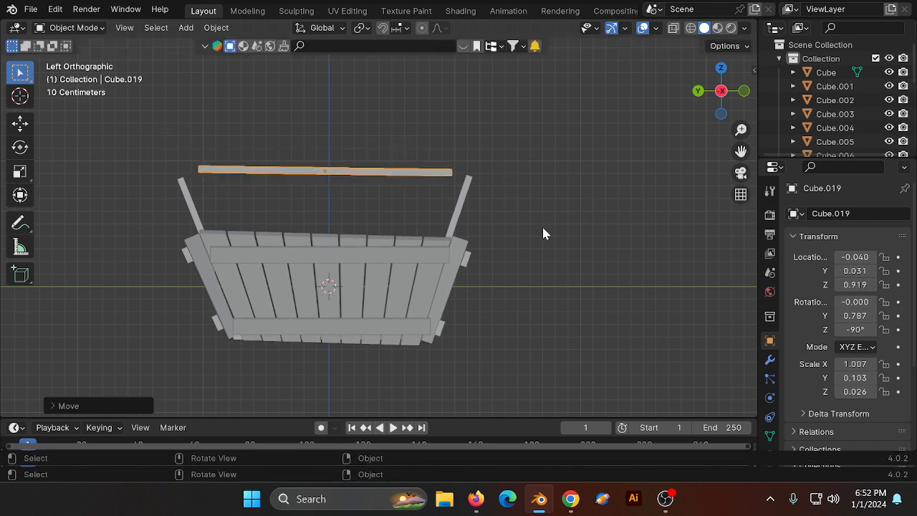
key(s)
key(y)
click(583, 217)
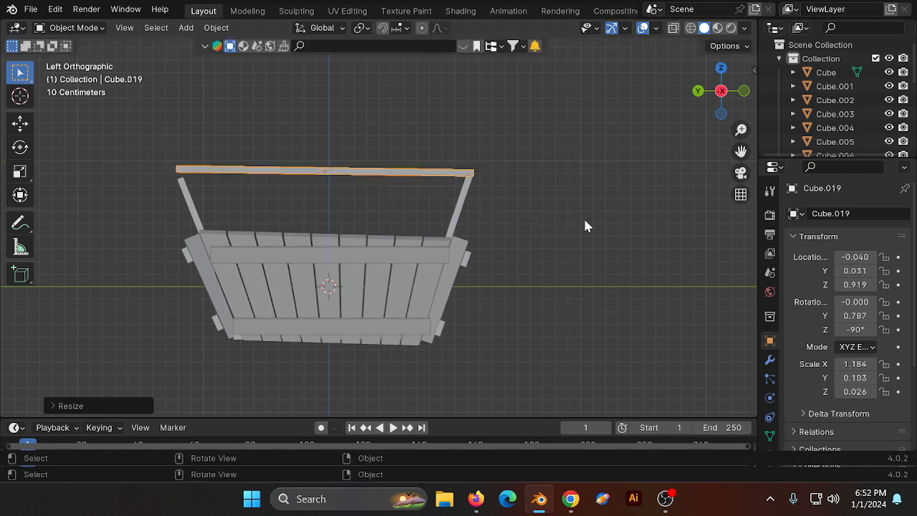
Step: Level the bar to about -0.38° around Y and seat it on both uprights at about Y 0.025 m, Z 0.856 m
key(r)
click(586, 195)
scroll(576, 200, up, 1)
key(g)
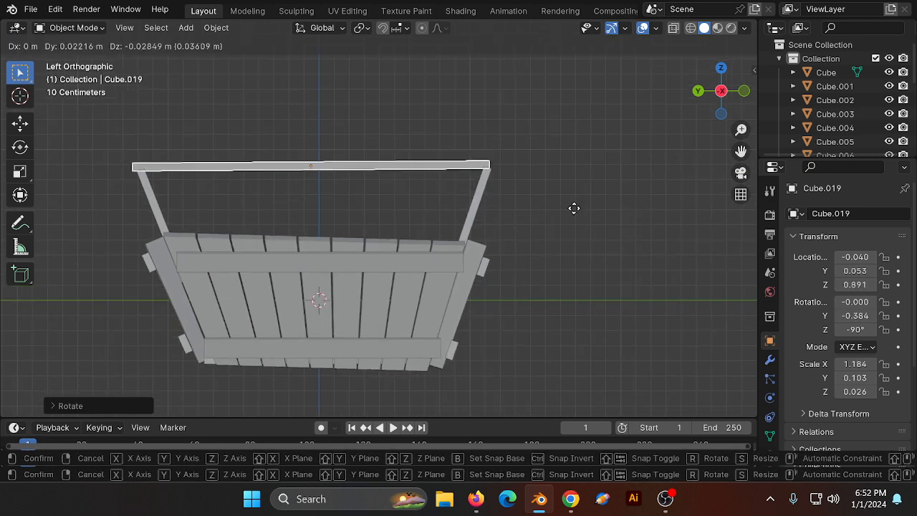
click(561, 220)
Step: Divide the handle bar crosswise with 16 evenly spaced loop cuts, without sliding them, and clear the selection
key(Tab)
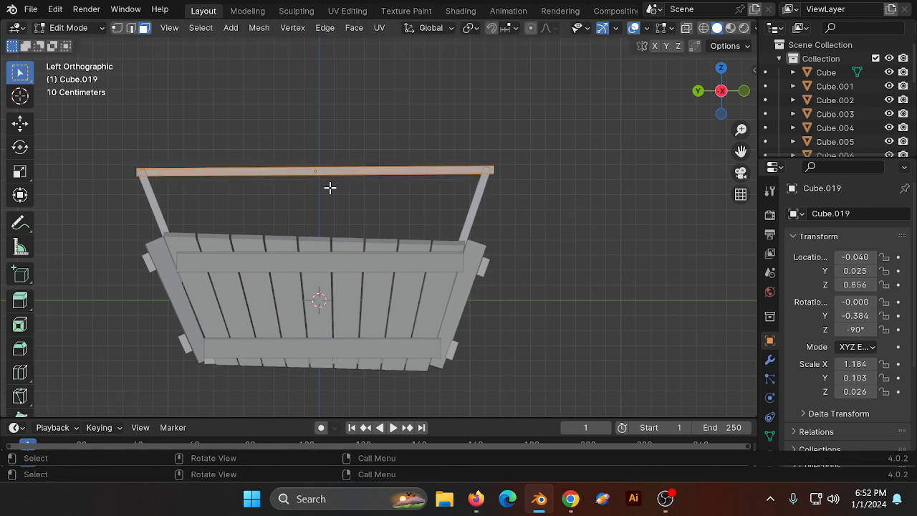
drag(718, 88, 718, 86)
key(ctrl+r)
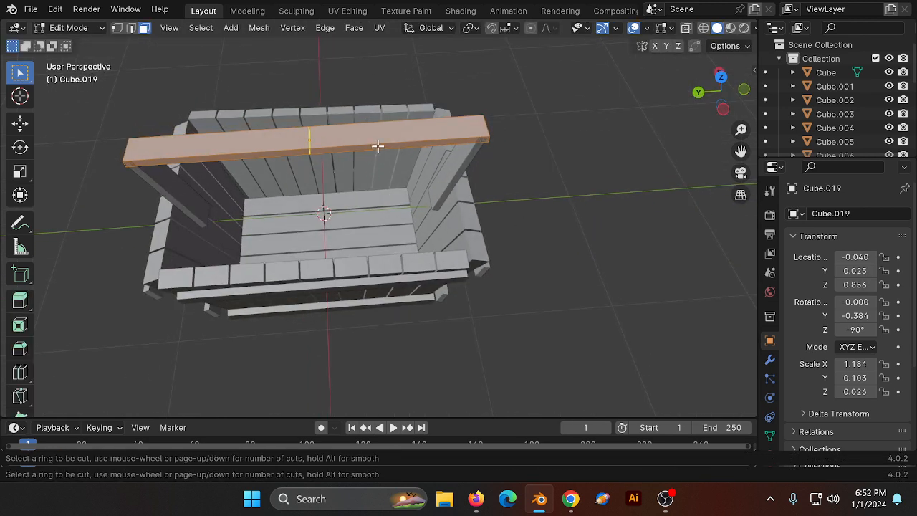
scroll(380, 143, up, 5)
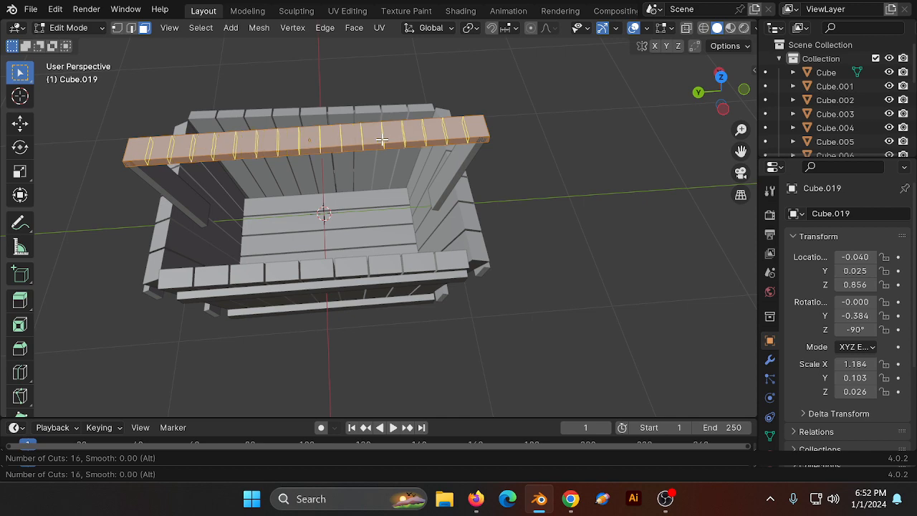
click(366, 142)
right_click(351, 146)
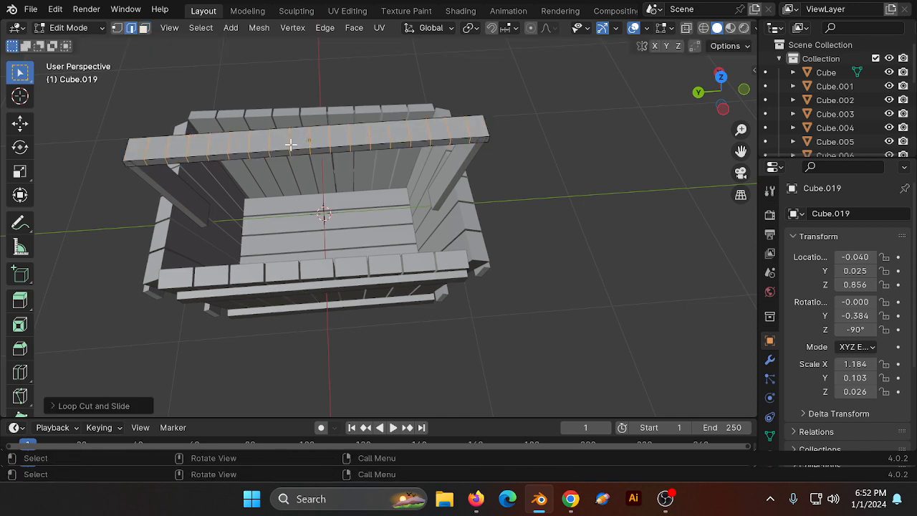
key(alt+a)
Step: Arch the handle by raising its middle about 0.35 m with smooth proportional editing at a size of about 1.46 m
click(725, 113)
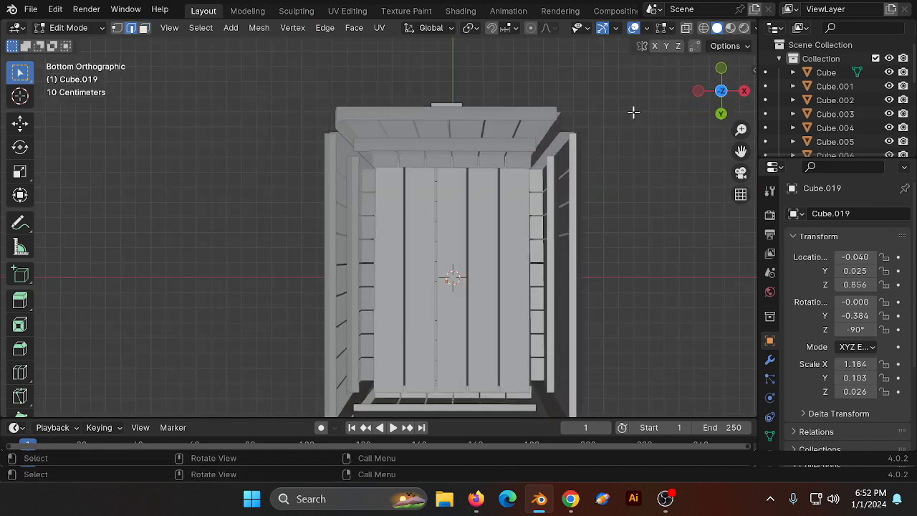
click(699, 91)
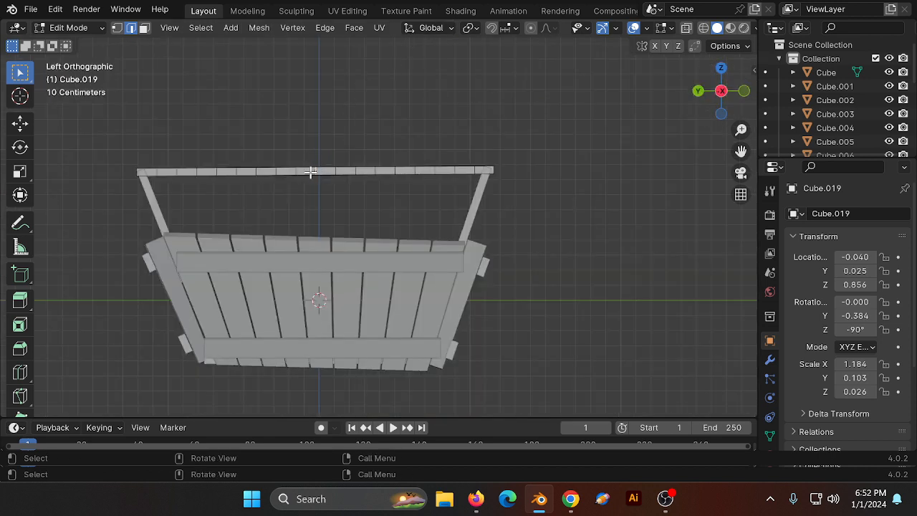
click(531, 28)
key(g)
scroll(353, 164, up, 10)
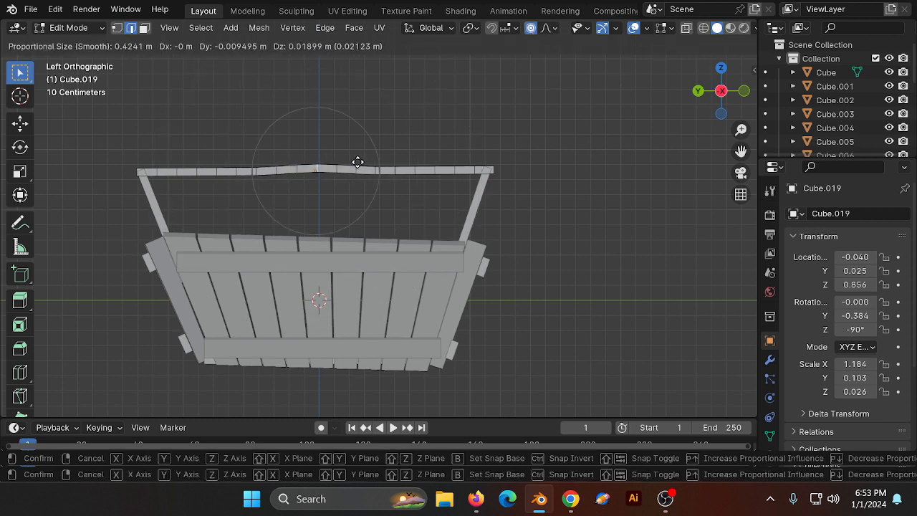
scroll(357, 144, down, 11)
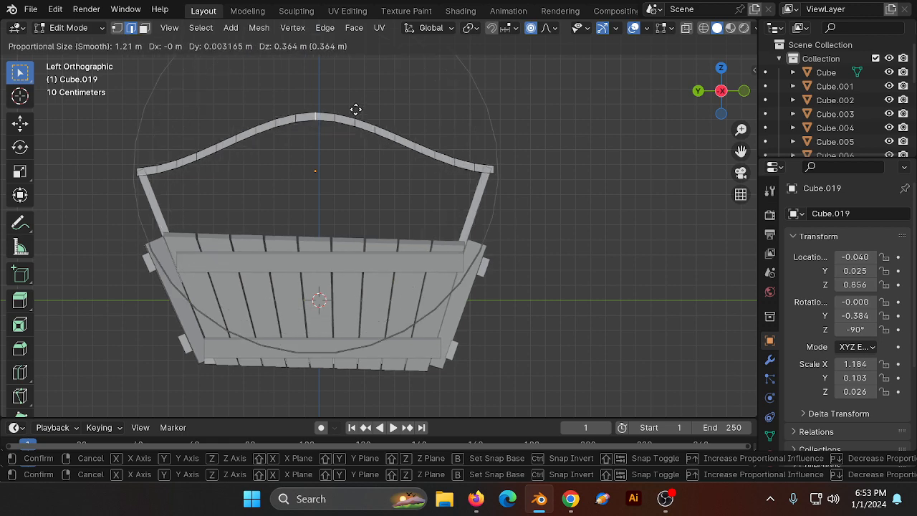
scroll(353, 110, down, 2)
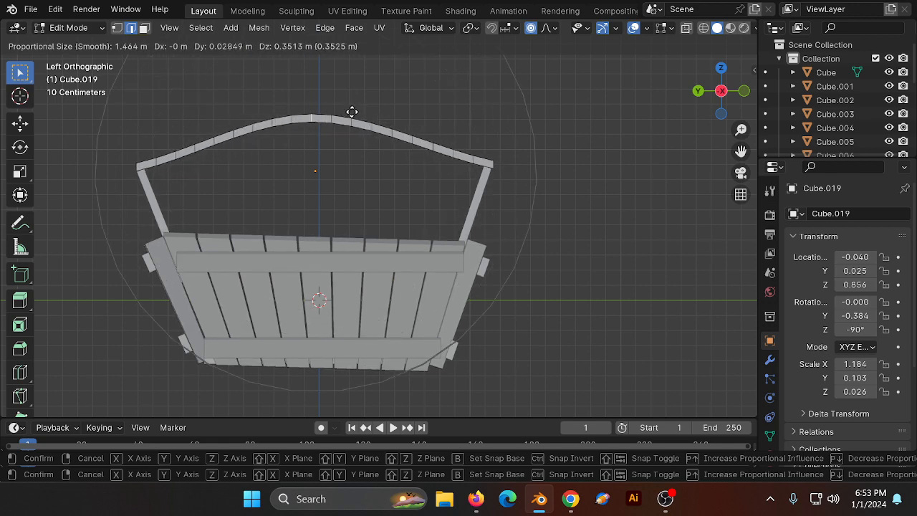
click(354, 112)
key(Tab)
Step: Examine the box and its arched handle from several sides
drag(719, 92, 578, 132)
scroll(727, 95, down, 5)
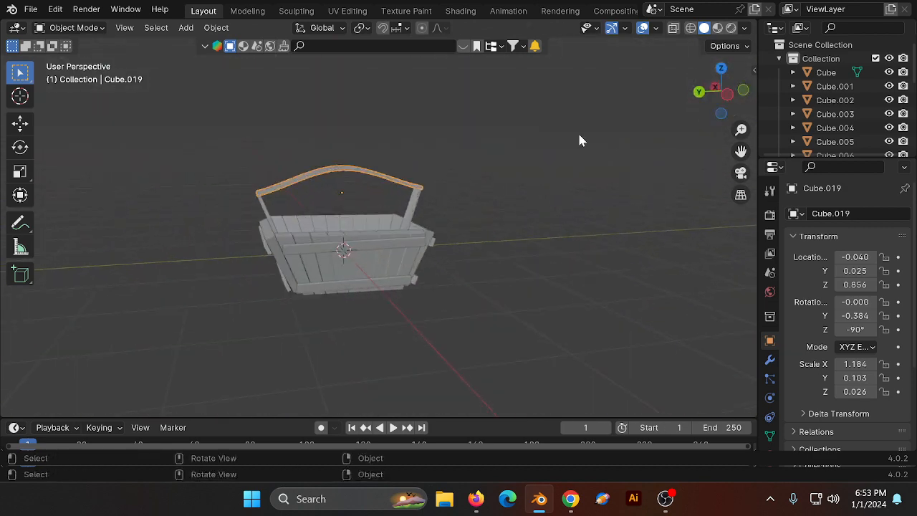
click(723, 94)
drag(694, 104, 720, 99)
click(717, 98)
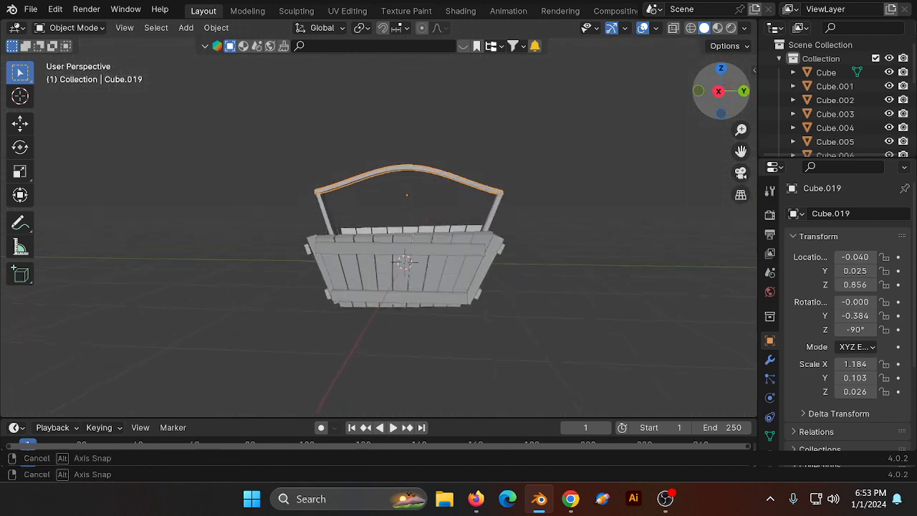
click(714, 97)
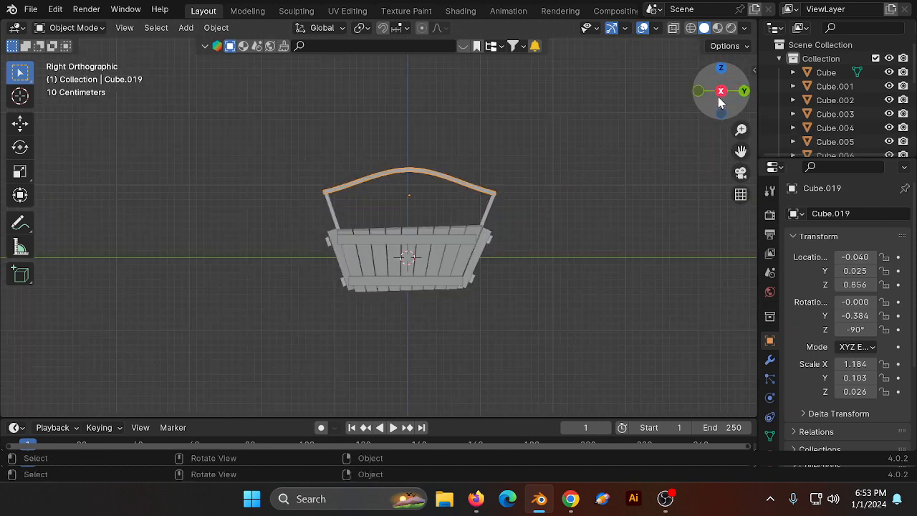
drag(716, 97, 720, 93)
Step: Add a ground plane, scale it to about 4.231, and lower it along global Z beneath the box
key(shift+a)
mouse_move(347, 102)
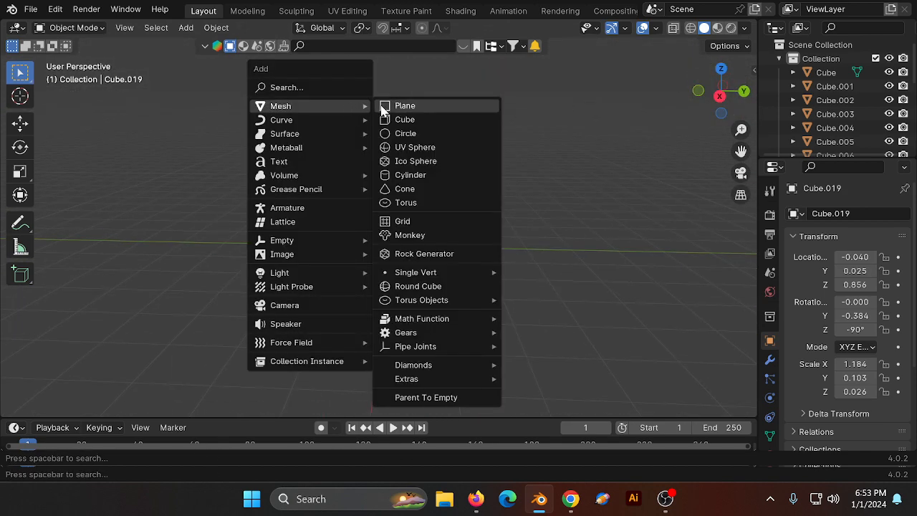
click(387, 109)
key(s)
click(591, 195)
key(g)
key(z)
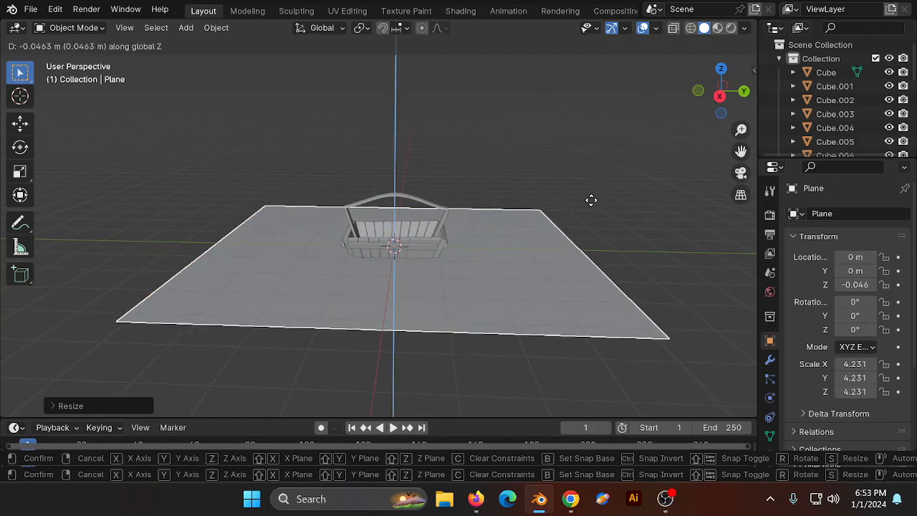
Step: Lower the ground plane along Z to -0.457 m so it meets the basket's underside
click(680, 135)
click(720, 96)
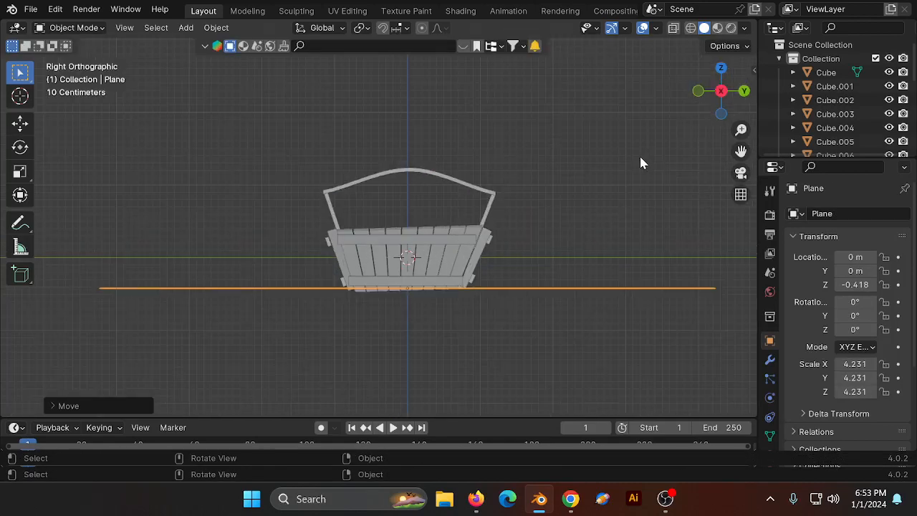
key(g)
key(z)
click(611, 178)
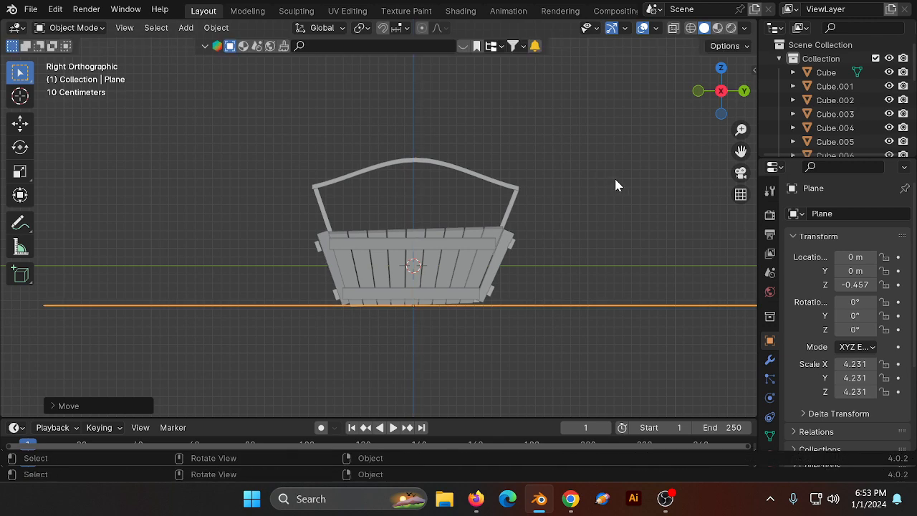
Step: Rotate the ground plane about 0.875° around X to match the slight tilt of the basket's base
key(r)
click(616, 172)
scroll(666, 136, down, 2)
drag(711, 96, 720, 125)
scroll(618, 138, up, 4)
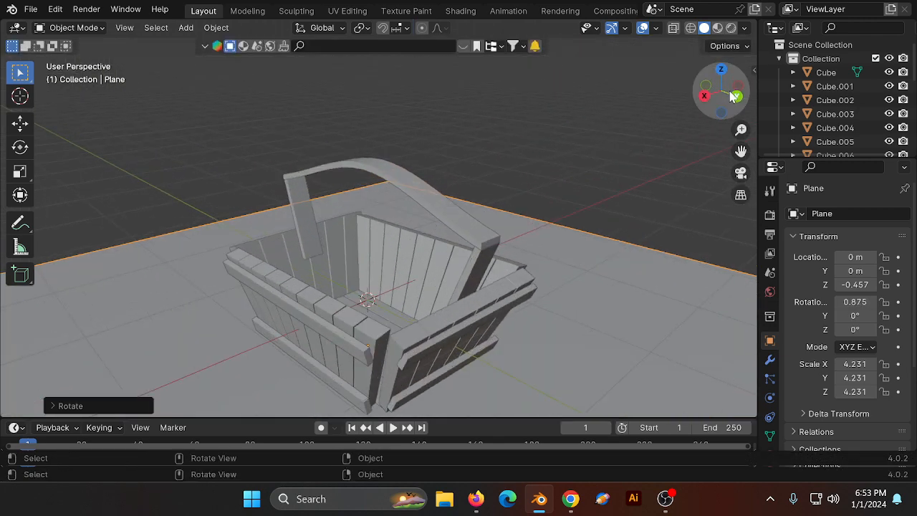
mouse_move(720, 93)
mouse_down()
mouse_move(745, 96)
mouse_move(709, 114)
mouse_move(720, 93)
mouse_up()
scroll(549, 145, down, 2)
click(709, 98)
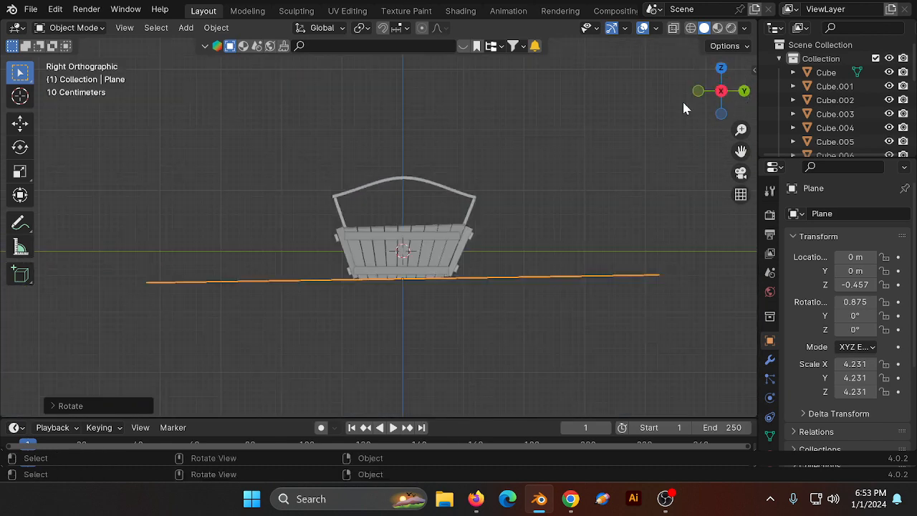
Step: Select all basket parts without the ground plane and try to join them or convert them to mesh
scroll(283, 112, up, 2)
drag(265, 140, 578, 285)
scroll(578, 284, down, 2)
mouse_move(716, 107)
mouse_down()
mouse_move(723, 100)
mouse_move(713, 97)
mouse_move(722, 96)
mouse_up()
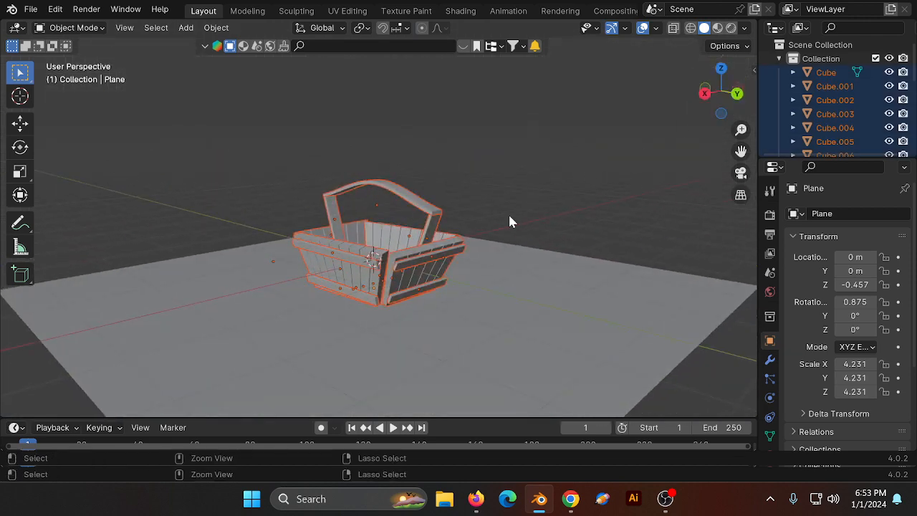
key(ctrl+j)
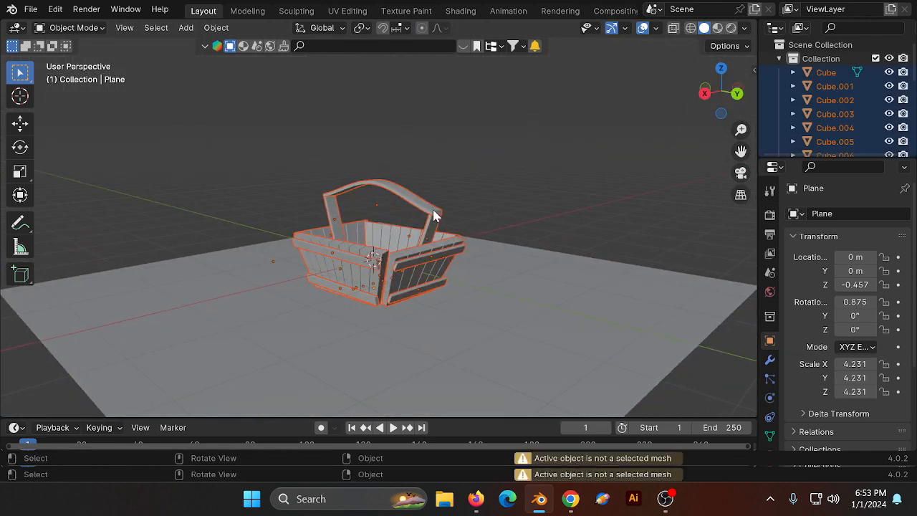
right_click(399, 221)
mouse_move(384, 228)
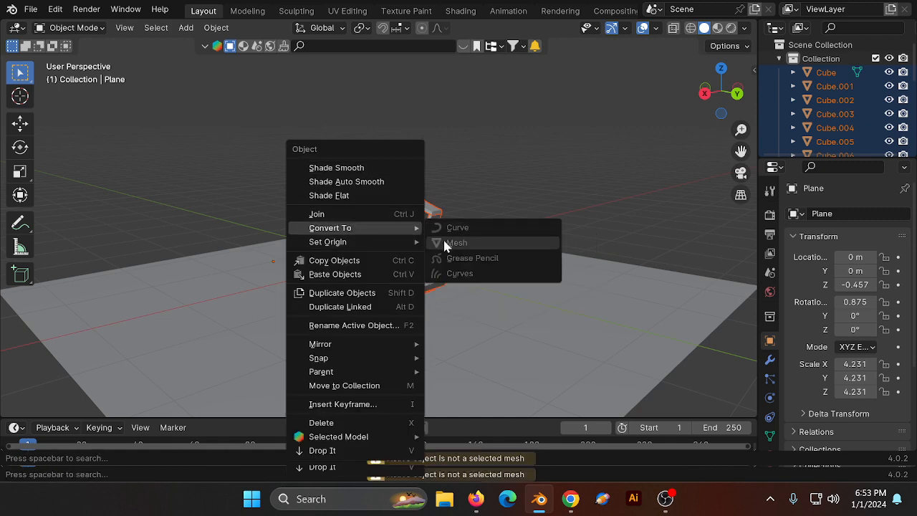
click(704, 93)
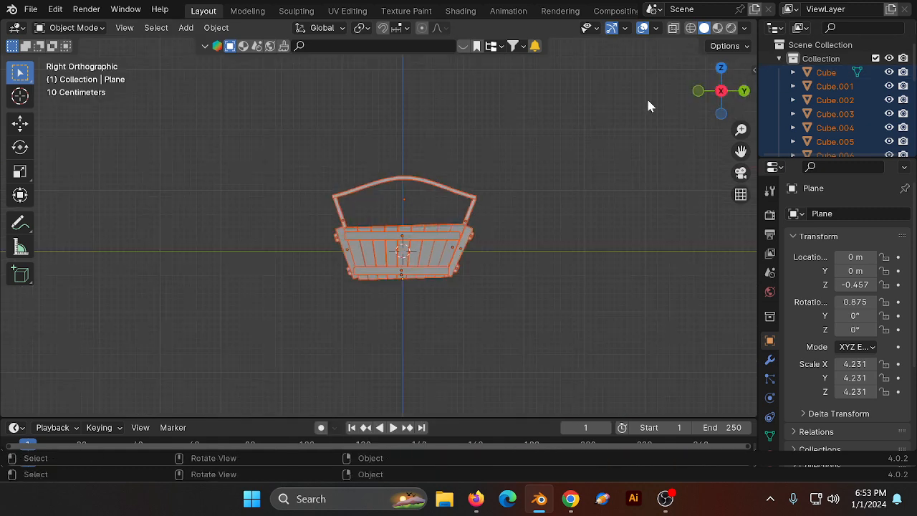
Step: Try to join only the three handle pieces into one object
drag(289, 137, 521, 210)
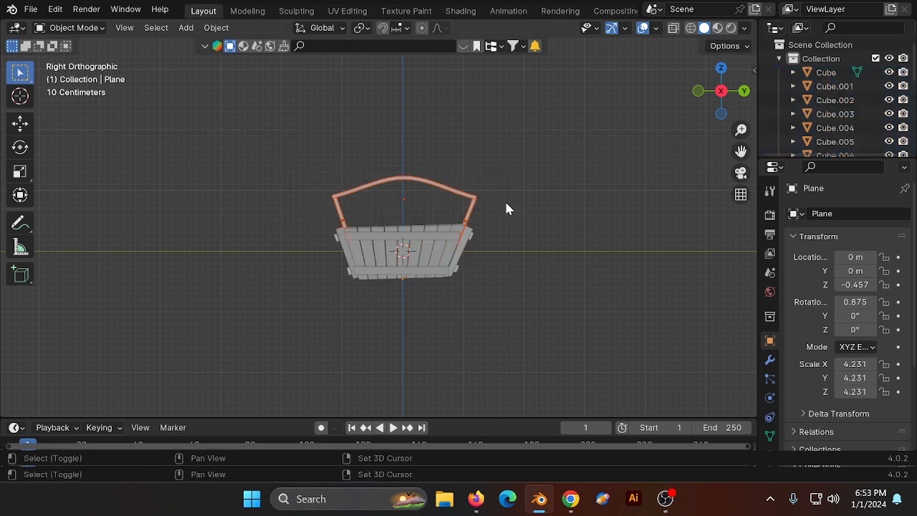
key(ctrl+j)
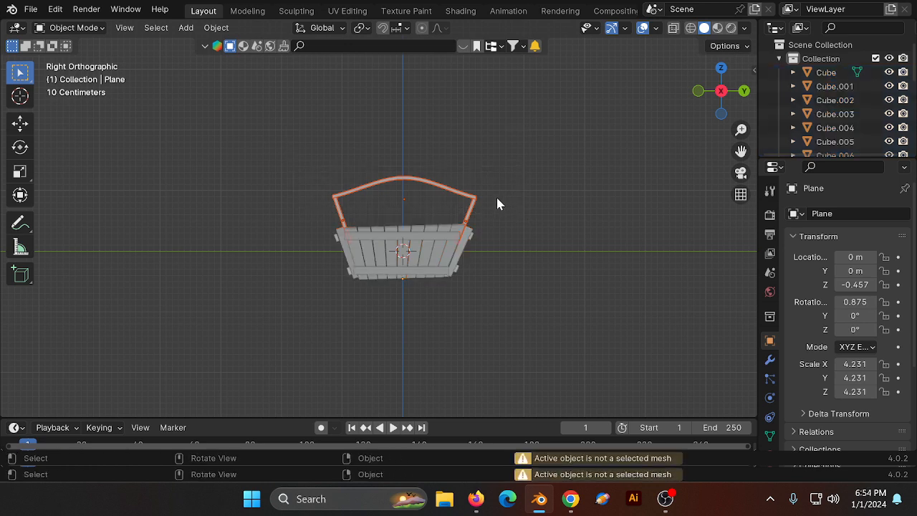
right_click(383, 177)
mouse_move(401, 234)
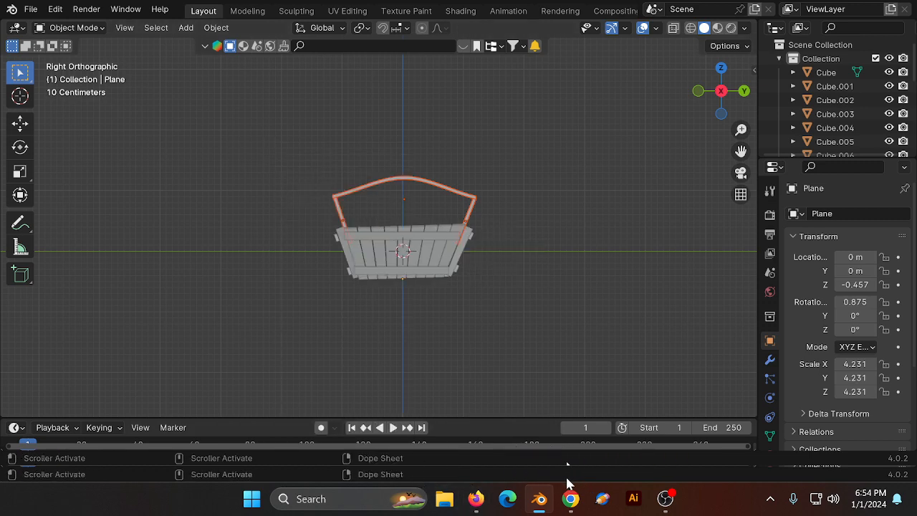
Step: Convert the curved top piece of the handle and the upright at its -Y end to meshes
scroll(411, 248, up, 2)
drag(688, 91, 574, 147)
click(363, 212)
right_click(360, 192)
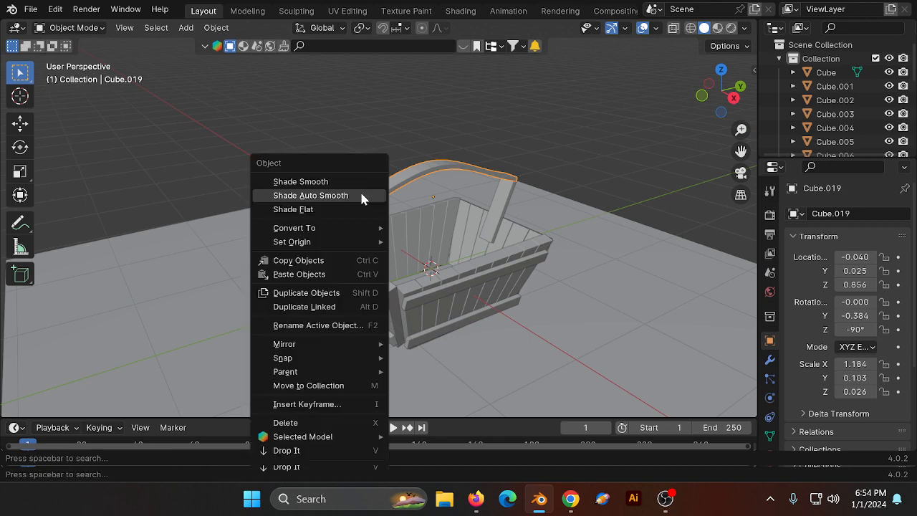
click(428, 245)
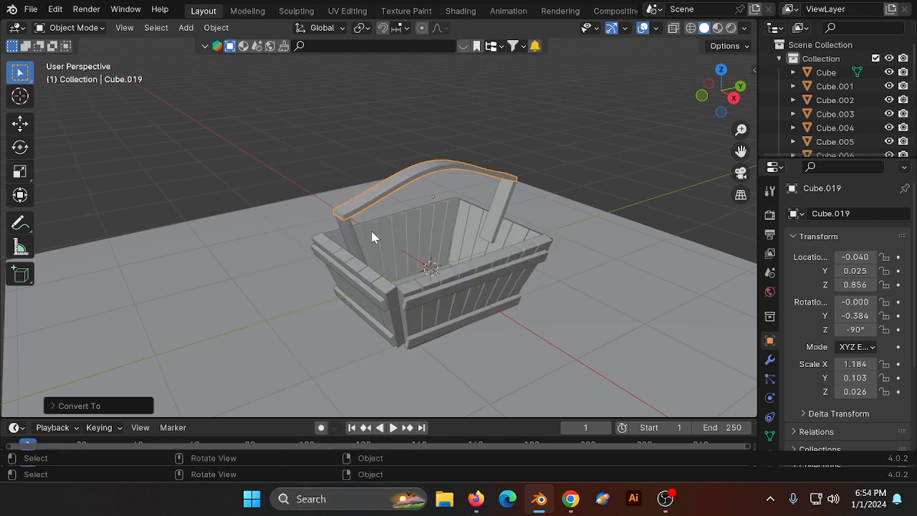
click(351, 241)
right_click(353, 242)
mouse_move(352, 242)
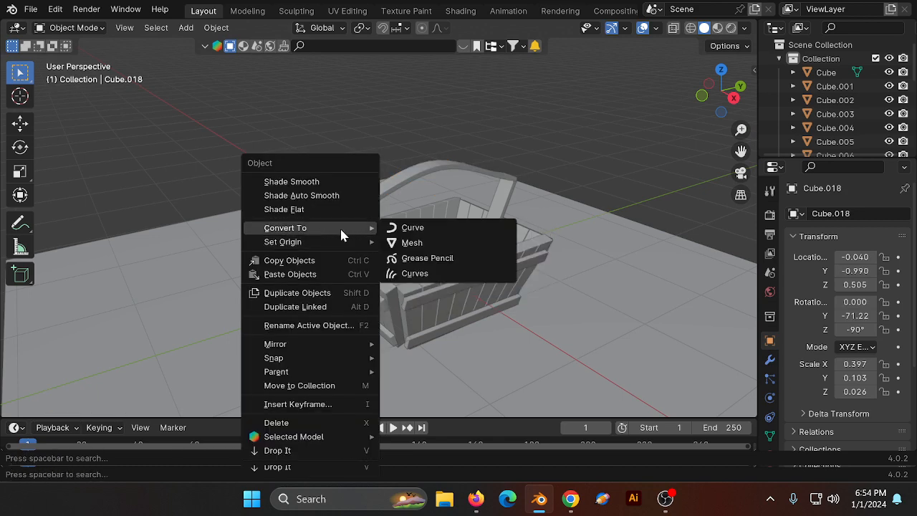
click(416, 244)
Step: Convert the handle's remaining upright to a mesh and join the three handle pieces into one object
click(505, 192)
right_click(502, 187)
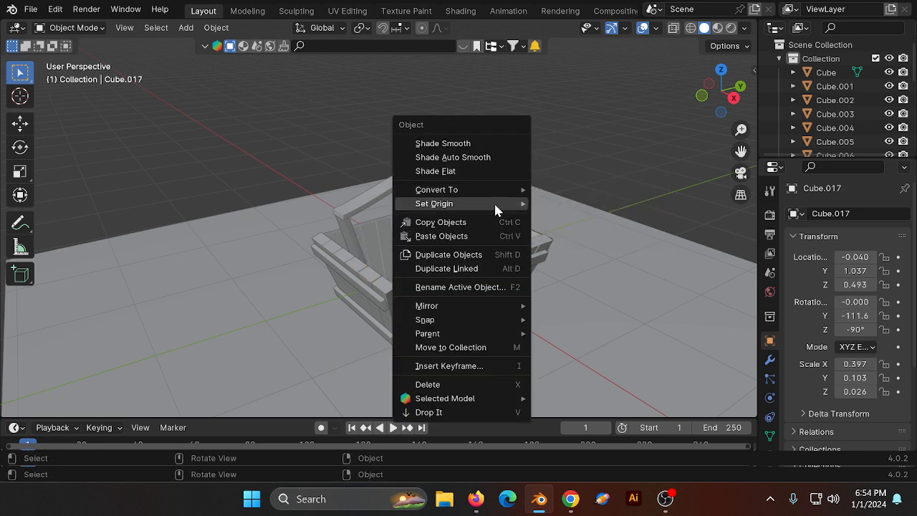
mouse_move(475, 192)
click(554, 209)
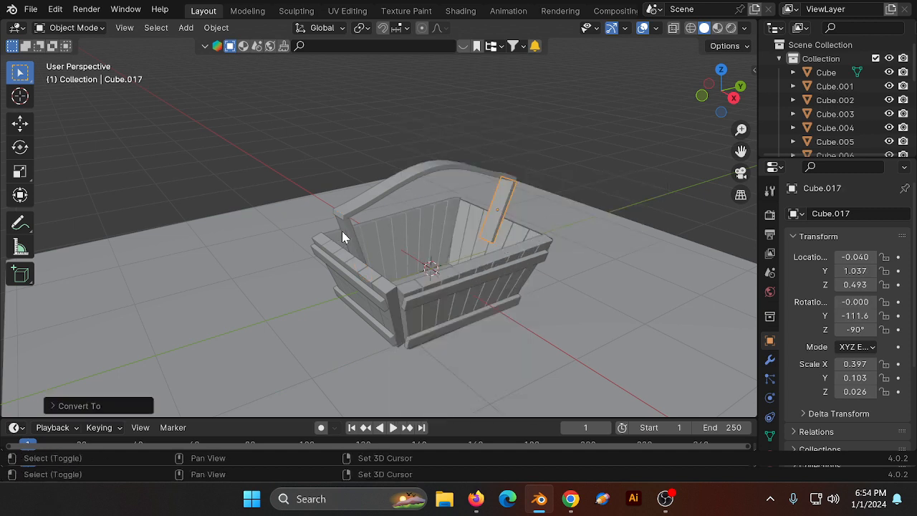
shift+click(356, 217)
key(ctrl+j)
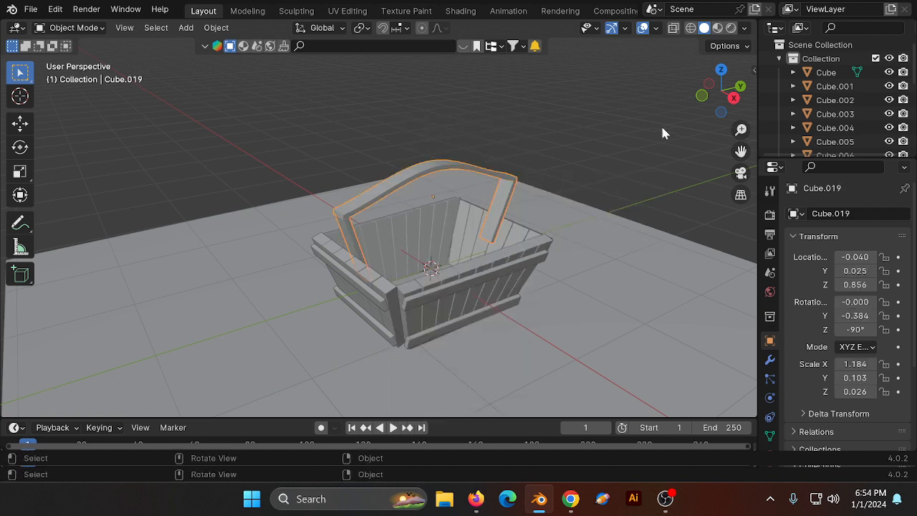
Step: Box-select the basket in the right side view and join its side planks and rails with the handle
click(734, 98)
middle_drag(684, 102, 600, 194)
click(718, 95)
drag(245, 145, 617, 315)
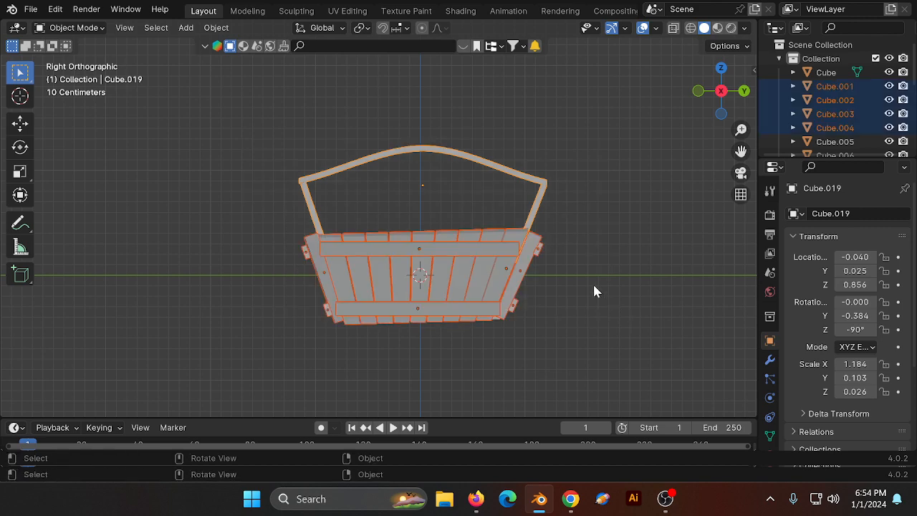
scroll(513, 189, down, 1)
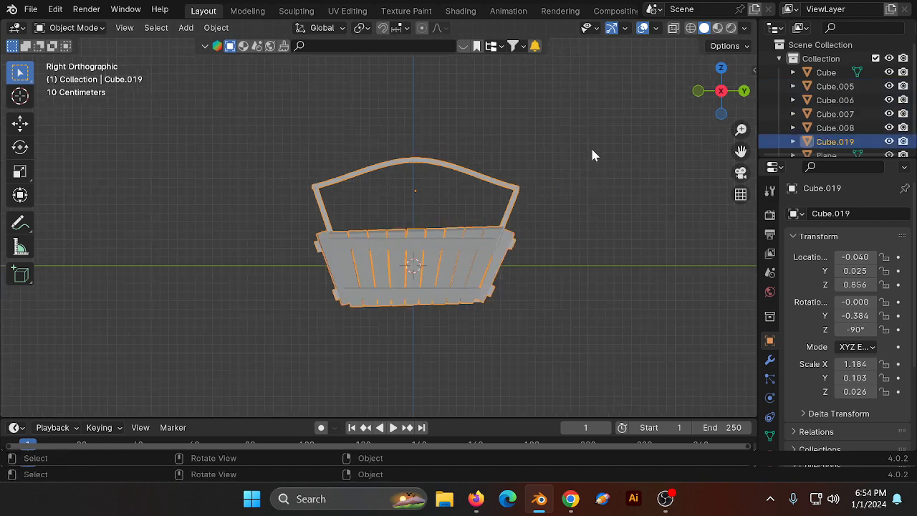
Step: Test-move the joined basket sides and handle, and undo the move
click(590, 147)
drag(702, 90, 749, 142)
click(506, 297)
scroll(504, 280, down, 2)
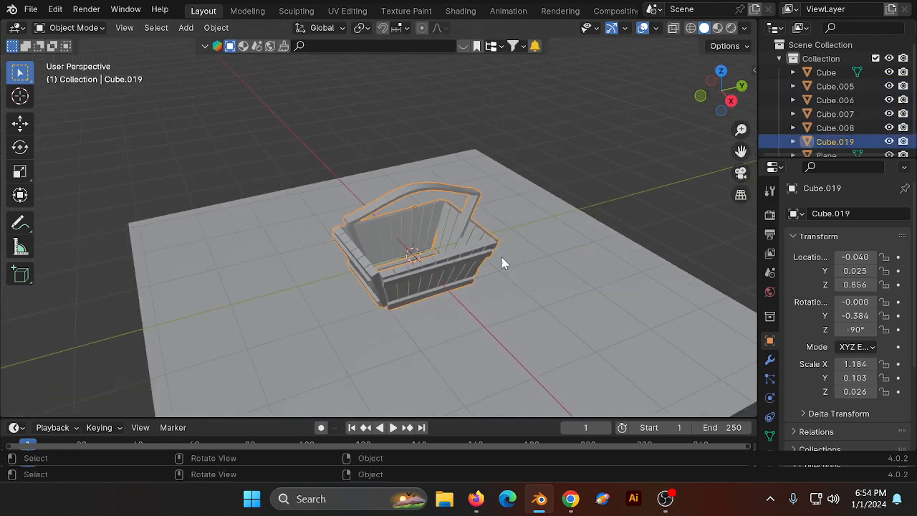
key(g)
click(498, 136)
key(ctrl+z)
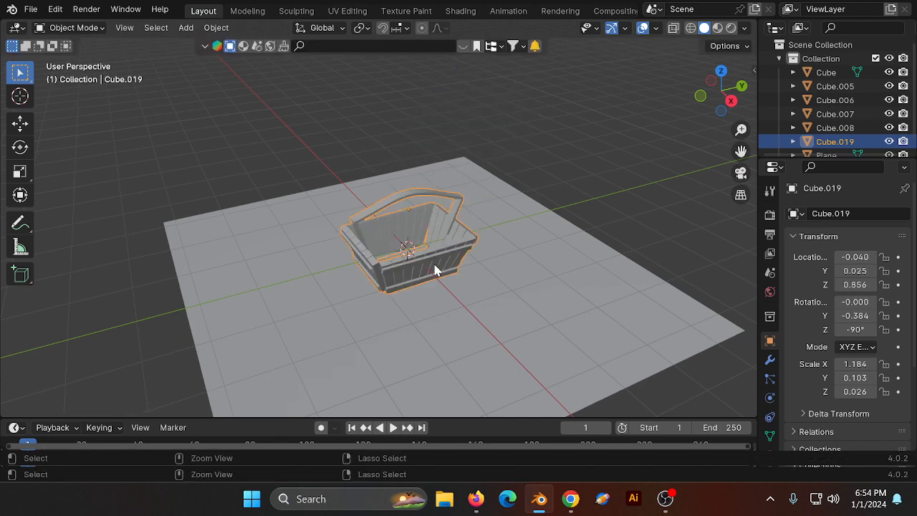
Step: Add the five bottom slats to the selection and join them with the rest of the basket
scroll(434, 270, up, 3)
drag(713, 90, 719, 115)
scroll(466, 254, up, 2)
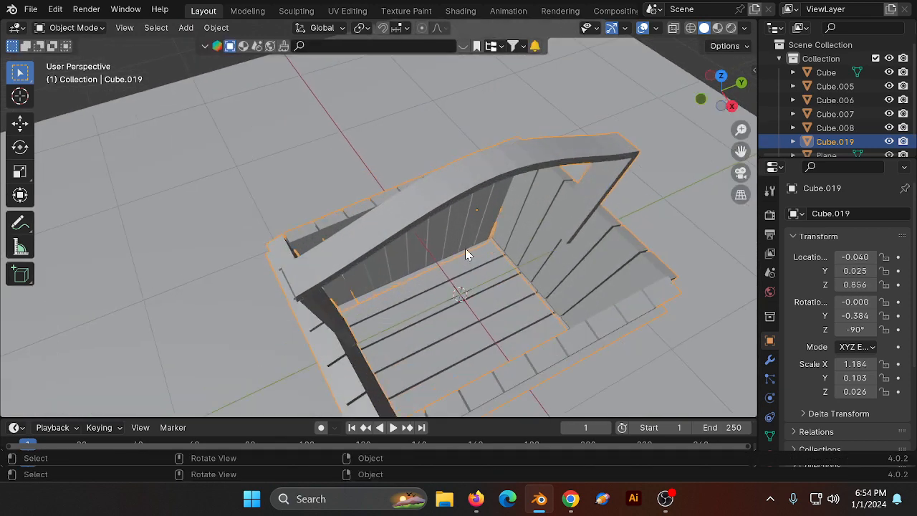
shift+click(432, 297)
shift+click(458, 322)
shift+click(471, 334)
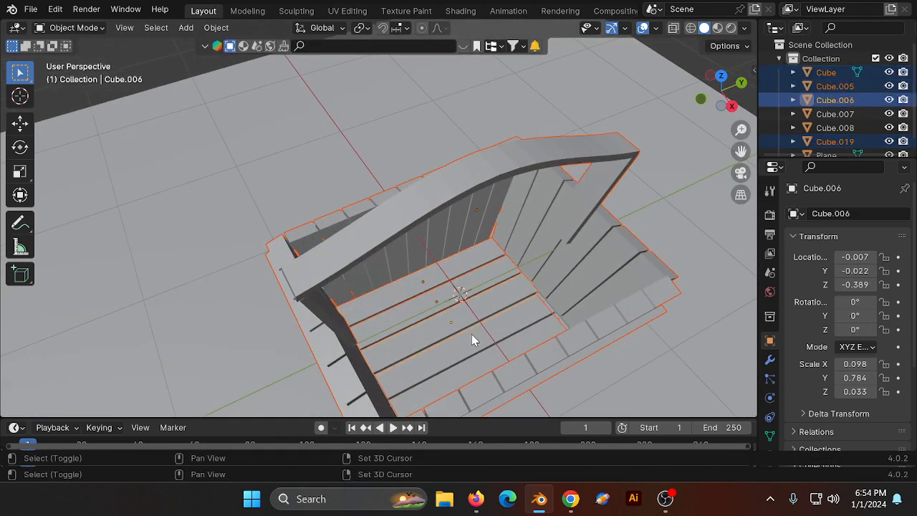
shift+click(501, 359)
shift+click(514, 344)
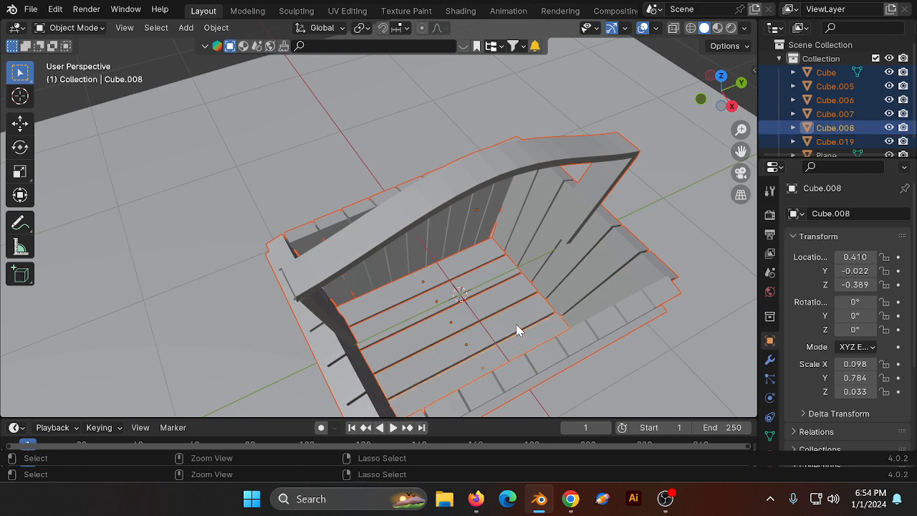
key(ctrl+j)
Step: Test-move the complete basket in perspective and in the right side view, undoing each move
scroll(536, 301, down, 4)
key(g)
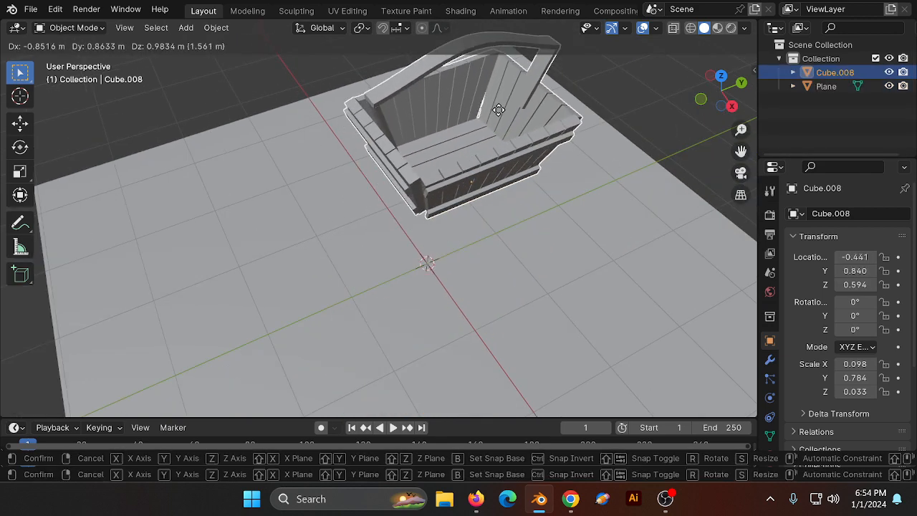
click(492, 149)
key(ctrl+z)
click(731, 106)
scroll(548, 192, up, 2)
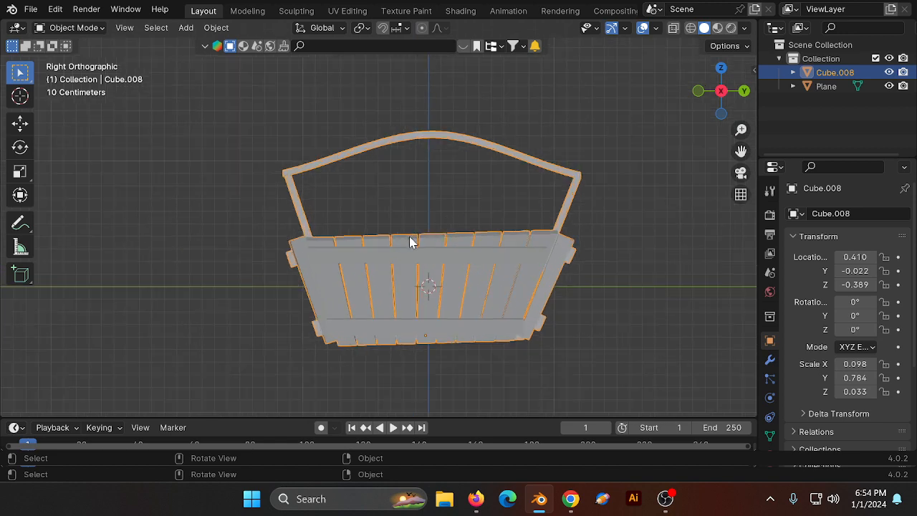
key(g)
click(477, 114)
key(ctrl+z)
Step: Add a new material to the basket and give it an orange base color, hue about 0.04 and saturation about 0.89
drag(727, 92, 744, 125)
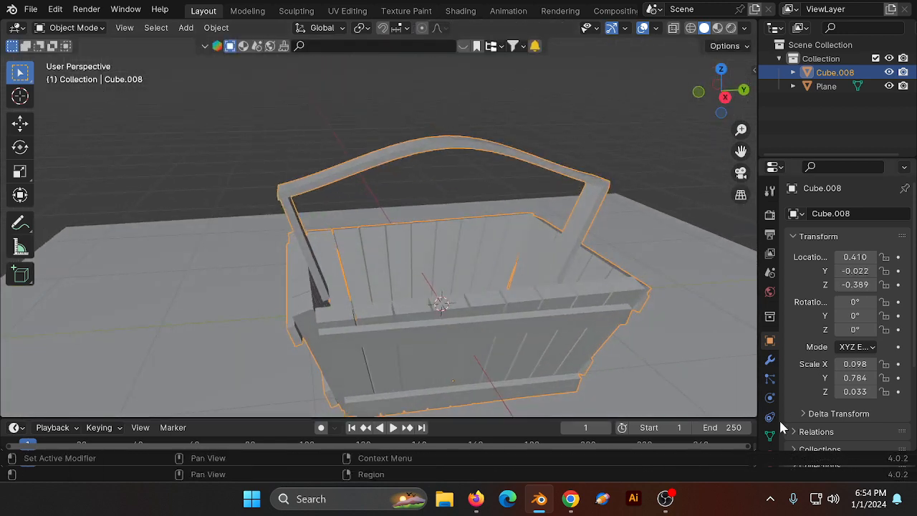
scroll(780, 423, down, 3)
click(770, 407)
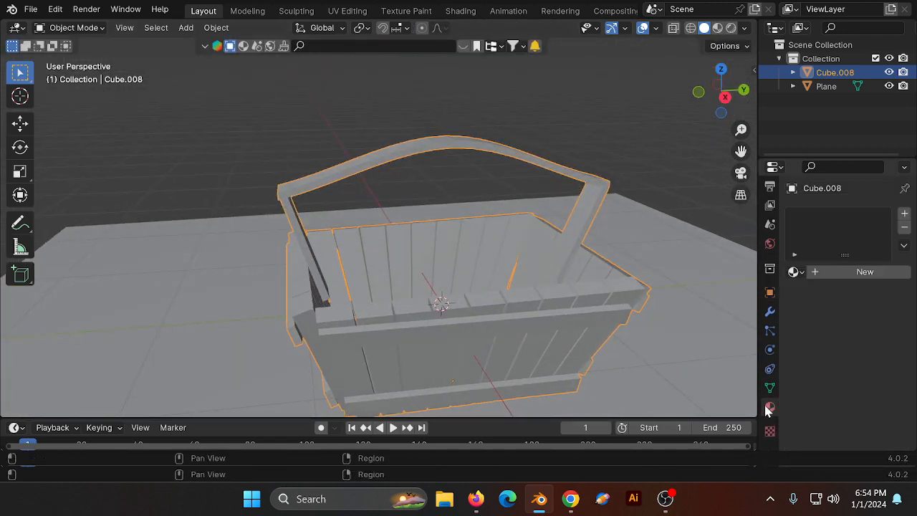
click(865, 272)
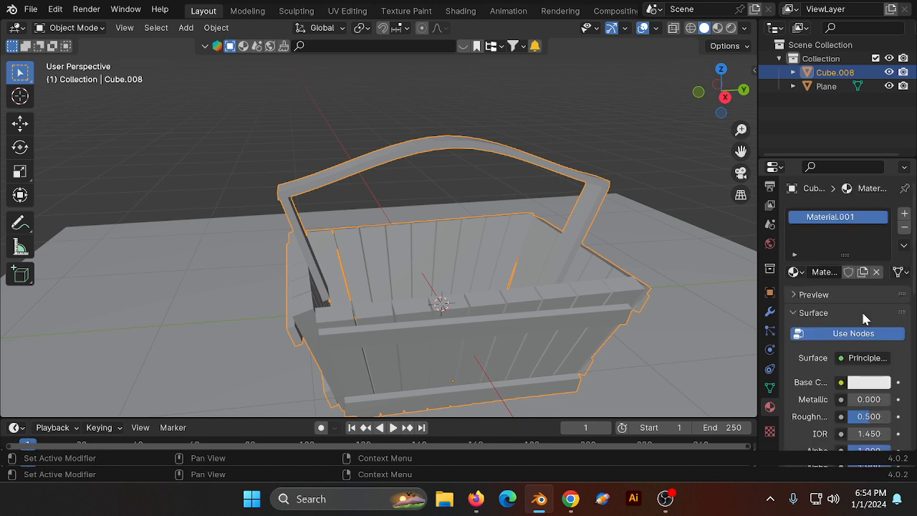
click(871, 382)
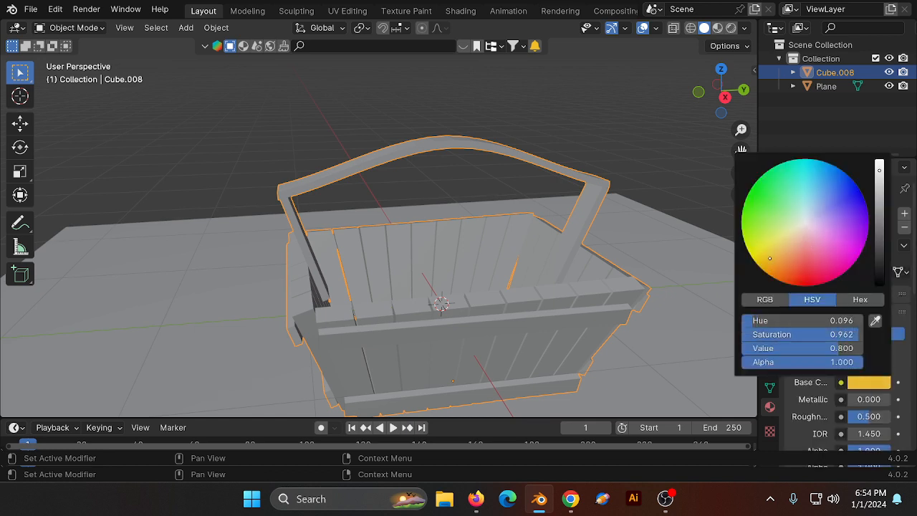
drag(769, 258, 804, 266)
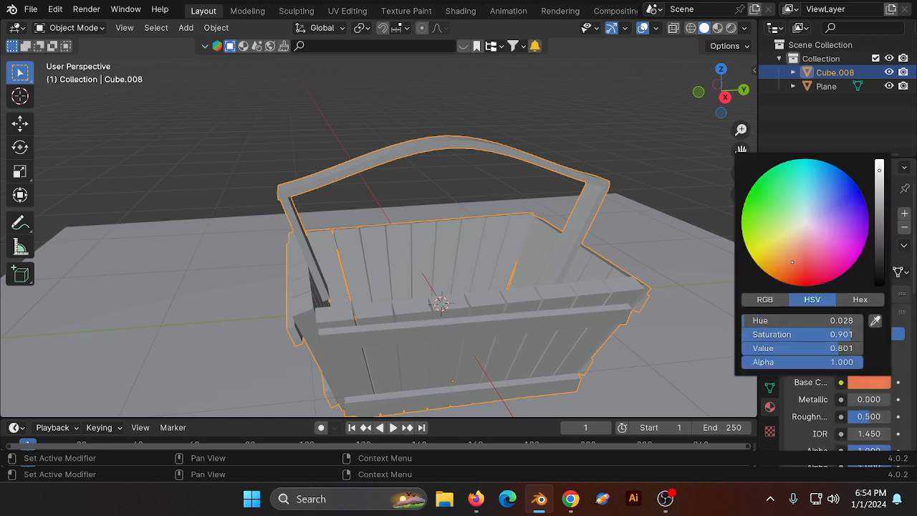
Step: Switch the viewport to Material Preview and darken the basket's base color to a brownish orange
key(z)
click(432, 338)
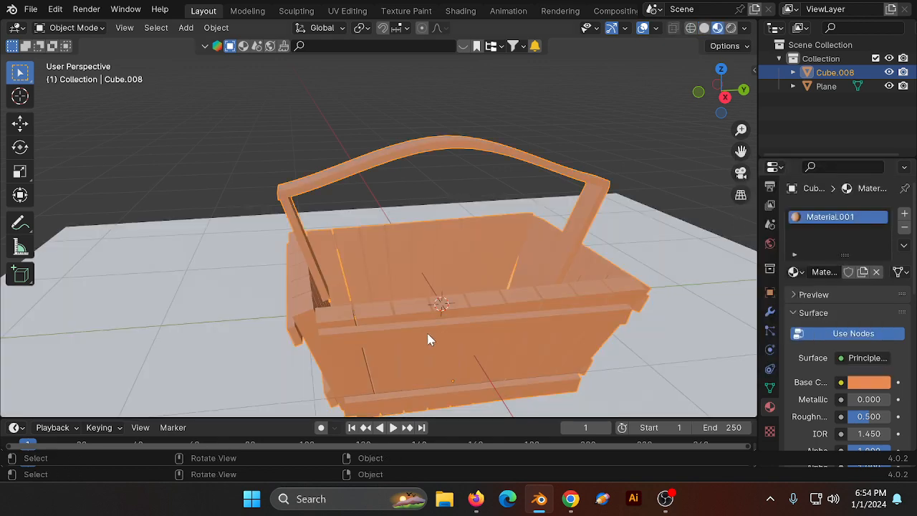
click(866, 381)
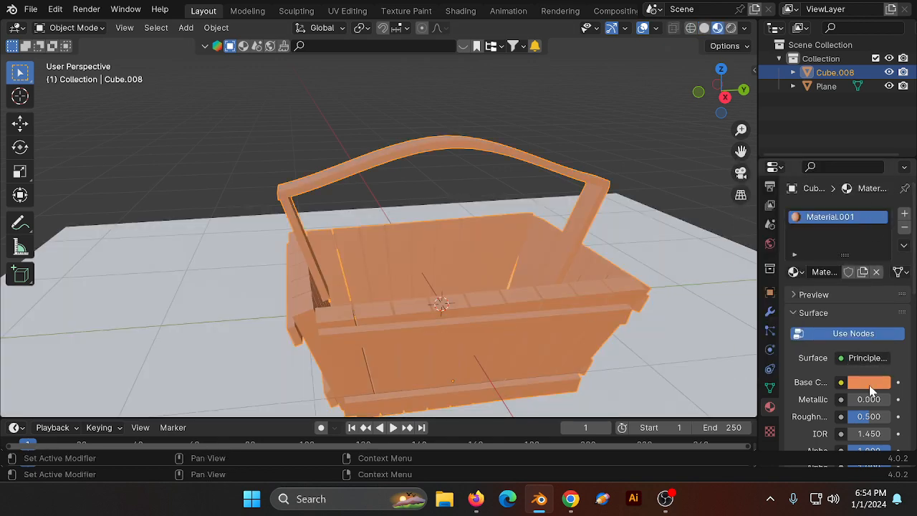
click(869, 386)
click(874, 387)
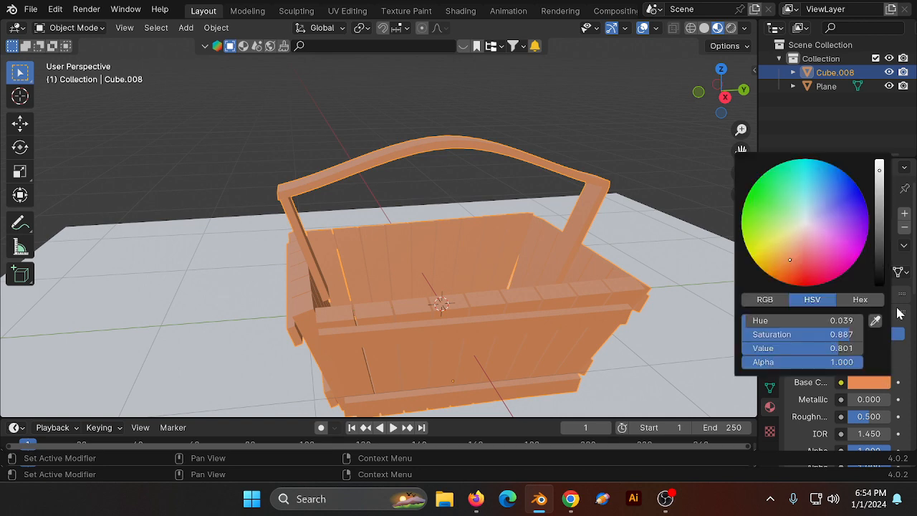
mouse_move(883, 178)
mouse_down()
mouse_move(879, 215)
mouse_move(880, 192)
mouse_up()
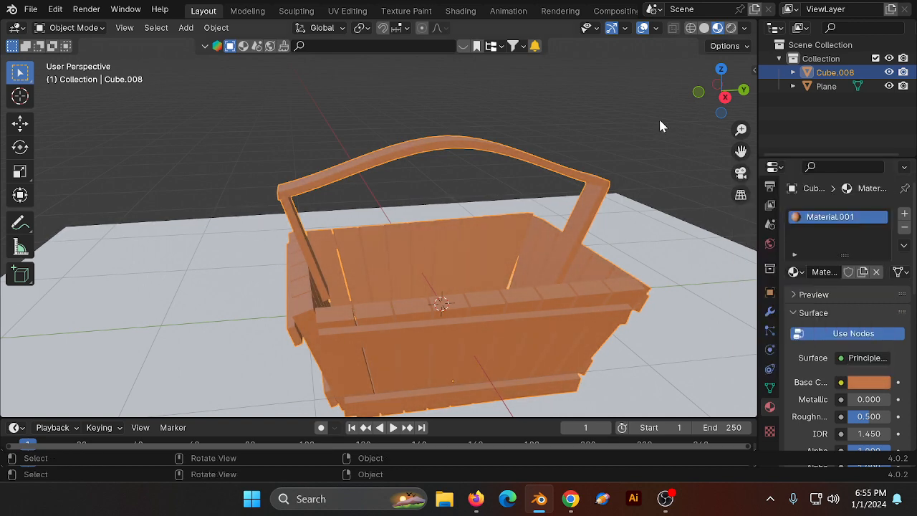
Step: Deselect the basket and search the BlenderKit materials for "old wood"
click(658, 116)
scroll(659, 117, down, 2)
drag(708, 101, 573, 91)
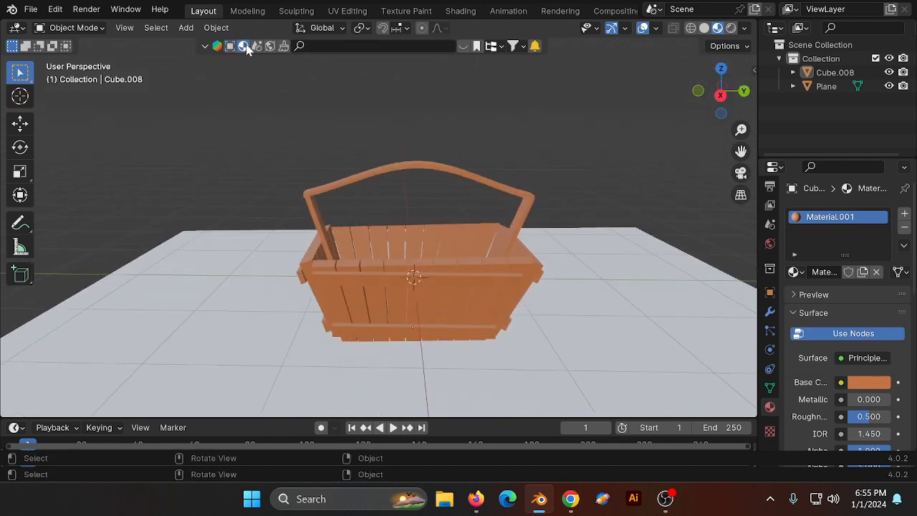
click(347, 48)
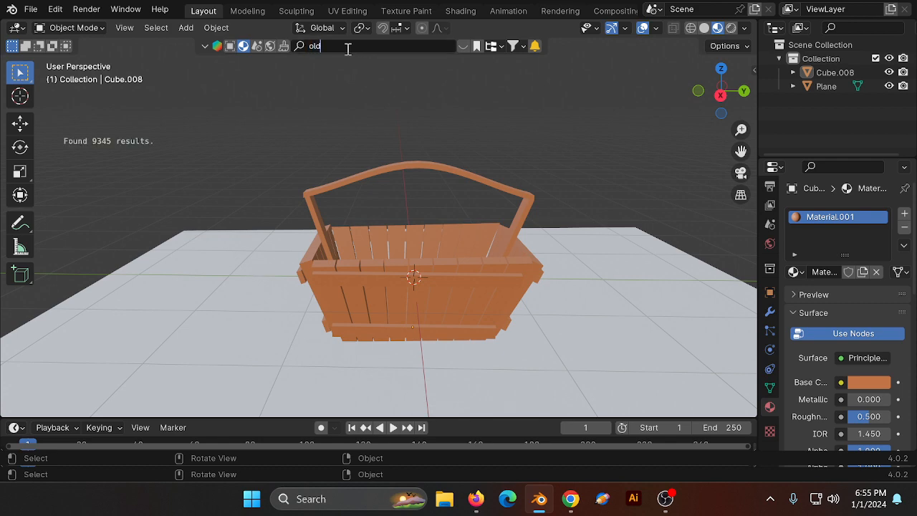
key(Return)
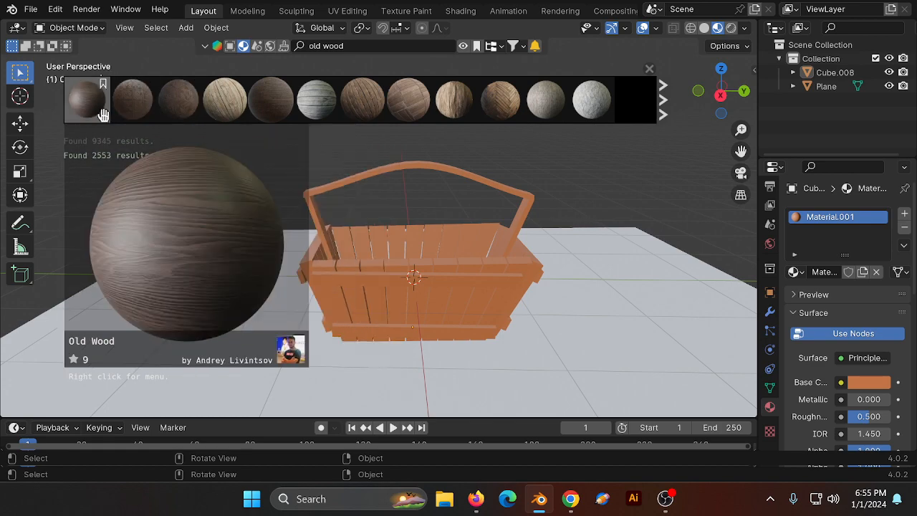
Step: Browse the material results and apply the brown, rough-planked Old Wood material to the basket
scroll(272, 106, down, 2)
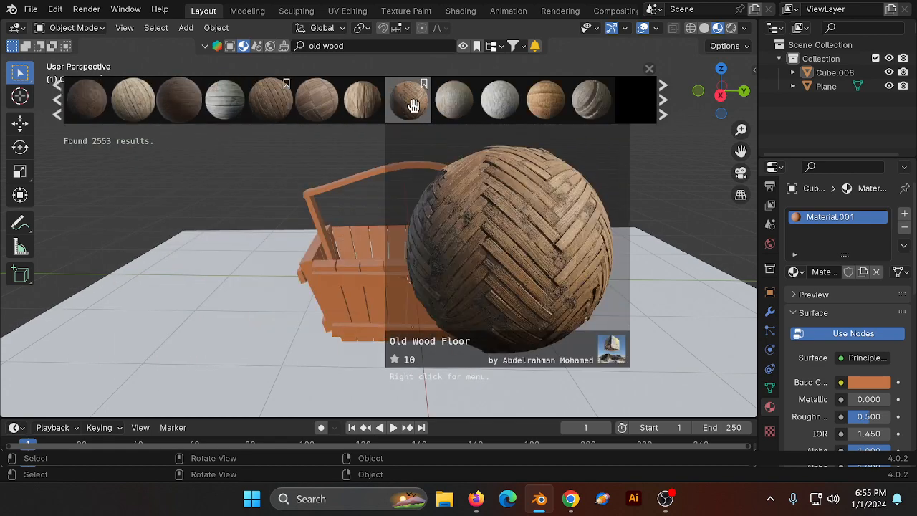
scroll(423, 108, down, 4)
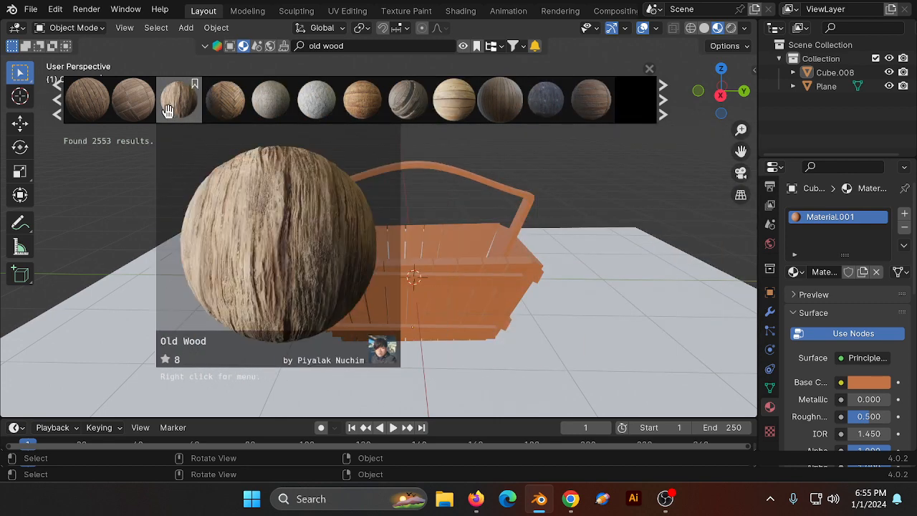
scroll(272, 107, down, 6)
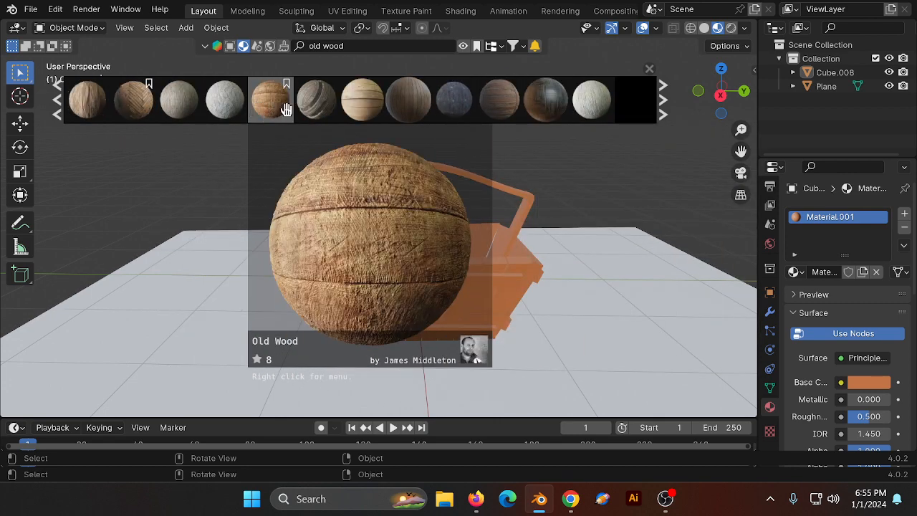
scroll(380, 111, down, 4)
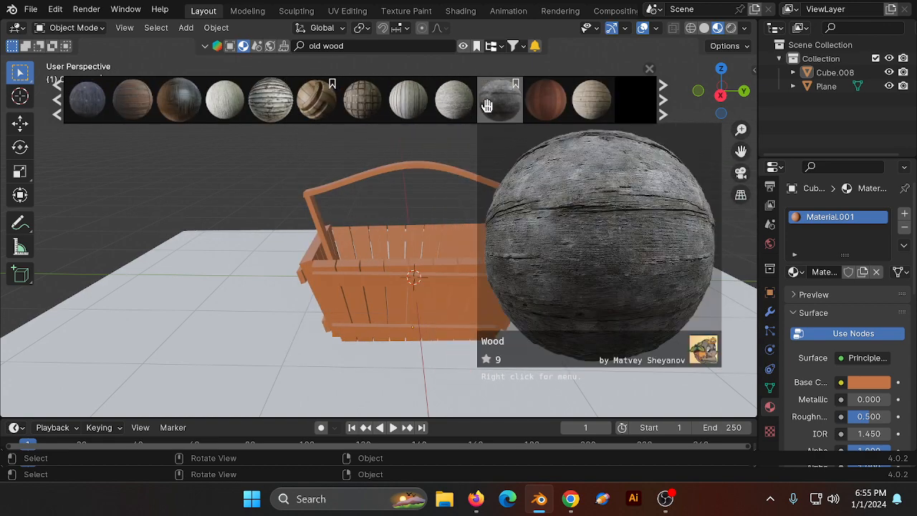
scroll(266, 106, down, 4)
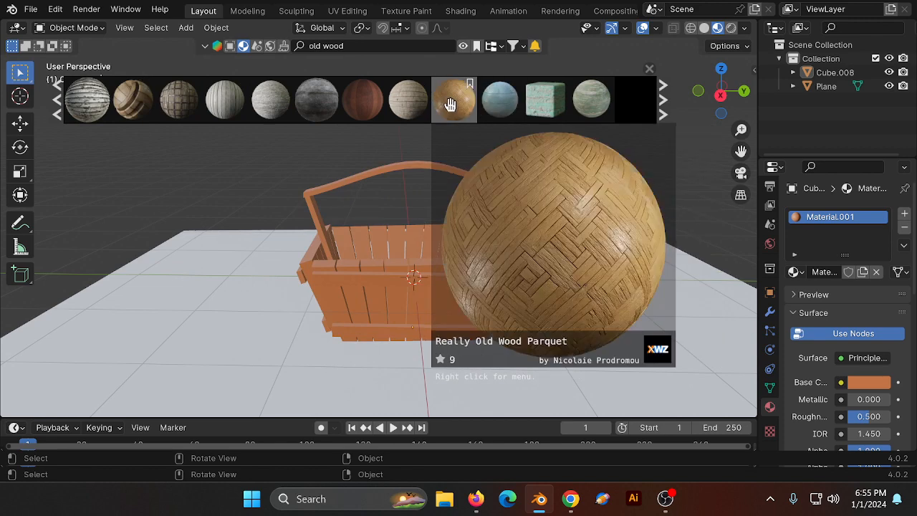
scroll(301, 106, up, 6)
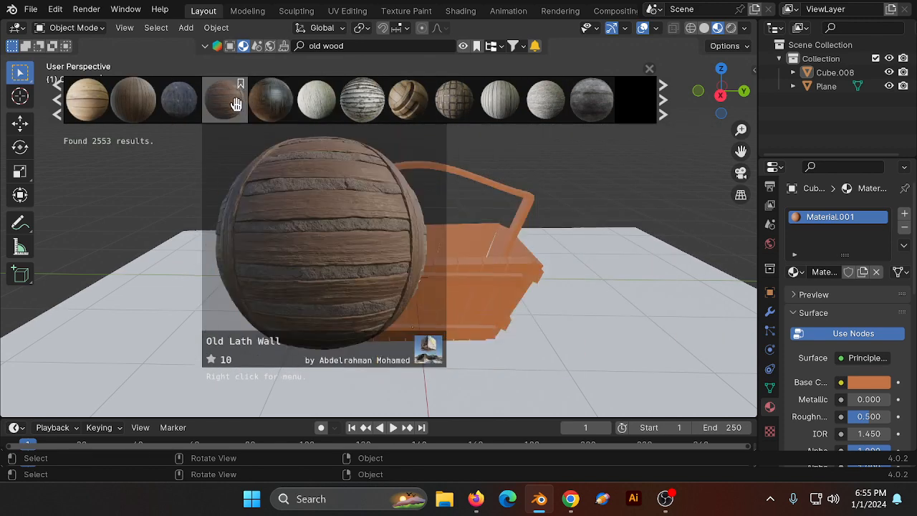
scroll(229, 104, up, 6)
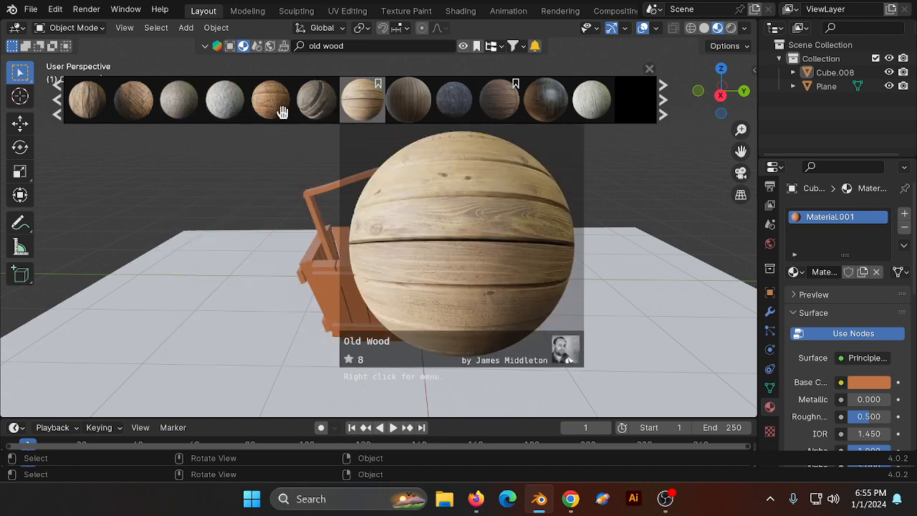
scroll(143, 106, up, 2)
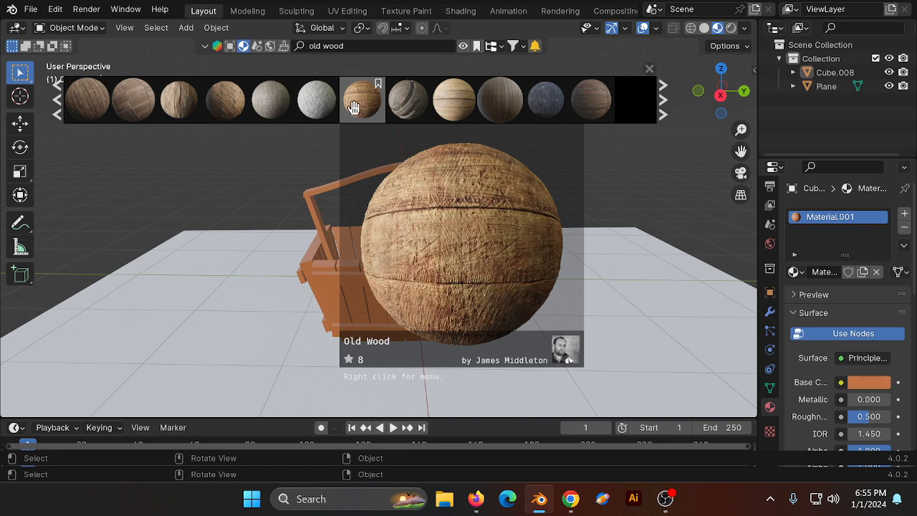
drag(361, 112, 424, 315)
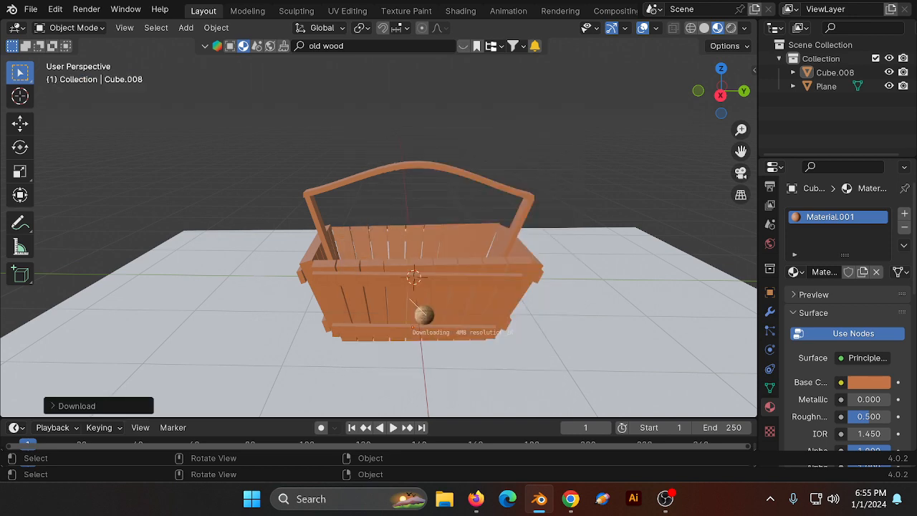
click(408, 291)
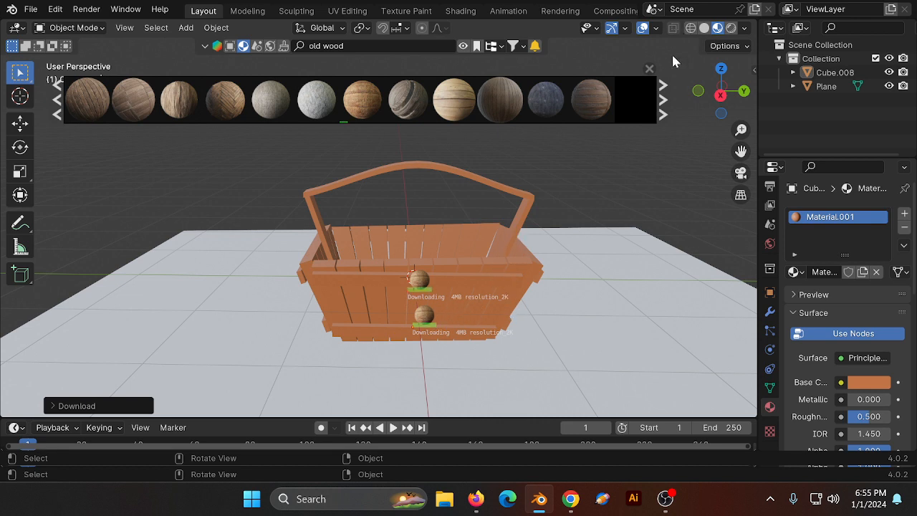
click(649, 68)
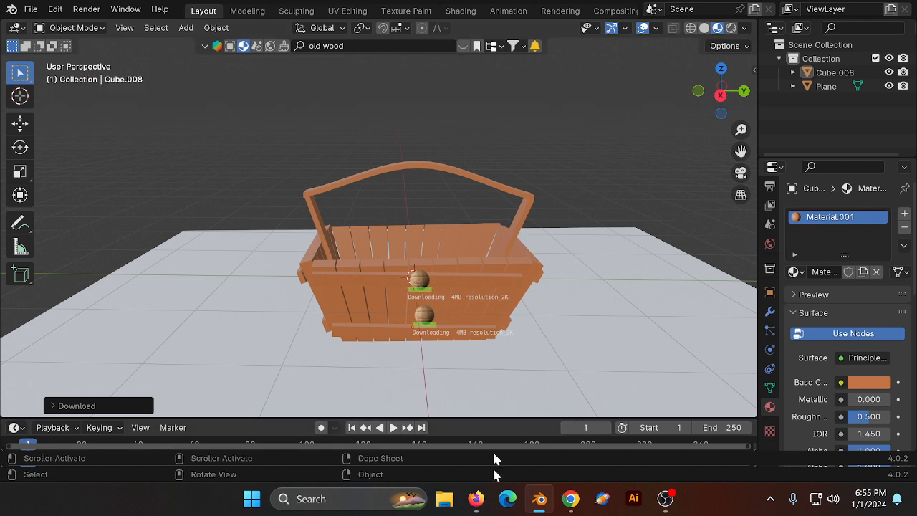
Step: Open the Blender preferences briefly and look at the BlenderKit asset search settings
click(57, 10)
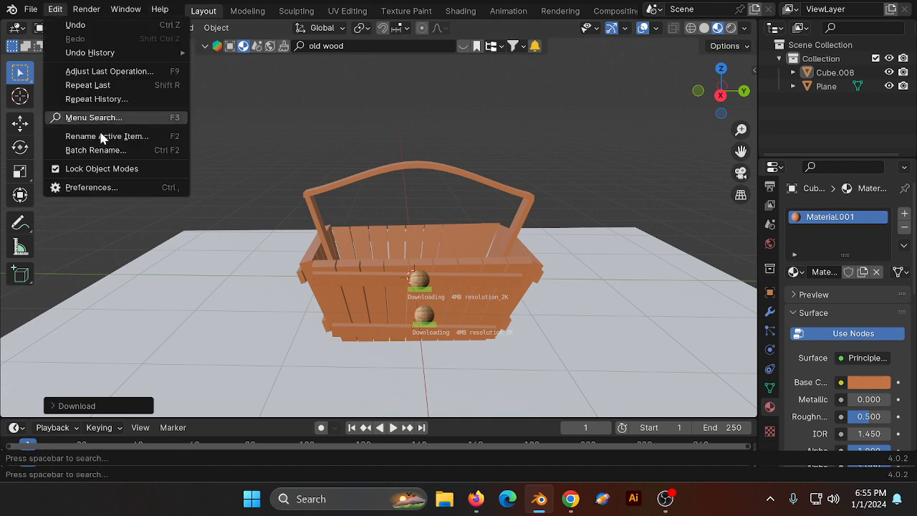
click(99, 186)
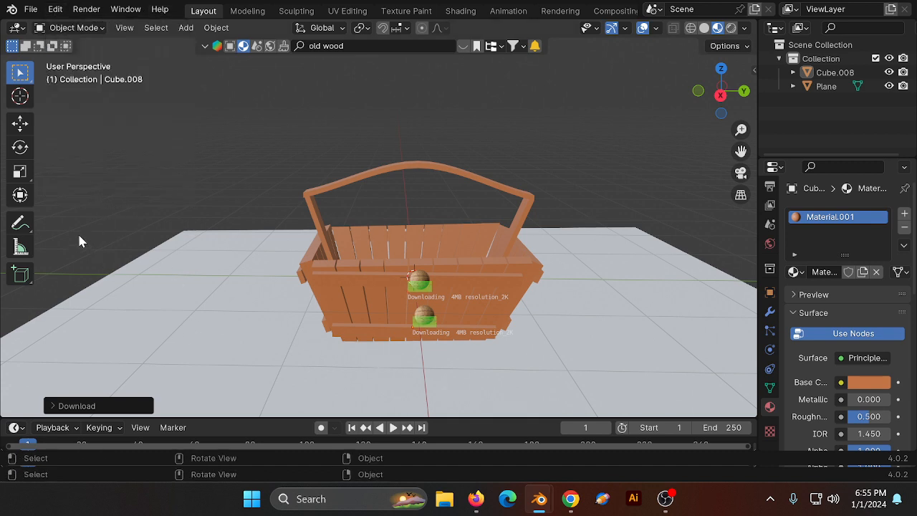
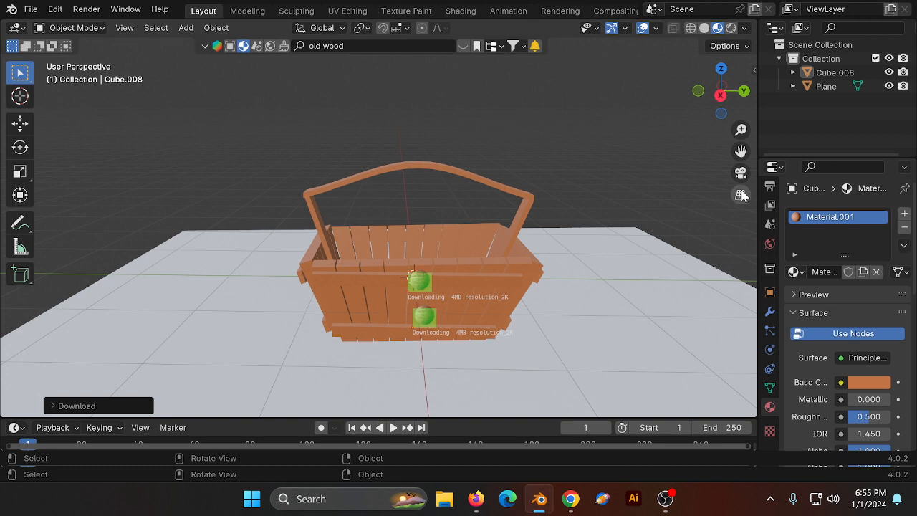
key(n)
click(749, 270)
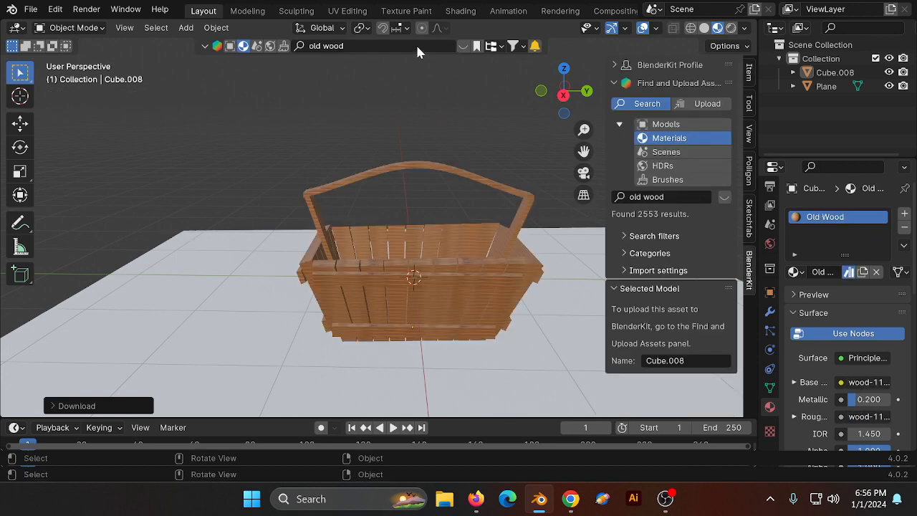
key(n)
Step: Examine the wood grain on the basket's slats up close in the right side view
scroll(492, 262, up, 4)
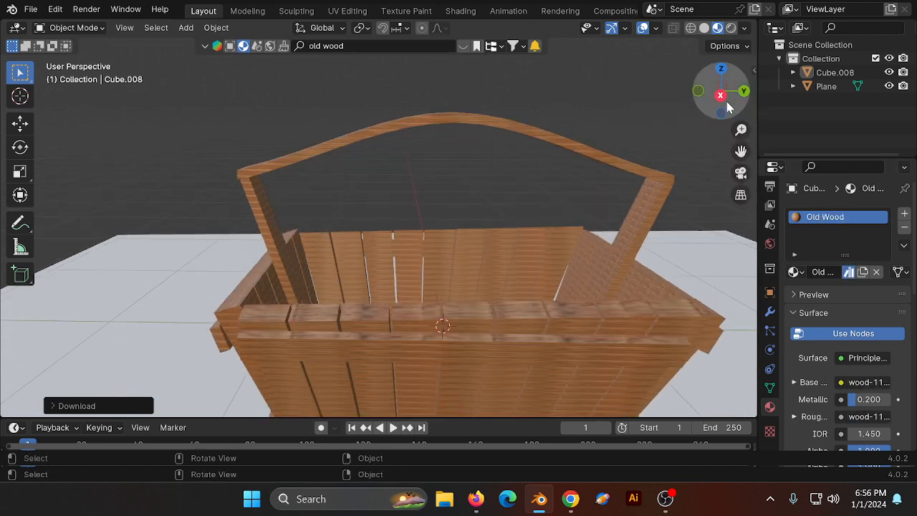
click(721, 94)
drag(740, 153, 711, 54)
scroll(667, 119, up, 4)
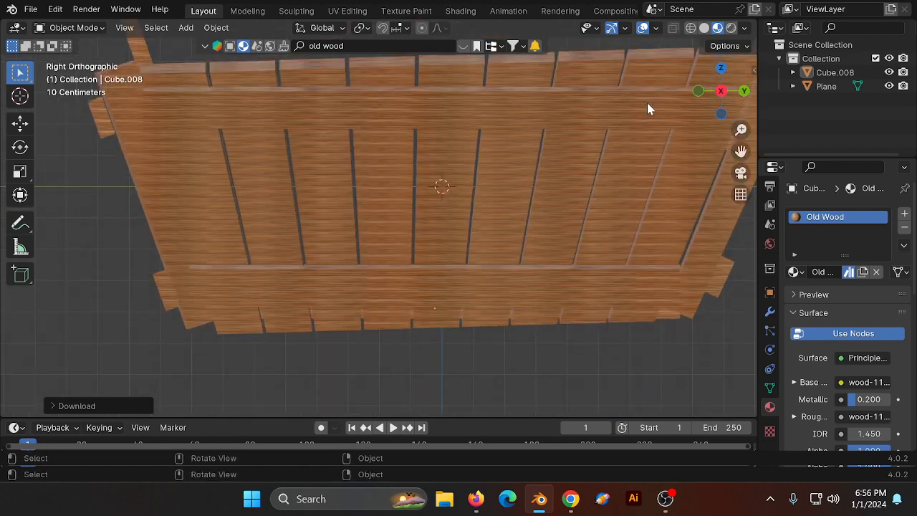
scroll(455, 197, up, 5)
scroll(430, 208, up, 2)
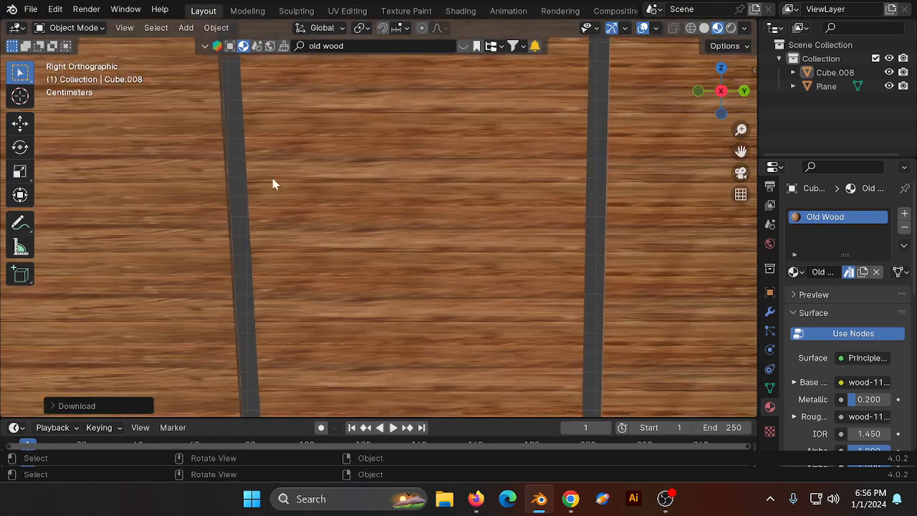
scroll(401, 188, down, 8)
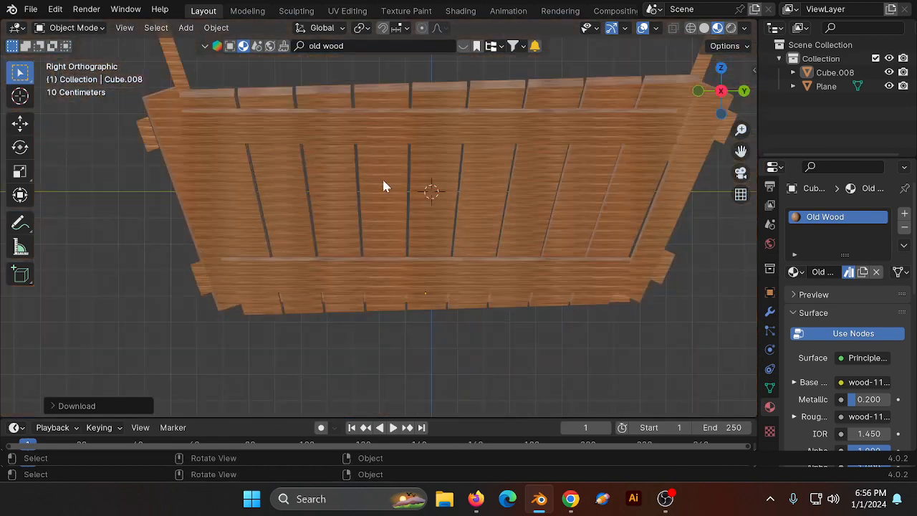
Step: Switch to the UV Editing workspace, isolate the basket in local view and display it with its material
click(347, 11)
scroll(593, 172, down, 3)
scroll(669, 170, up, 3)
key(KP_Divide)
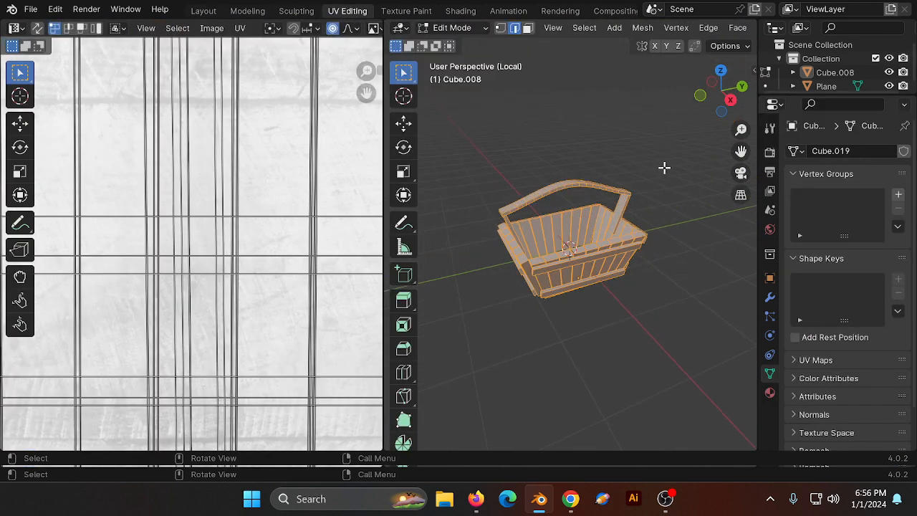
drag(739, 88, 671, 76)
key(z)
scroll(589, 236, down, 3)
scroll(404, 231, down, 2)
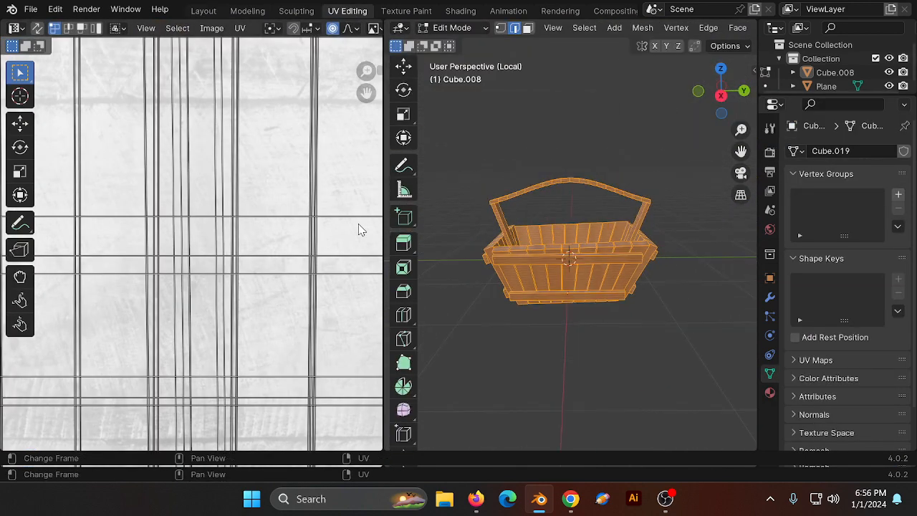
Step: Select all of the basket's UVs and unwrap the whole mesh with the standard Unwrap method
key(a)
scroll(493, 192, down, 5)
scroll(609, 151, up, 4)
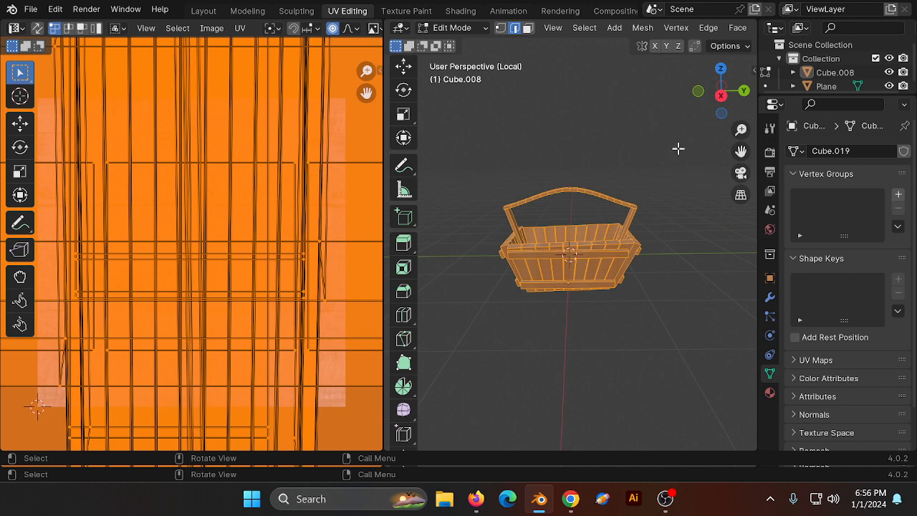
key(u)
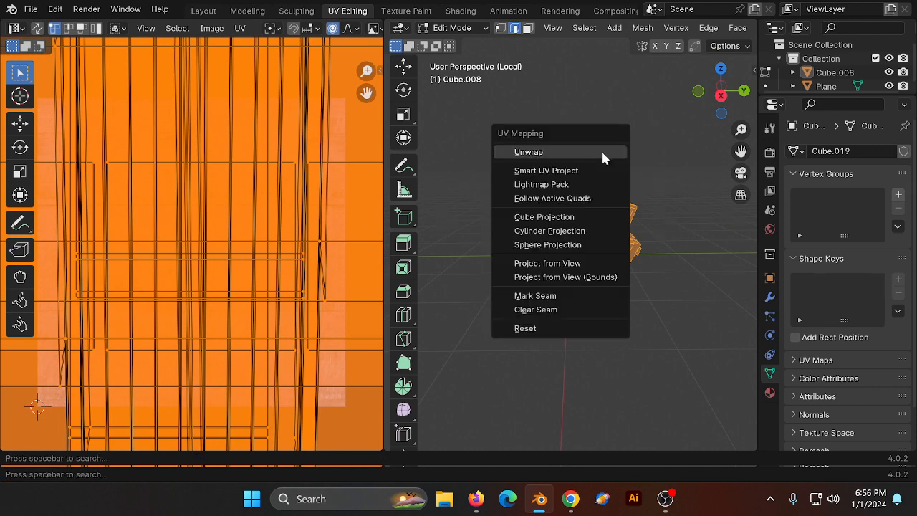
click(551, 159)
scroll(647, 211, up, 4)
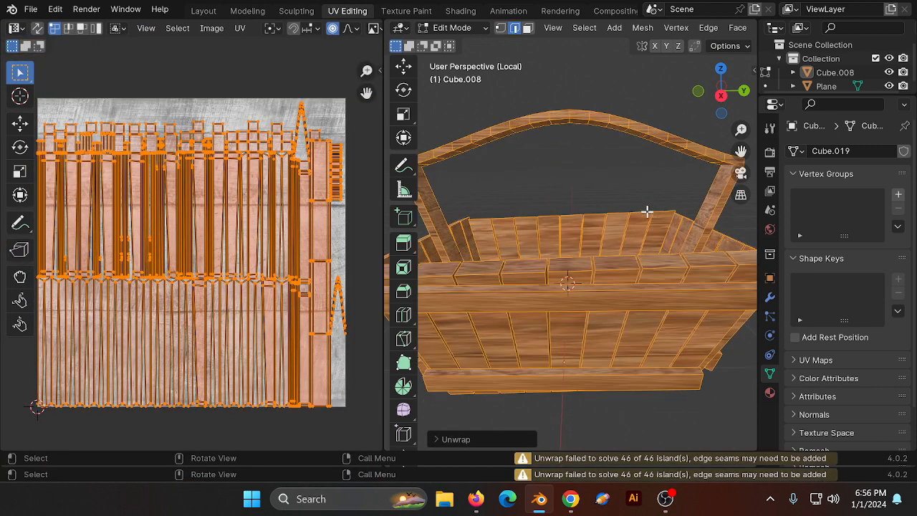
Step: Enlarge all the basket's UV islands well beyond the texture tile and scale them back down to adjust the wood grain
click(721, 86)
scroll(215, 250, down, 3)
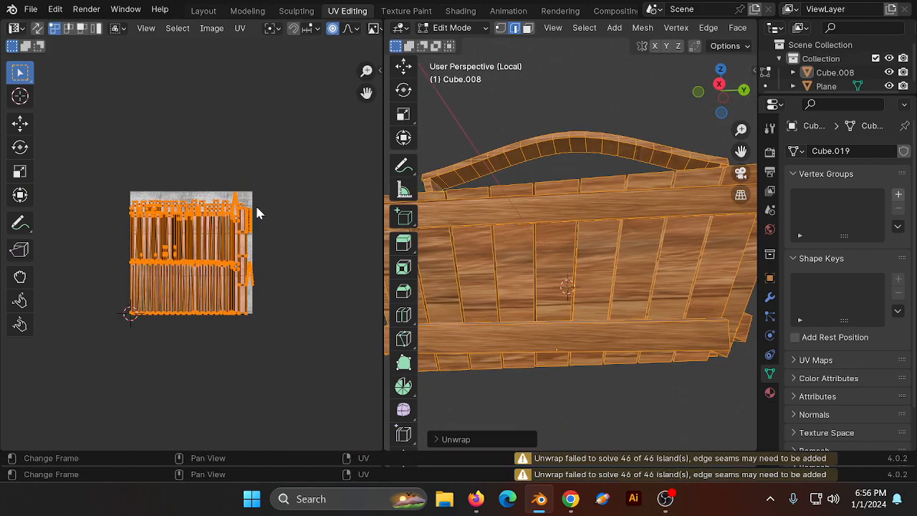
key(s)
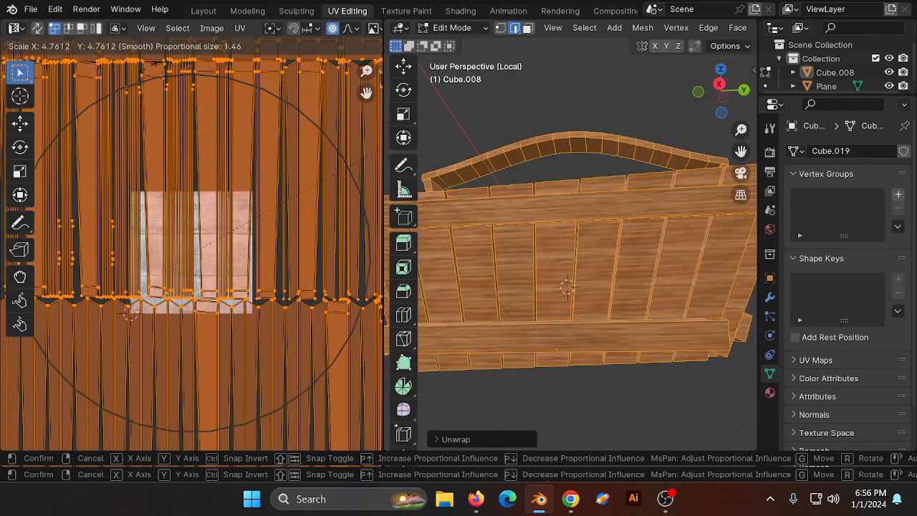
click(182, 131)
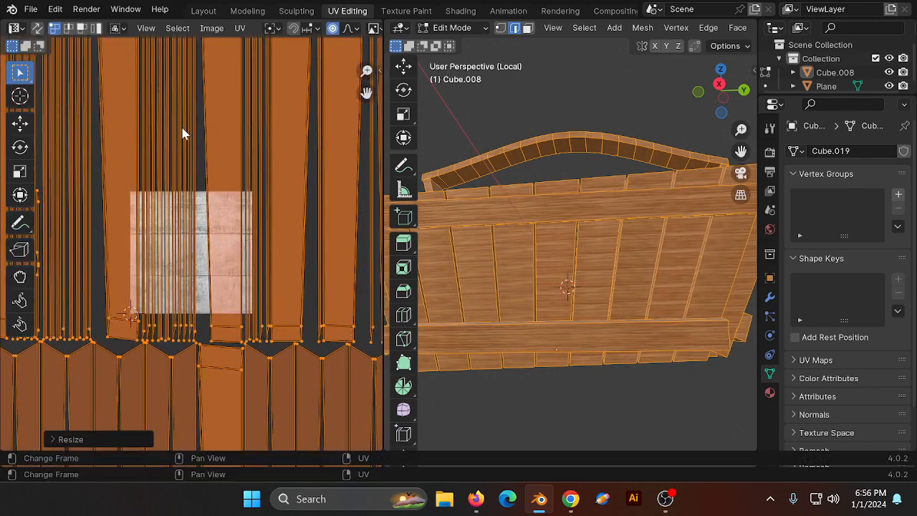
key(s)
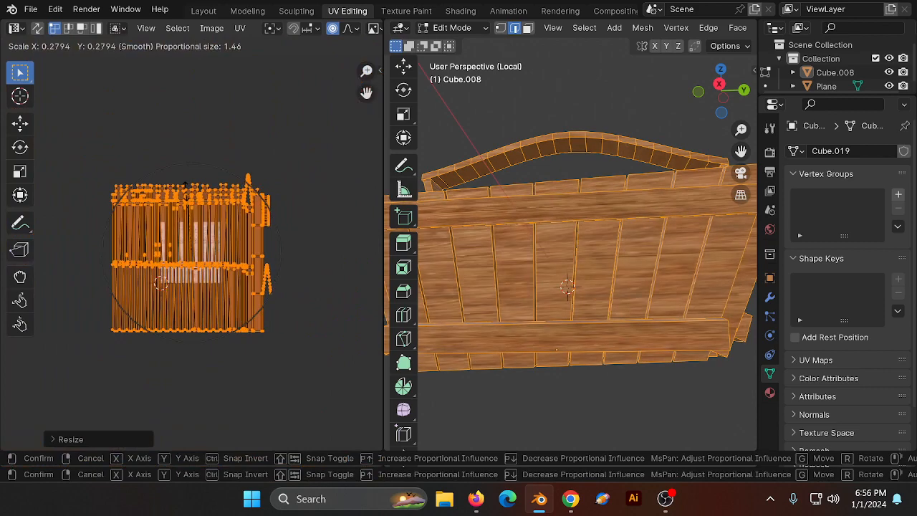
click(174, 183)
Step: Return to the Layout workspace and inspect the wood texture on the basket in perspective and right side views
click(206, 10)
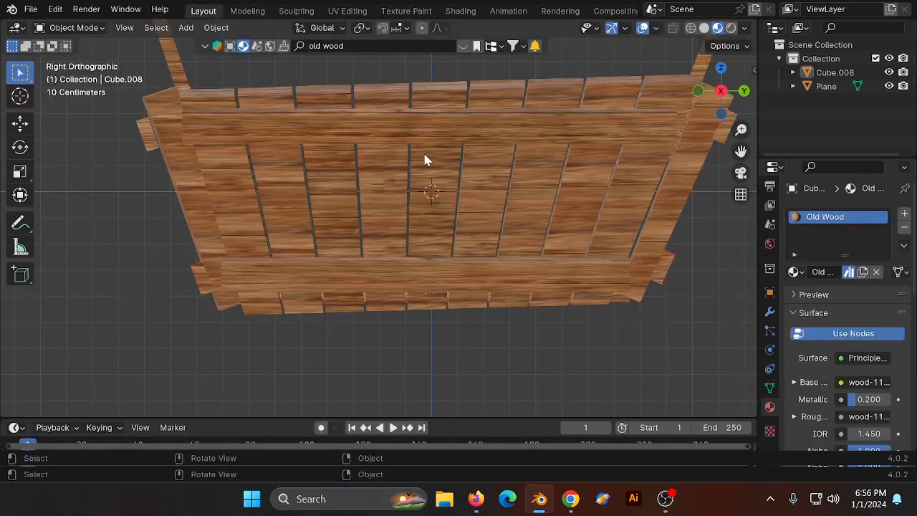
scroll(423, 152, down, 3)
drag(714, 98, 462, 145)
scroll(462, 146, up, 3)
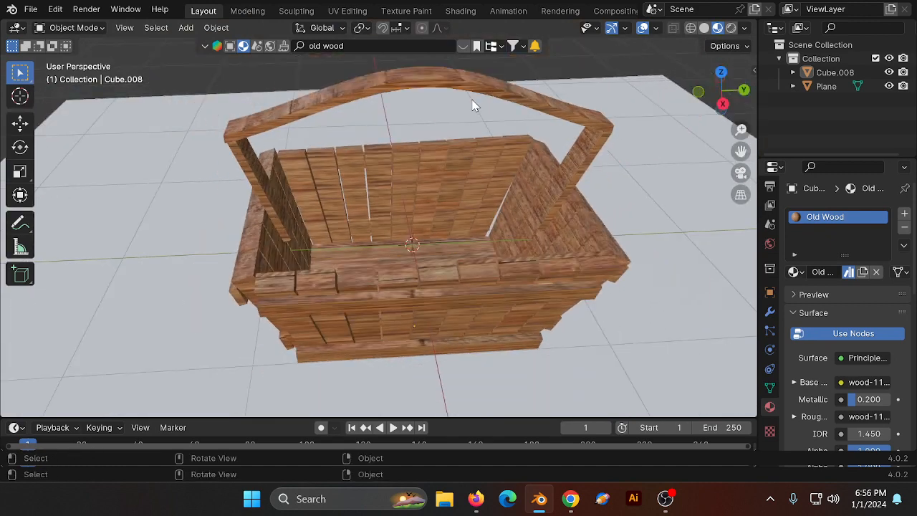
scroll(400, 87, down, 5)
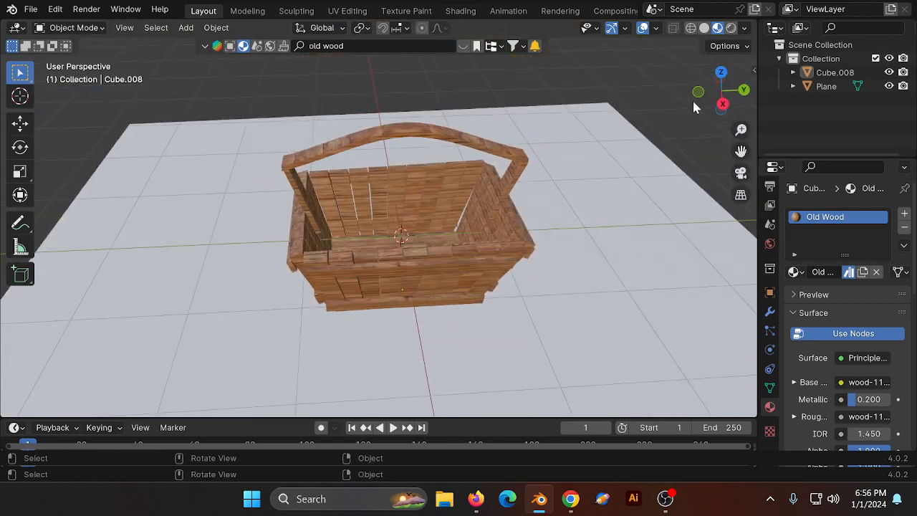
click(723, 105)
scroll(522, 146, up, 2)
scroll(335, 146, down, 3)
scroll(681, 115, up, 2)
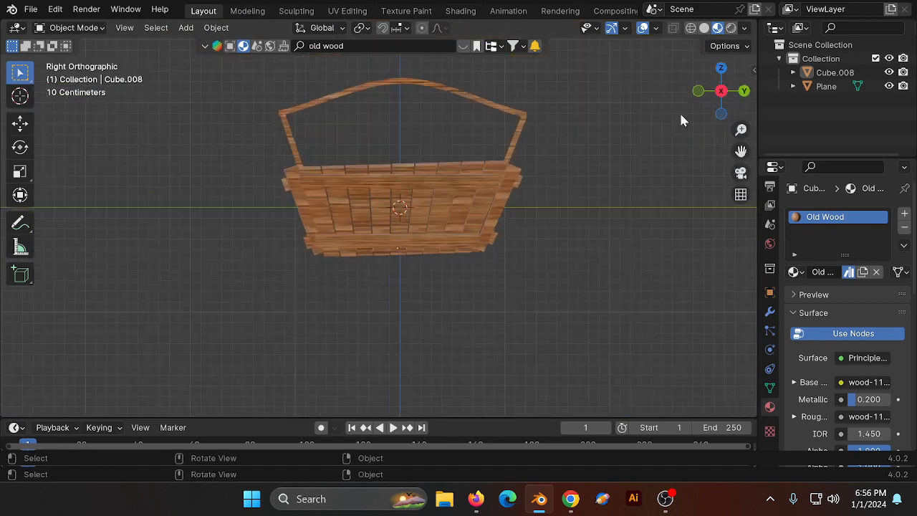
Step: Search the model assets for "apples" and place the plain red apple model inside the basket
middle_drag(681, 120, 329, 84)
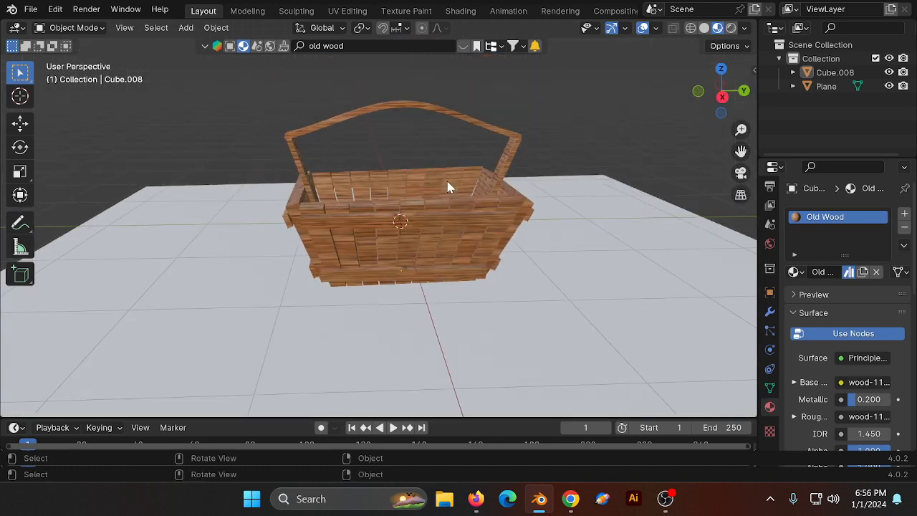
drag(721, 97, 732, 98)
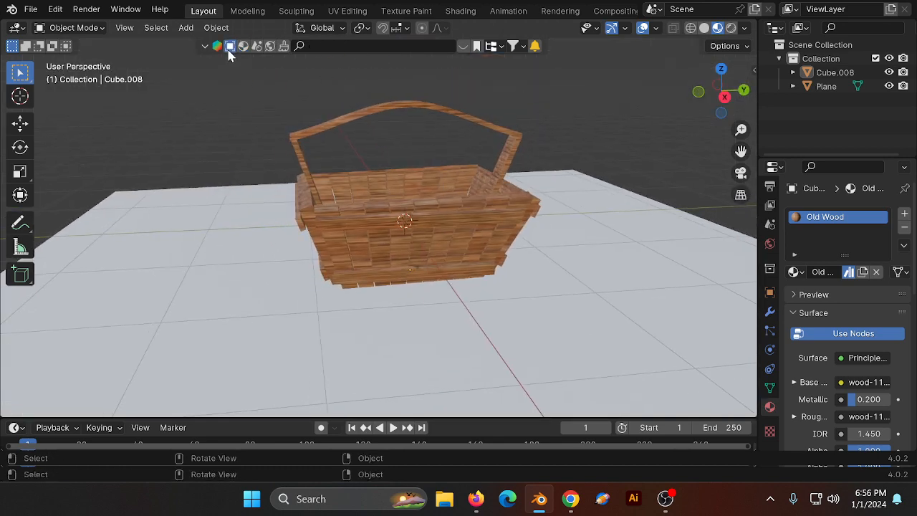
click(372, 45)
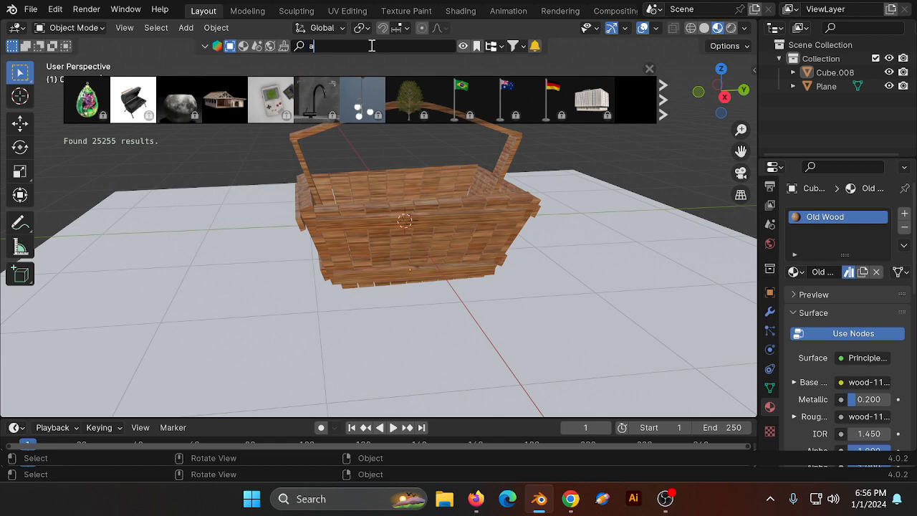
key(Return)
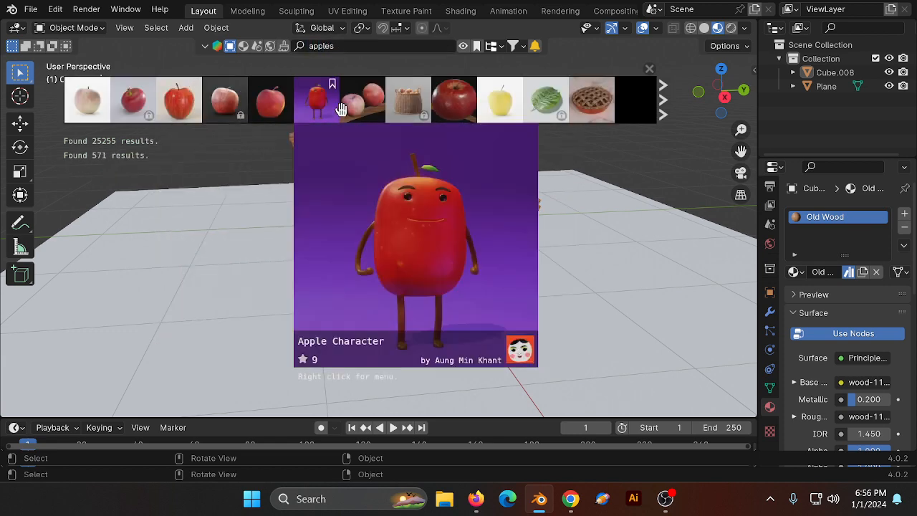
mouse_move(235, 109)
mouse_move(169, 115)
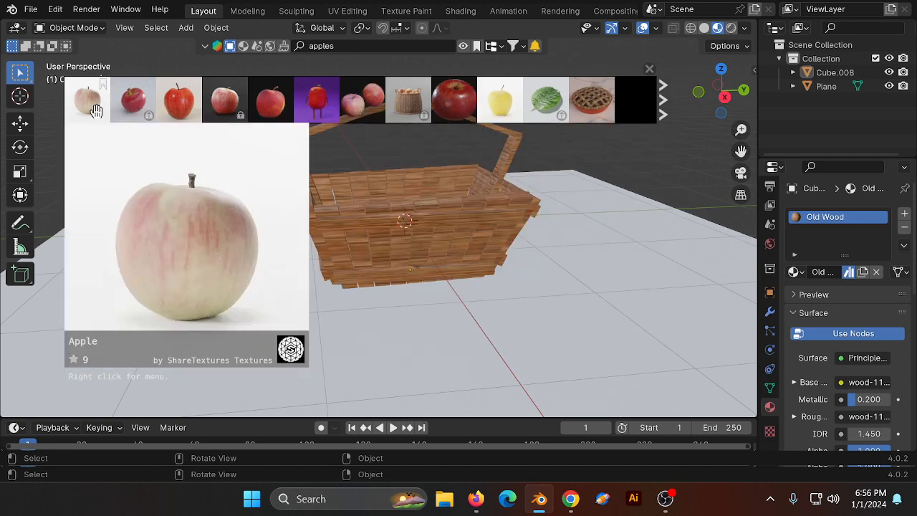
mouse_move(169, 113)
mouse_down()
mouse_move(293, 190)
mouse_move(420, 246)
mouse_move(390, 197)
mouse_up()
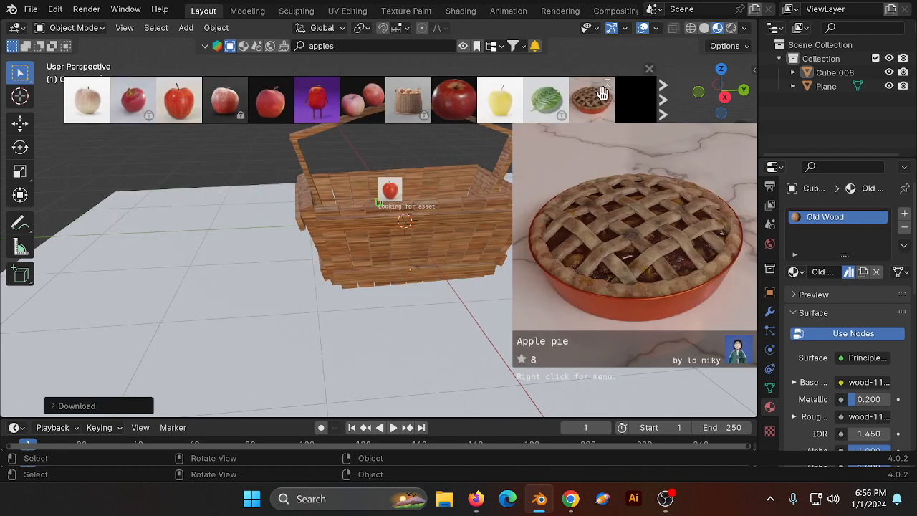
Step: Close the asset results and enlarge the downloaded apple until it is clearly visible inside the basket
click(649, 69)
scroll(717, 103, up, 3)
mouse_move(730, 102)
mouse_down()
mouse_move(753, 122)
mouse_move(706, 129)
mouse_up()
scroll(407, 203, up, 3)
scroll(394, 176, down, 2)
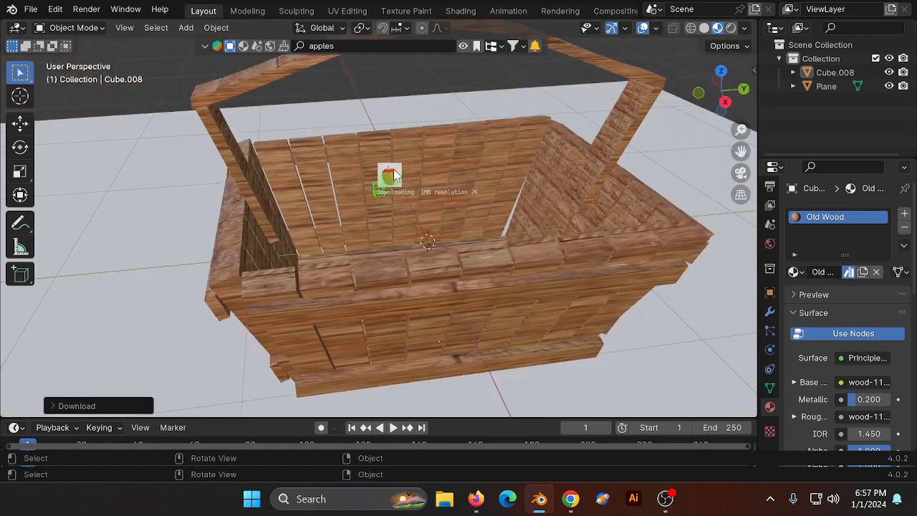
scroll(392, 180, up, 2)
scroll(391, 180, down, 2)
scroll(387, 179, up, 2)
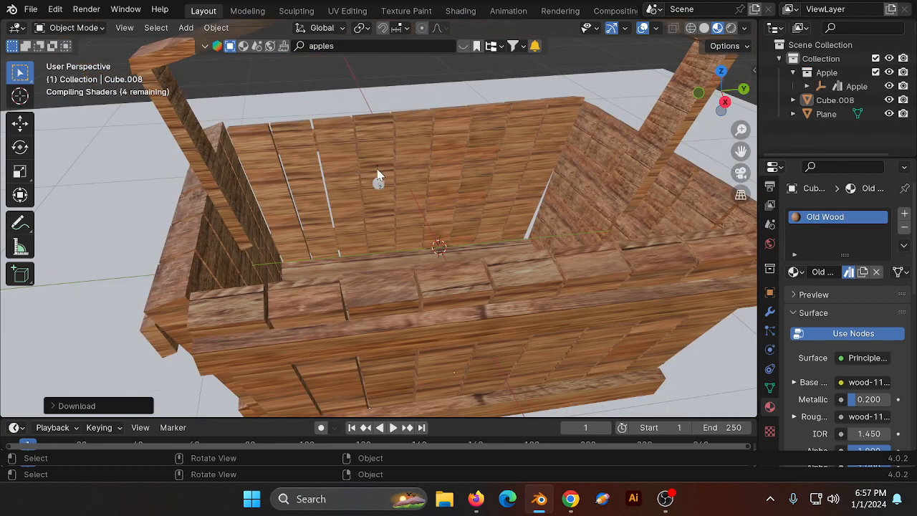
key(s)
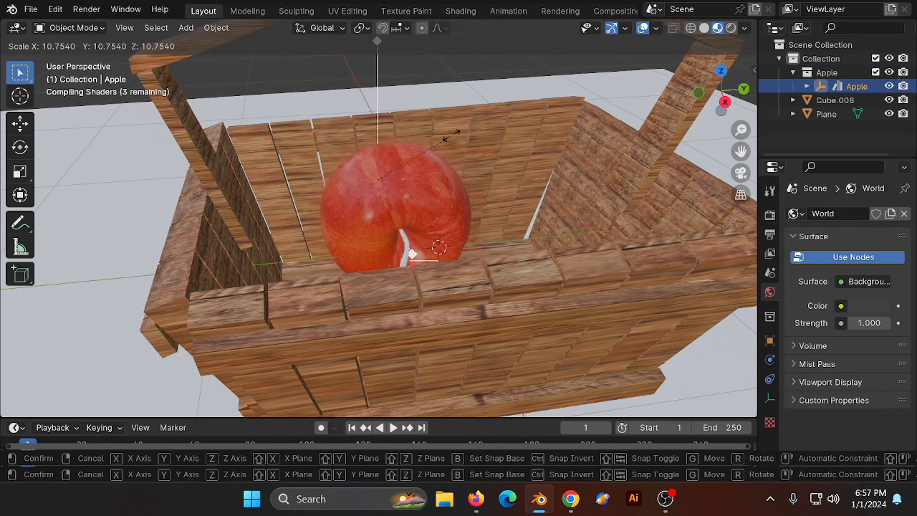
click(438, 144)
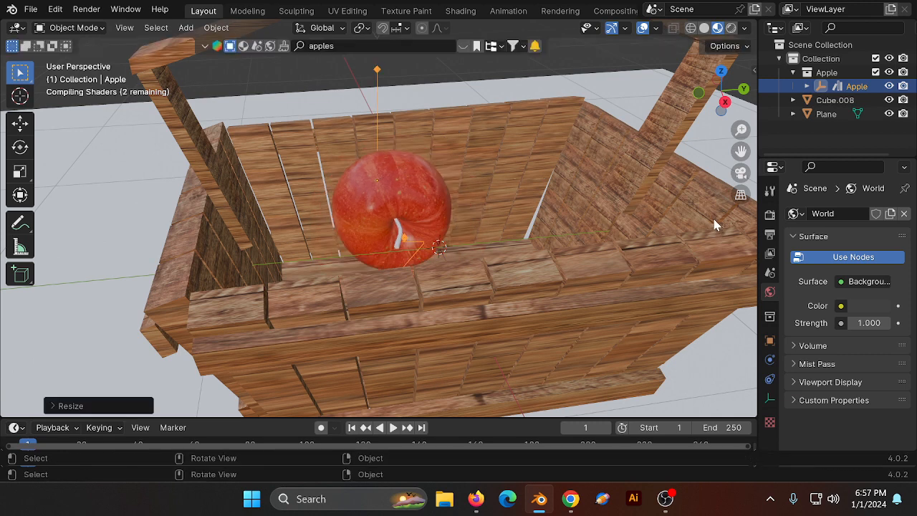
Step: Rotate the apple in front view so its stem points up, and scale it down slightly
click(701, 94)
key(r)
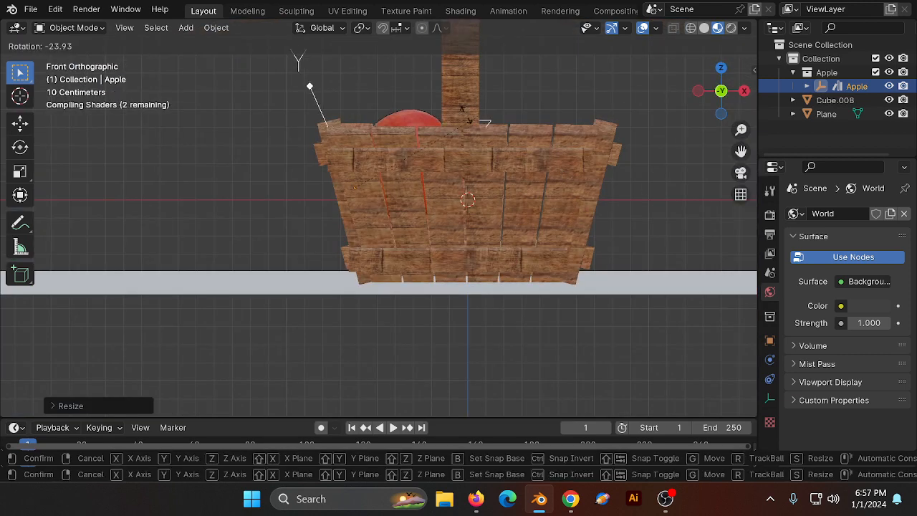
click(372, 110)
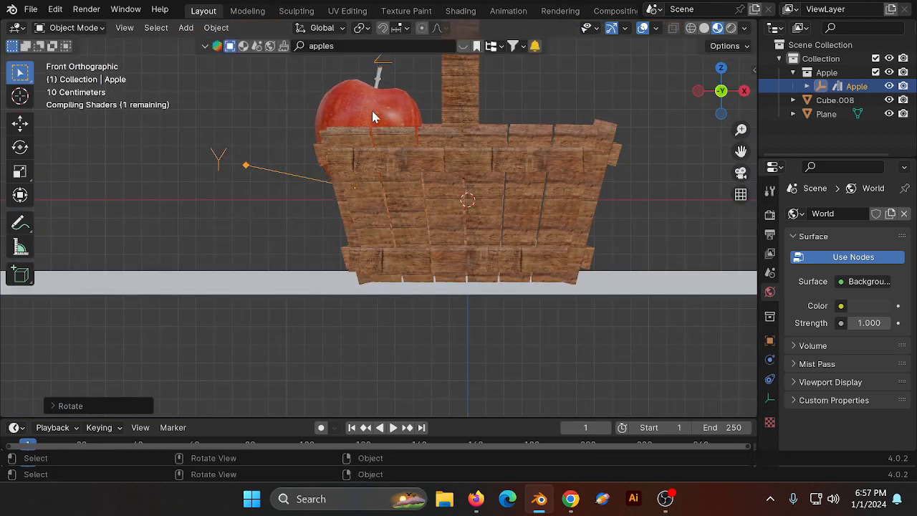
key(s)
click(389, 105)
Step: Move the apple down onto the basket floor near one end wall, positioning it in right wireframe view
click(699, 92)
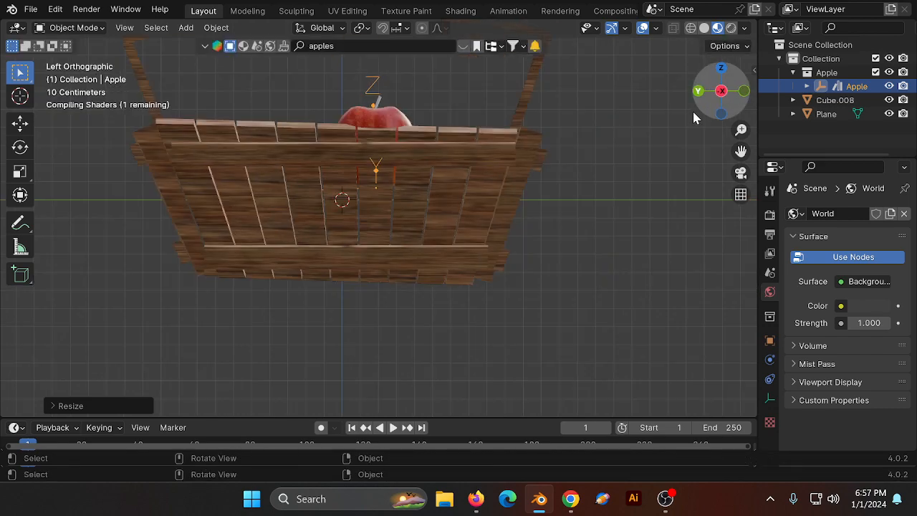
drag(699, 104, 423, 114)
key(g)
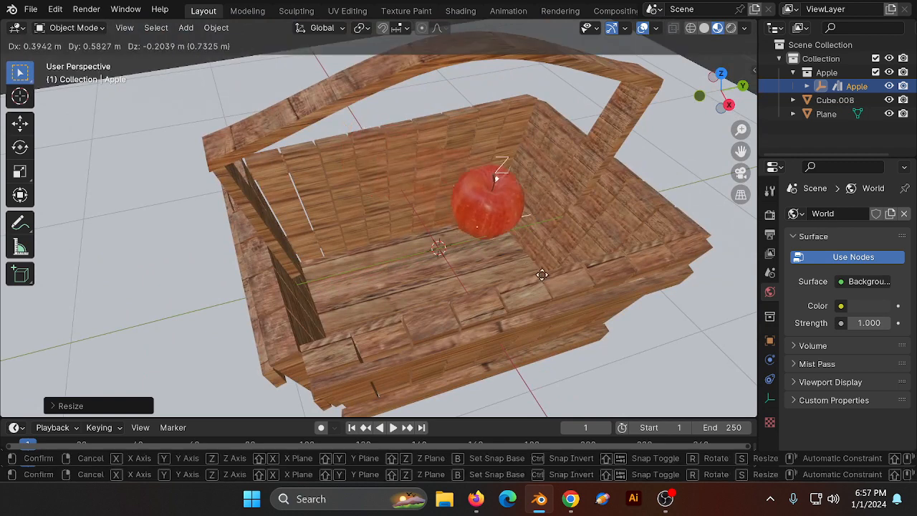
click(530, 295)
click(728, 104)
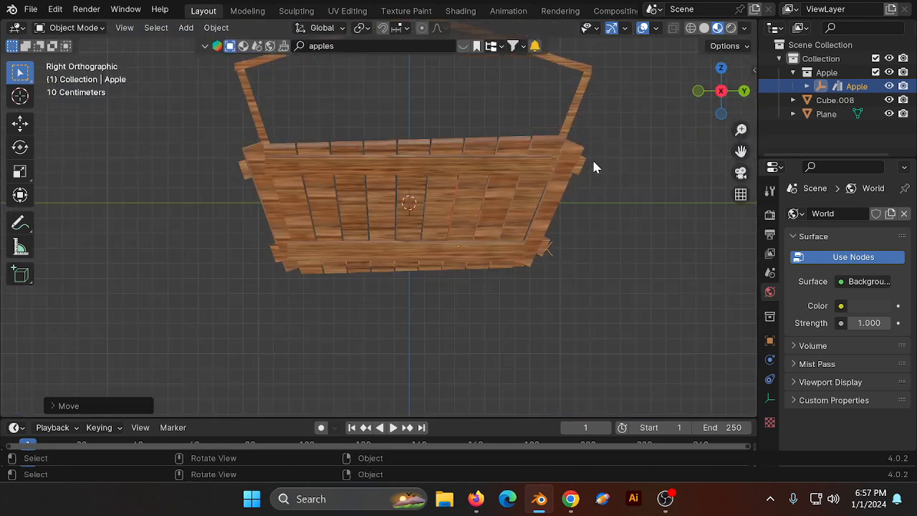
key(shift+z)
scroll(497, 189, up, 2)
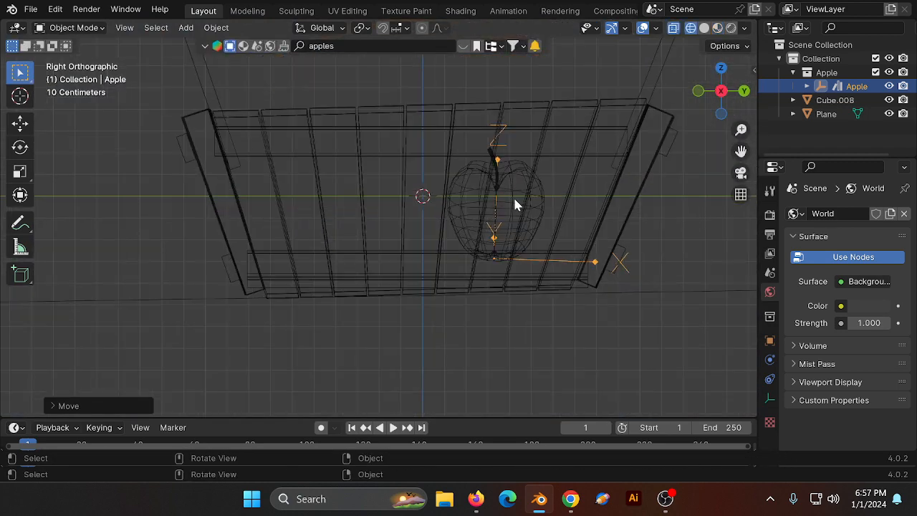
key(g)
click(561, 230)
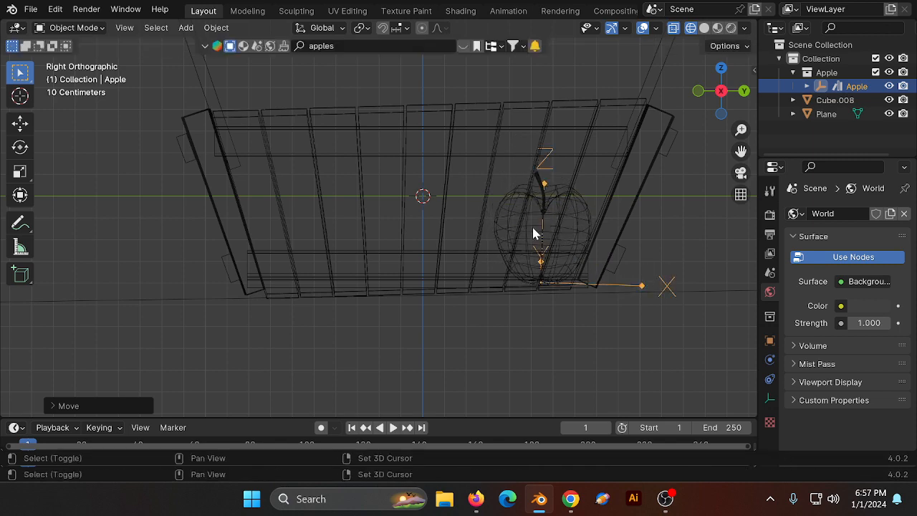
Step: Select the apple's body and stem together and duplicate them three times in a row along the basket
key(shift+d)
click(466, 229)
click(547, 215)
click(538, 212)
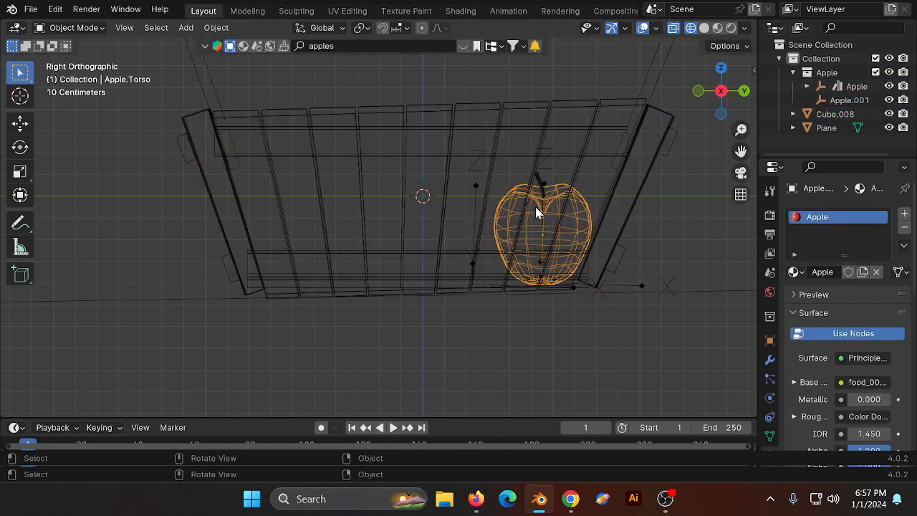
shift+click(538, 183)
key(shift+d)
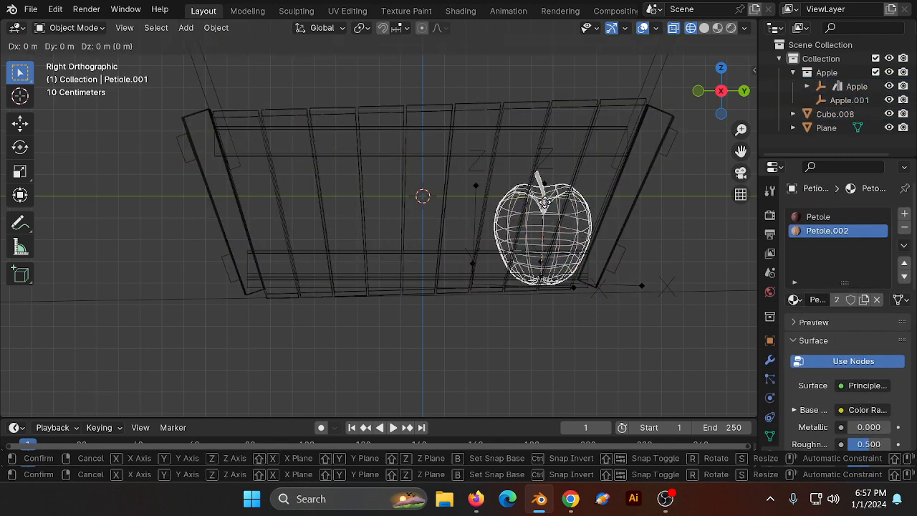
click(433, 213)
key(shift+d)
click(322, 207)
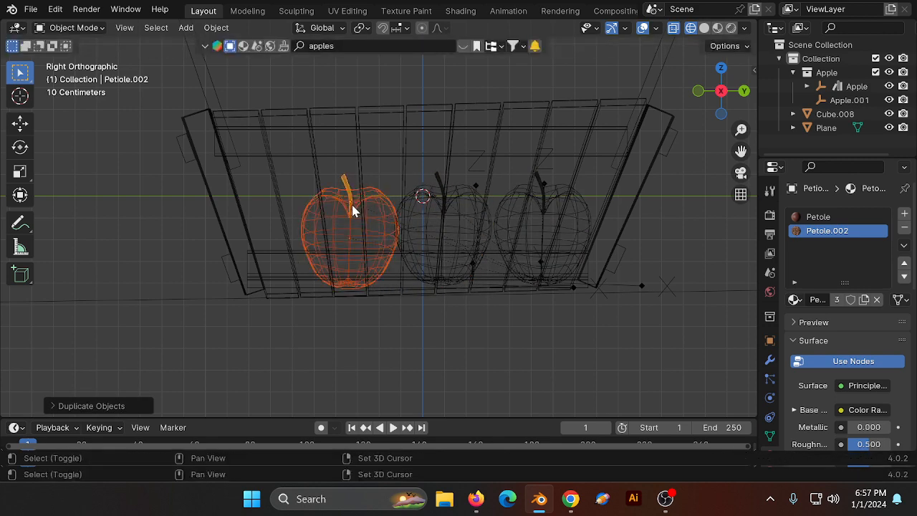
key(shift+d)
click(258, 205)
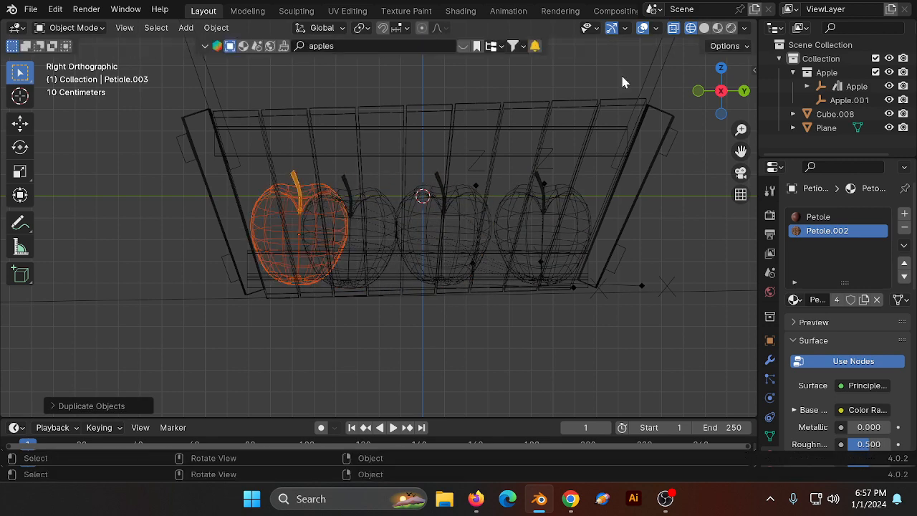
Step: In top view, move the last apple copy beside the row and duplicate it twice along that side of the basket
click(721, 68)
key(g)
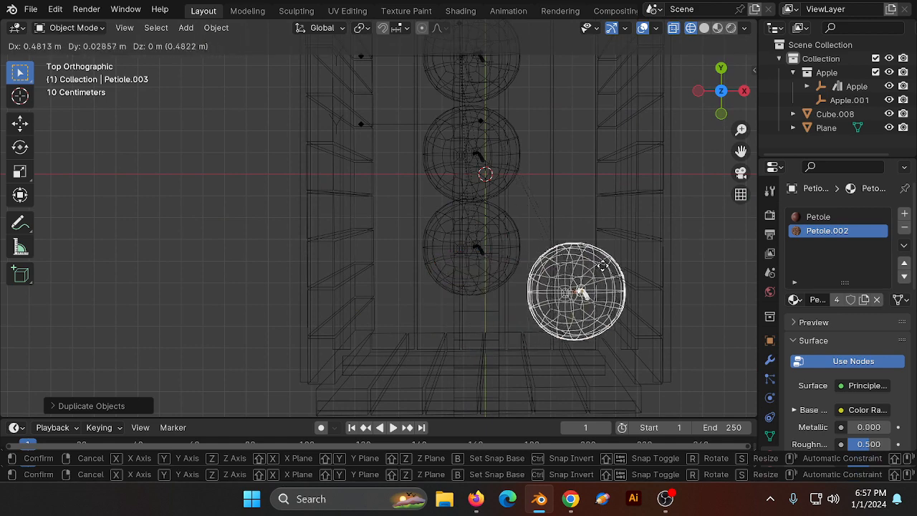
click(579, 265)
key(shift+d)
click(584, 154)
key(shift+d)
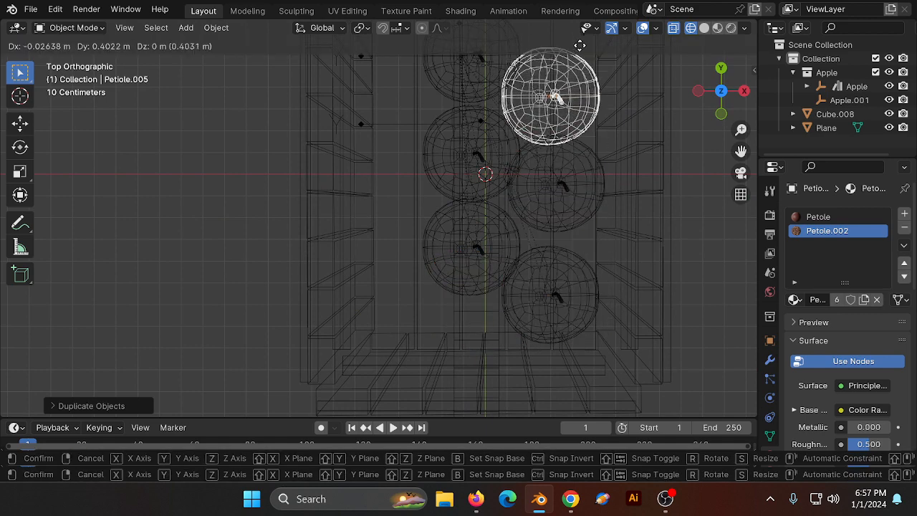
click(563, 61)
Step: Duplicate three more apples along the opposite side of the basket and one into the gap at the end
key(shift+d)
click(403, 63)
key(shift+d)
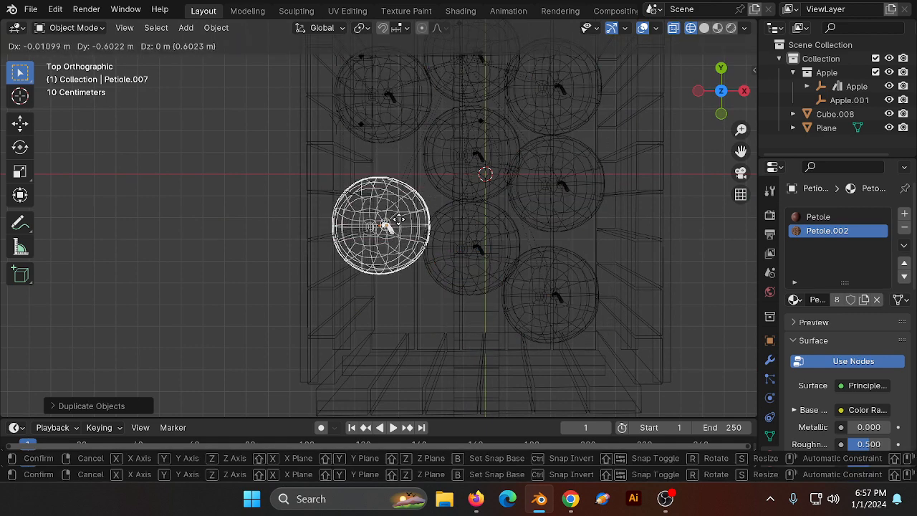
click(403, 199)
key(shift+d)
click(406, 306)
key(shift+d)
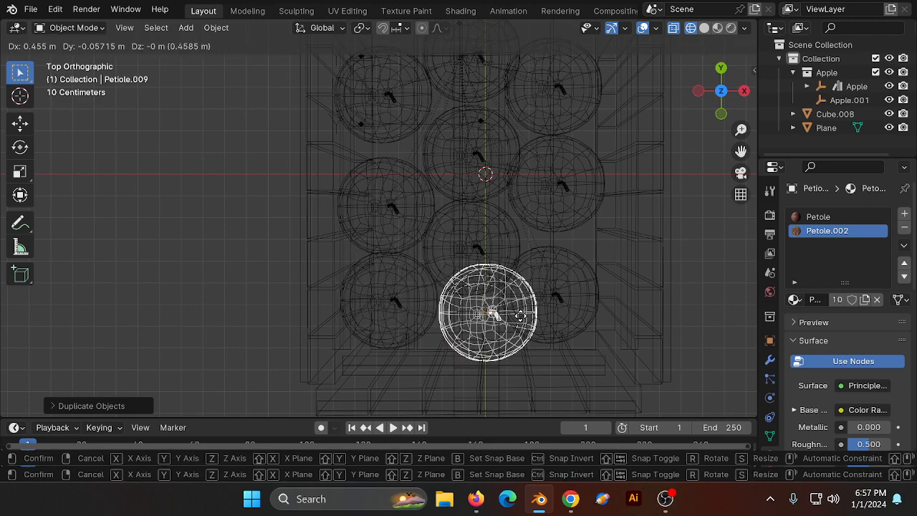
click(494, 311)
click(688, 92)
key(ctrl+z)
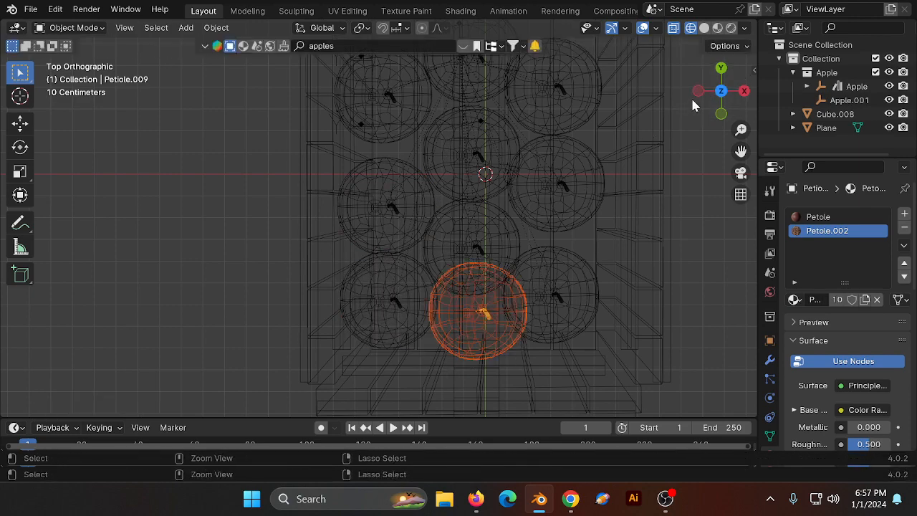
drag(719, 92, 563, 191)
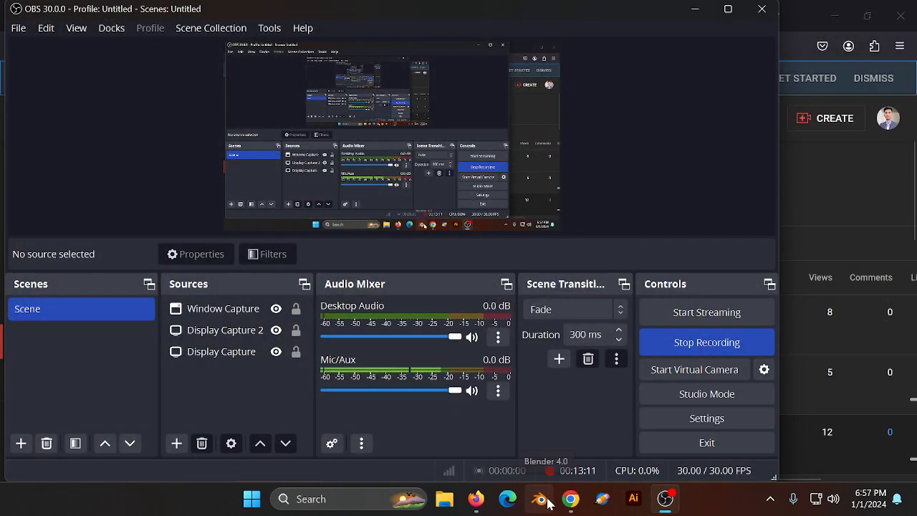
Step: Relaunch Blender, dismiss the splash screen and recover the wooden basket scene
click(548, 504)
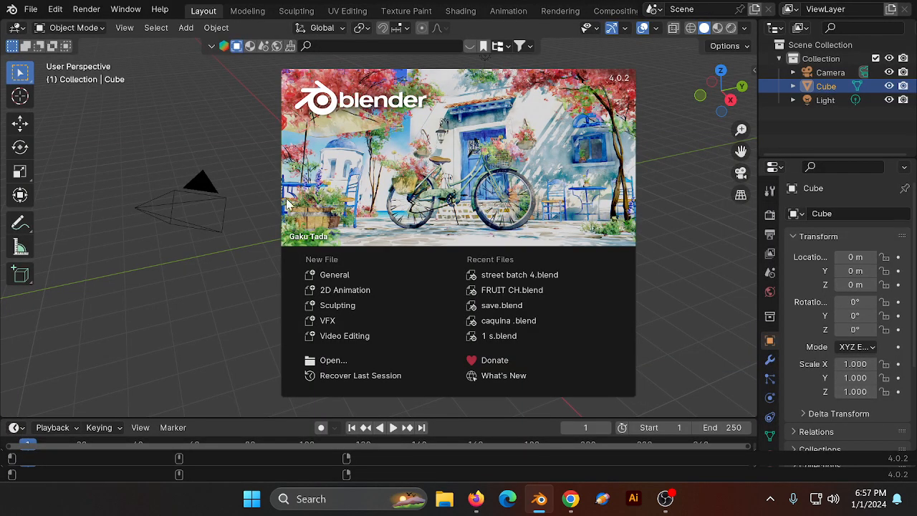
click(160, 101)
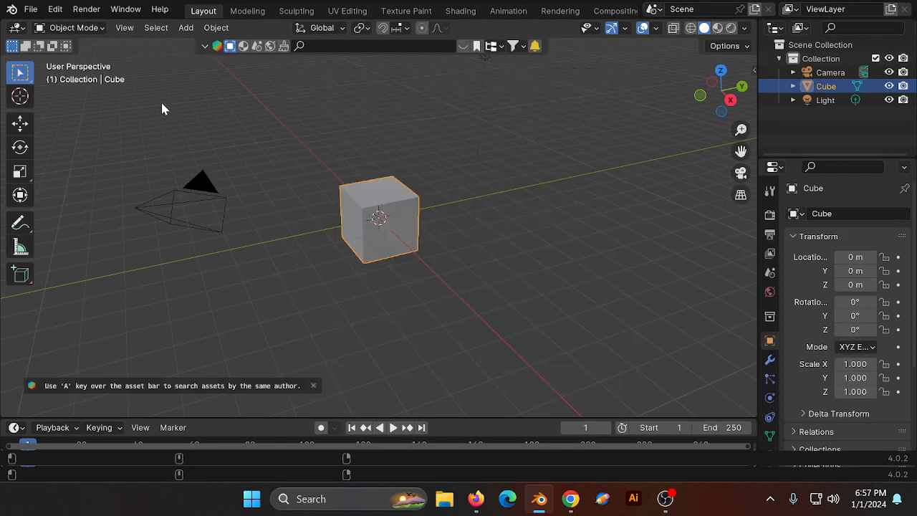
click(29, 9)
mouse_move(112, 82)
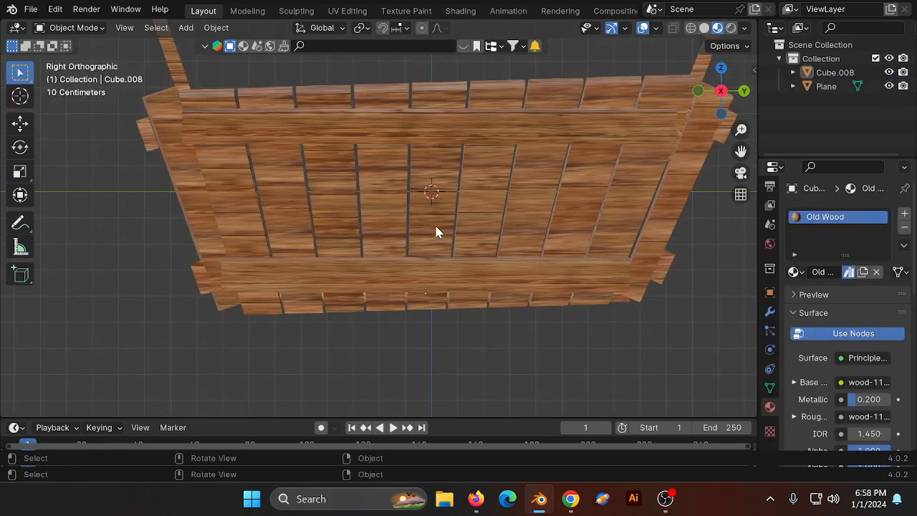
Step: Search the model assets for "apple" and place the red apple model on the basket floor
scroll(436, 227, down, 4)
drag(709, 104, 616, 168)
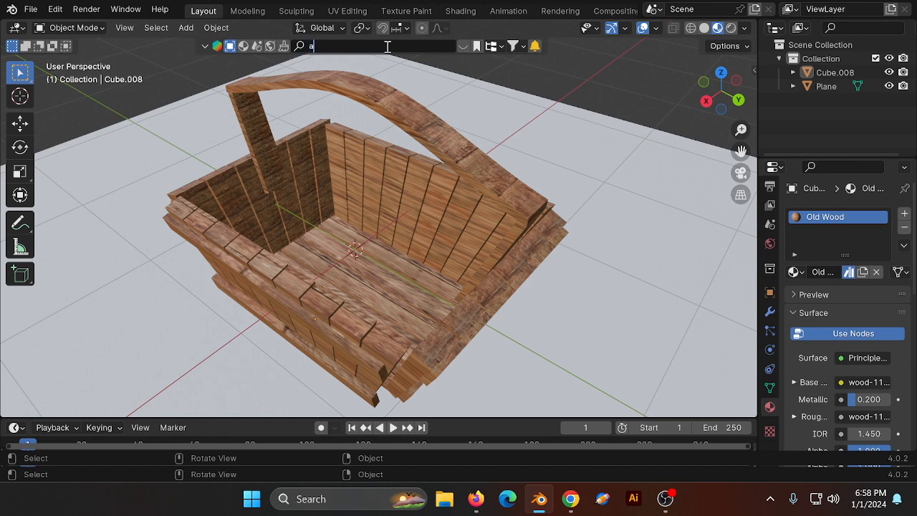
key(Return)
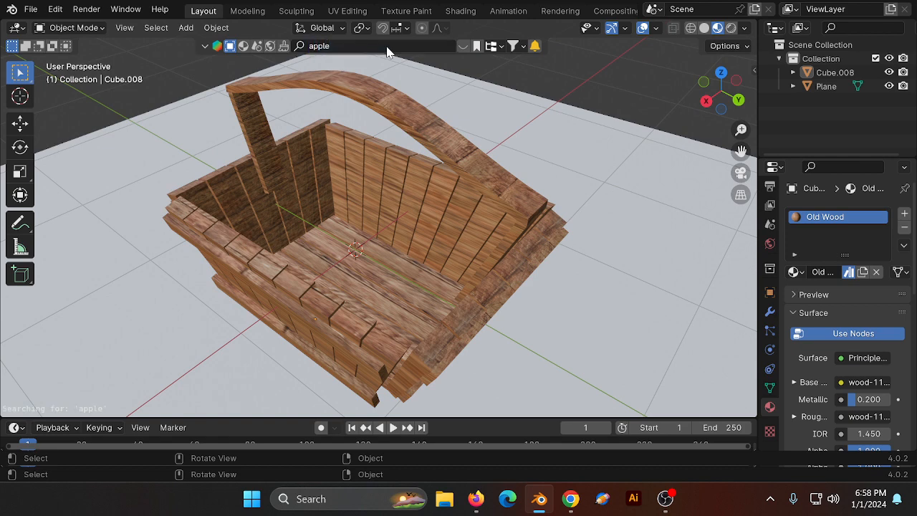
drag(266, 98, 380, 256)
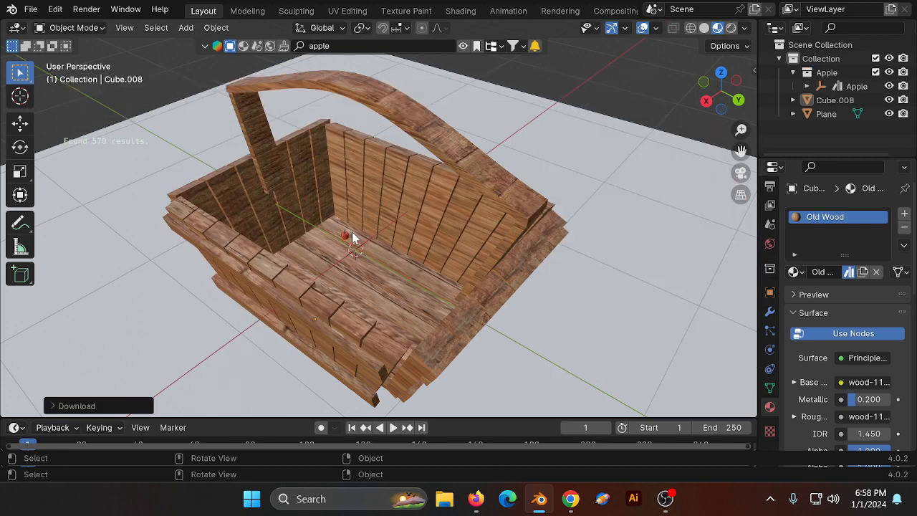
Step: Try to enlarge the apple's body on its own, and undo the scaling
click(346, 236)
key(s)
click(368, 210)
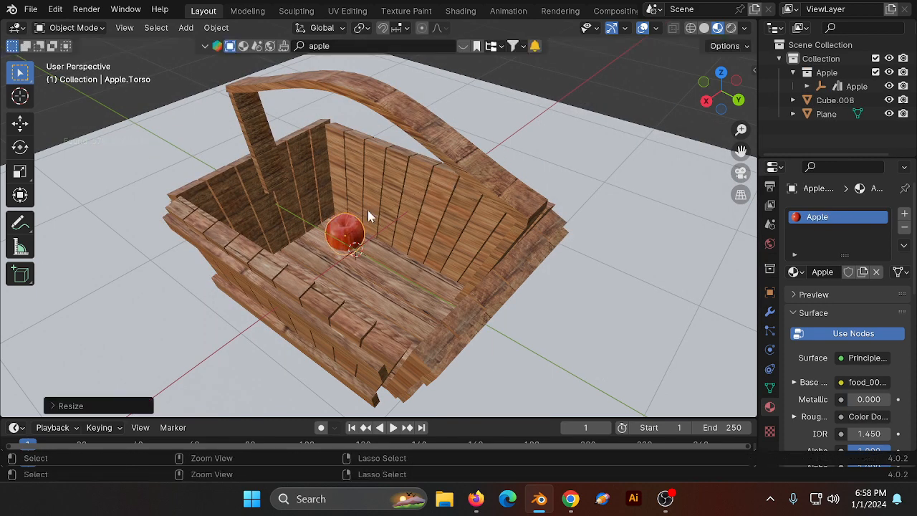
key(ctrl+z)
Step: Select the whole apple through its parent empty and scale it up on the basket floor
scroll(356, 238, up, 5)
click(317, 260)
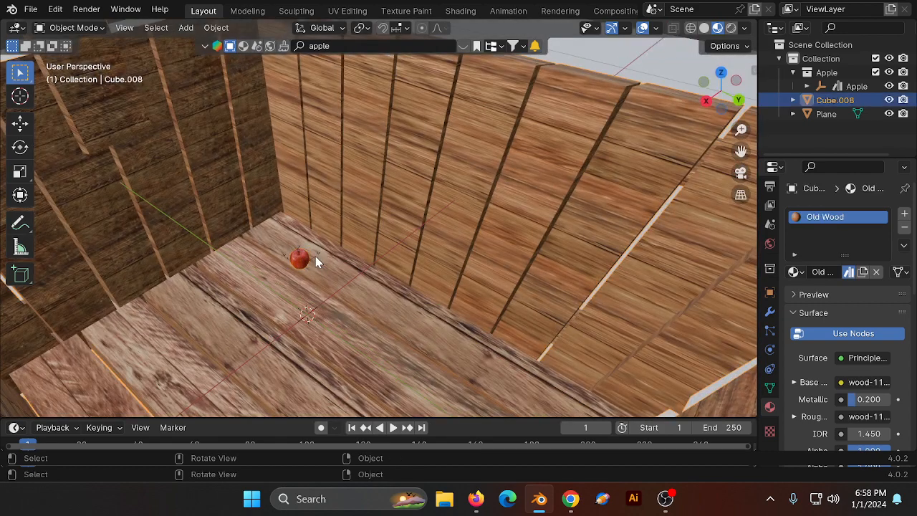
click(299, 258)
key(s)
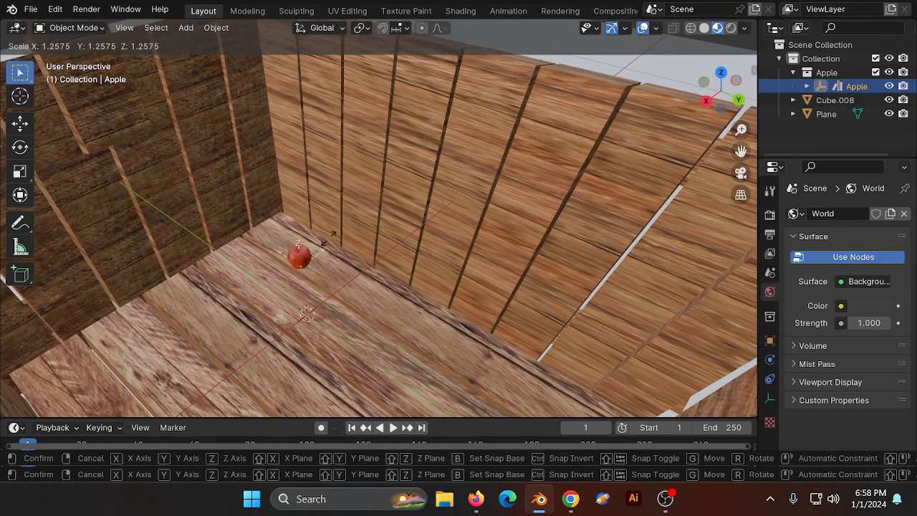
click(290, 158)
scroll(290, 158, down, 4)
Step: Duplicate the apple's body and stem and place the copy beside the original, under the handle
click(723, 74)
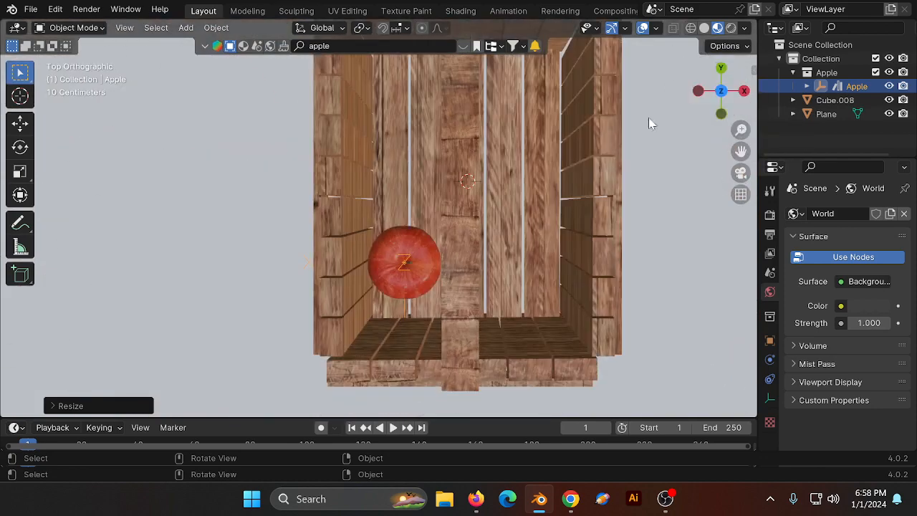
scroll(476, 245, up, 3)
key(shift+d)
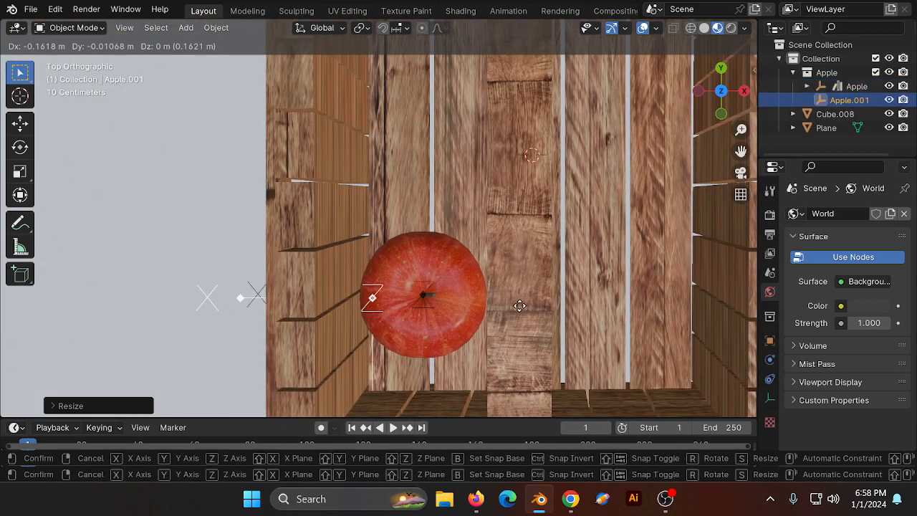
right_click(559, 306)
click(431, 298)
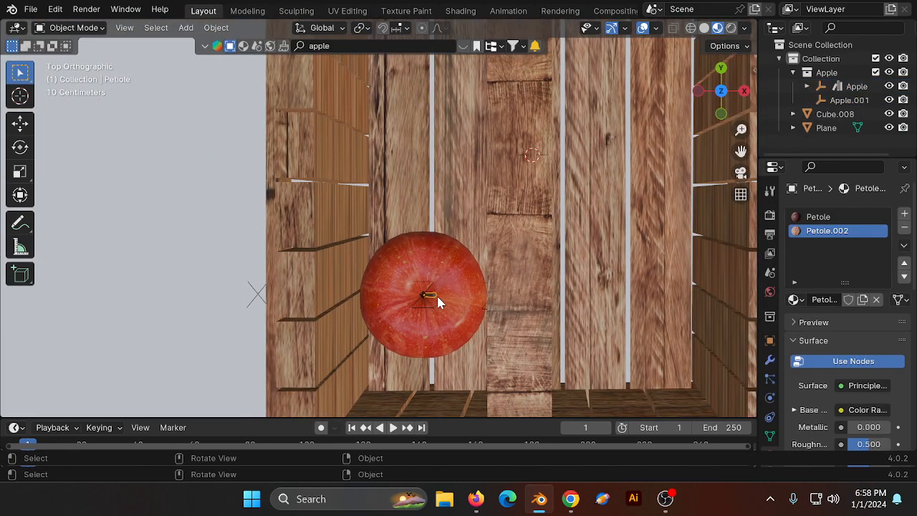
scroll(458, 310, down, 2)
key(g)
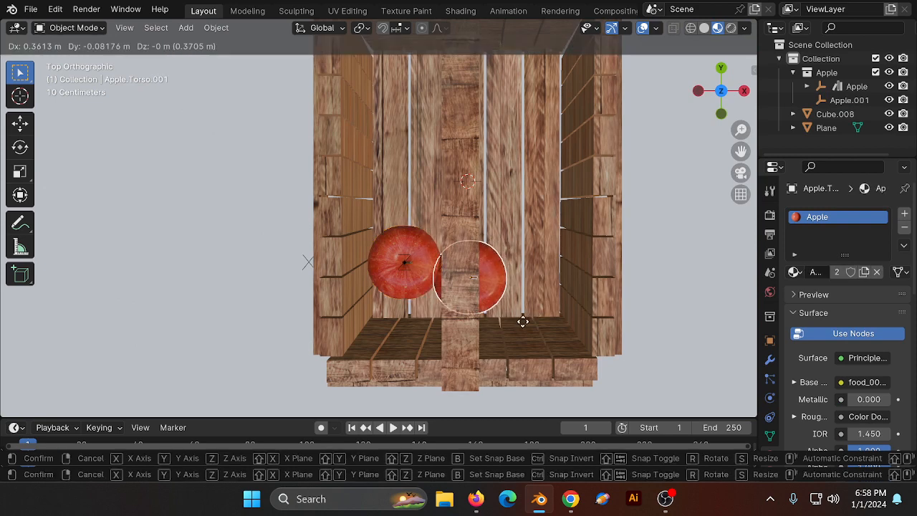
click(523, 322)
Step: Duplicate the apple five more times, spreading the copies along both sides and the middle of the basket floor
key(shift+d)
click(609, 266)
key(shift+d)
click(514, 190)
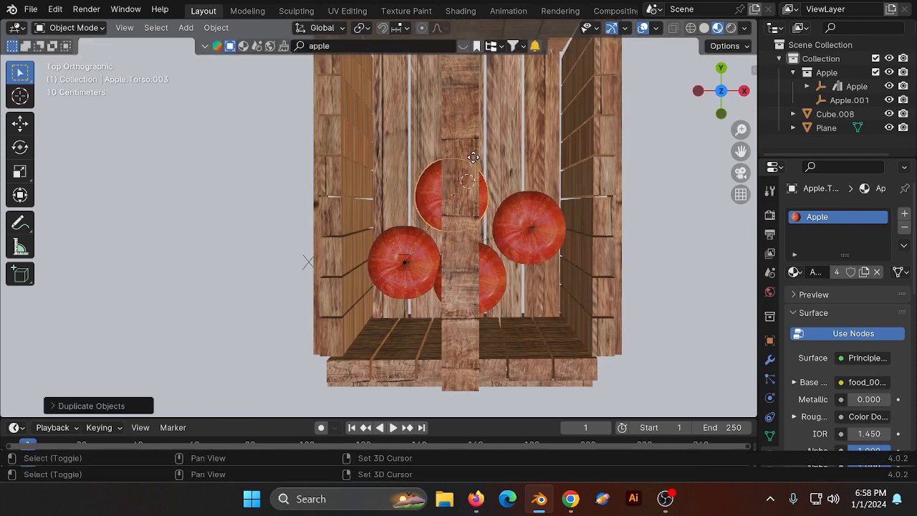
key(shift+d)
click(460, 128)
key(shift+d)
click(523, 87)
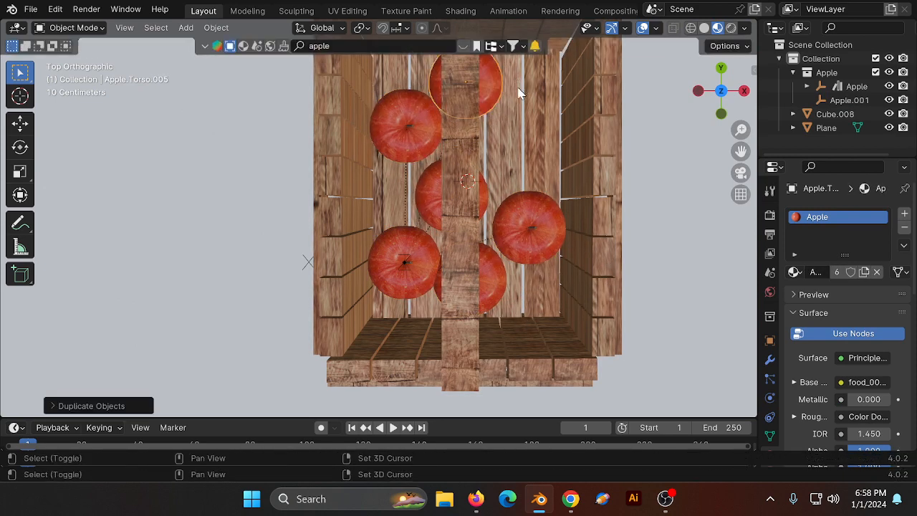
key(shift+d)
click(581, 157)
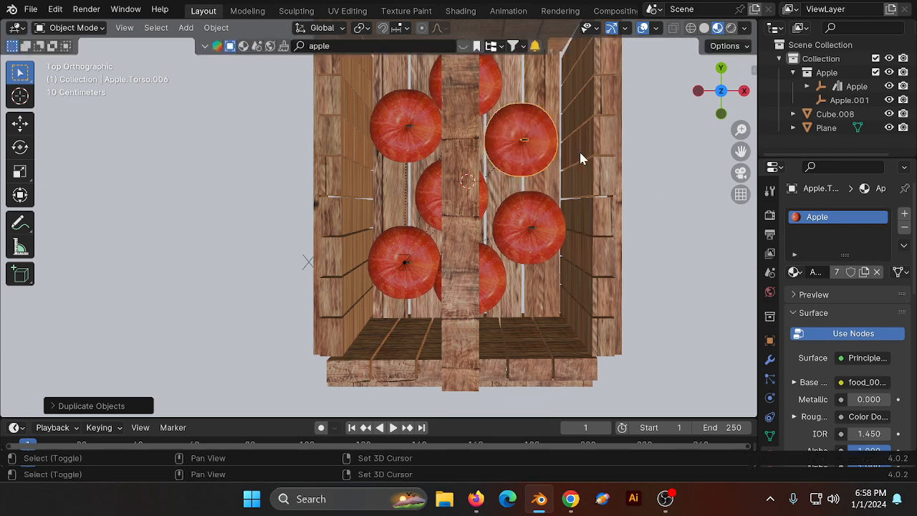
Step: Save the file, and raise a tilted, turned copy of the apple to the rim at the +X, +Y corner
click(744, 90)
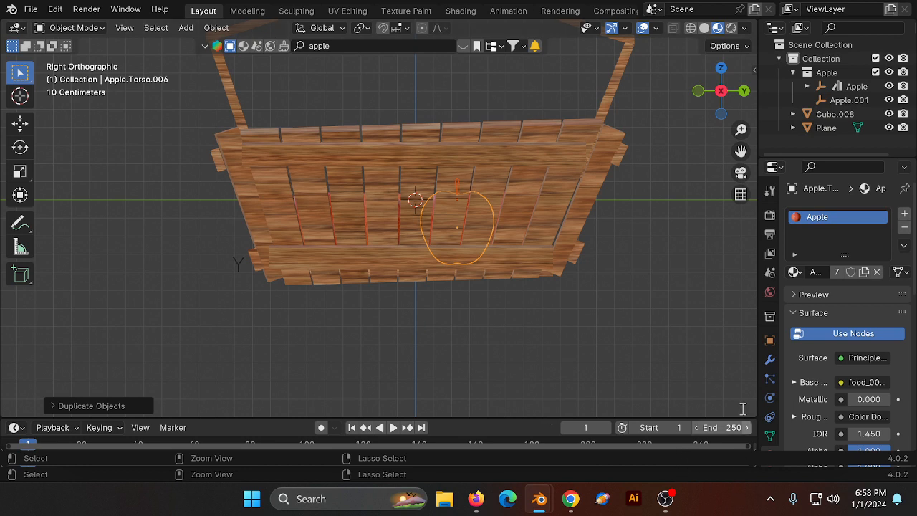
key(ctrl+s)
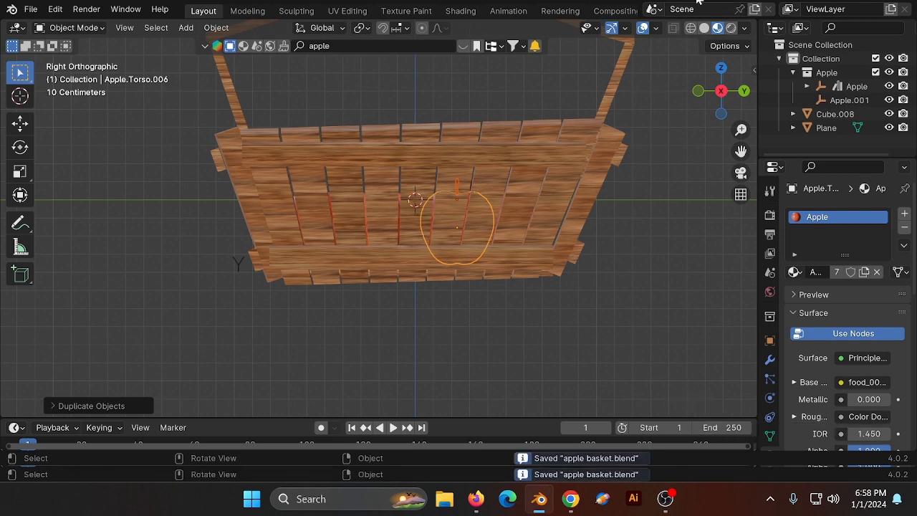
key(shift+d)
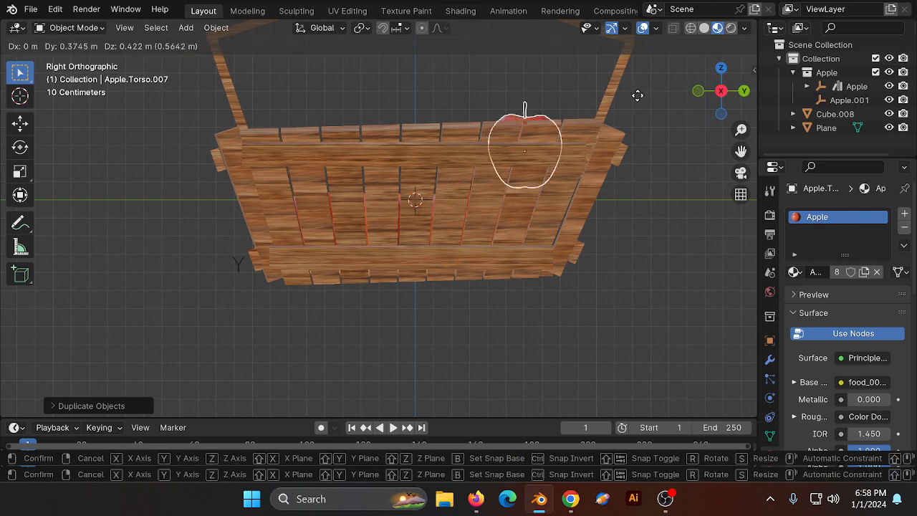
click(635, 89)
key(r)
click(721, 78)
click(721, 70)
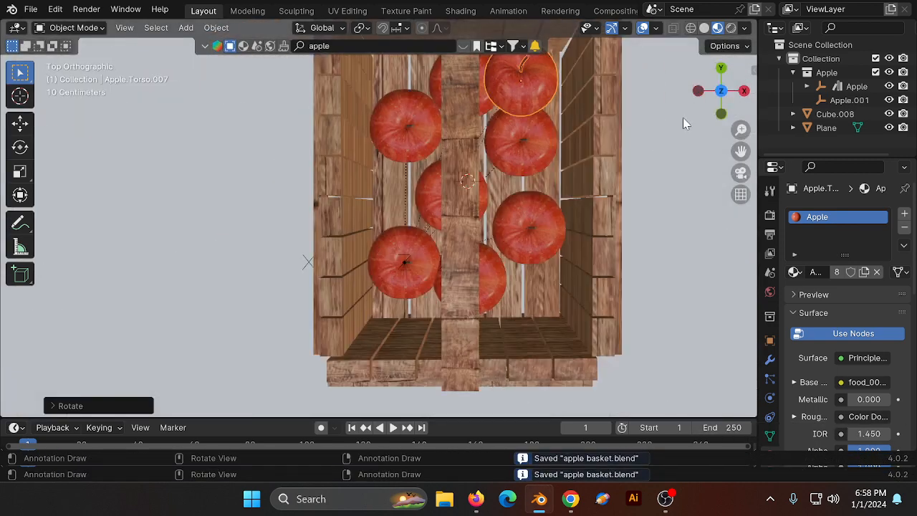
key(r)
click(565, 152)
Step: Duplicate the raised apple twice along the -X side of the upper layer, rotating each copy differently
key(shift+d)
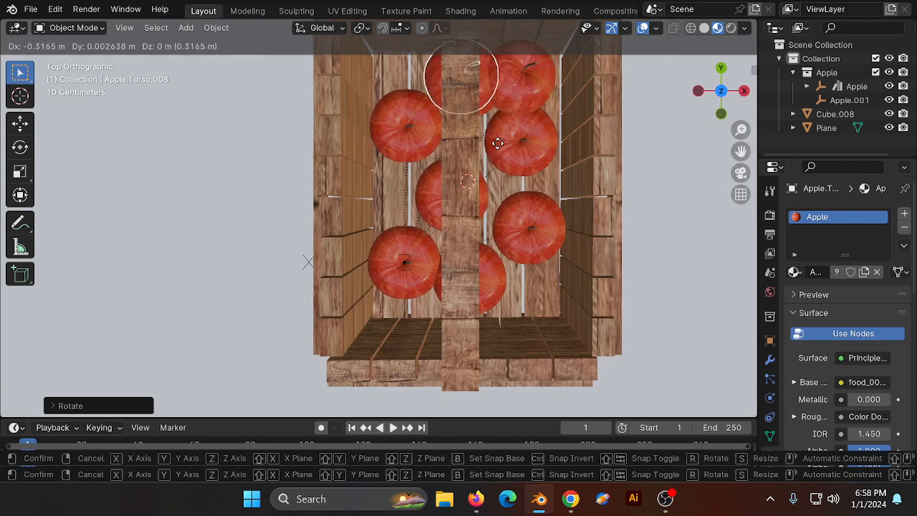
click(463, 139)
key(r)
click(439, 72)
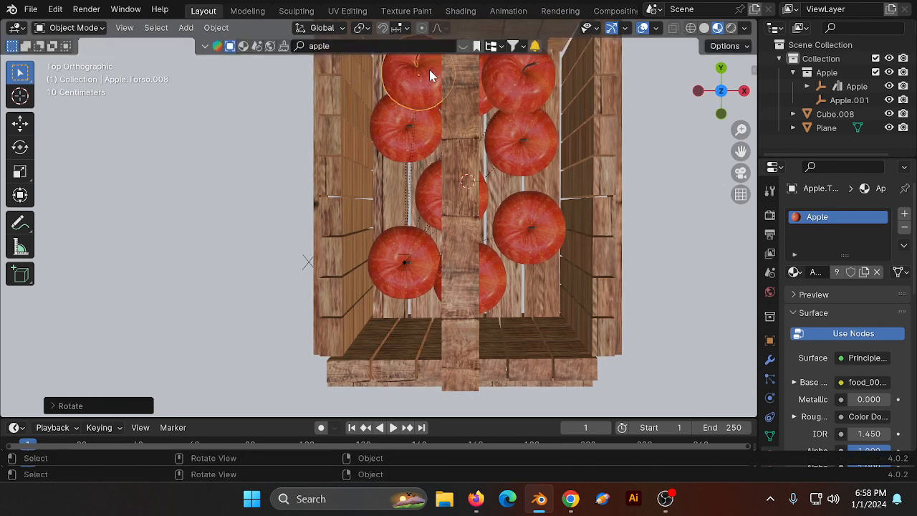
key(shift+d)
click(437, 126)
key(r)
click(437, 125)
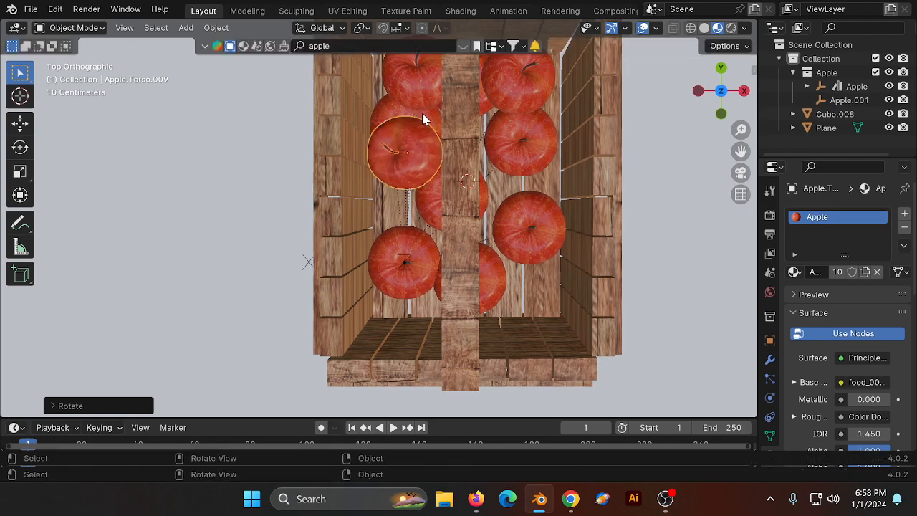
Step: Duplicate an upper-layer apple under the middle of the handle, rotate it, and place another copy on the +X side
key(shift+d)
click(540, 172)
key(r)
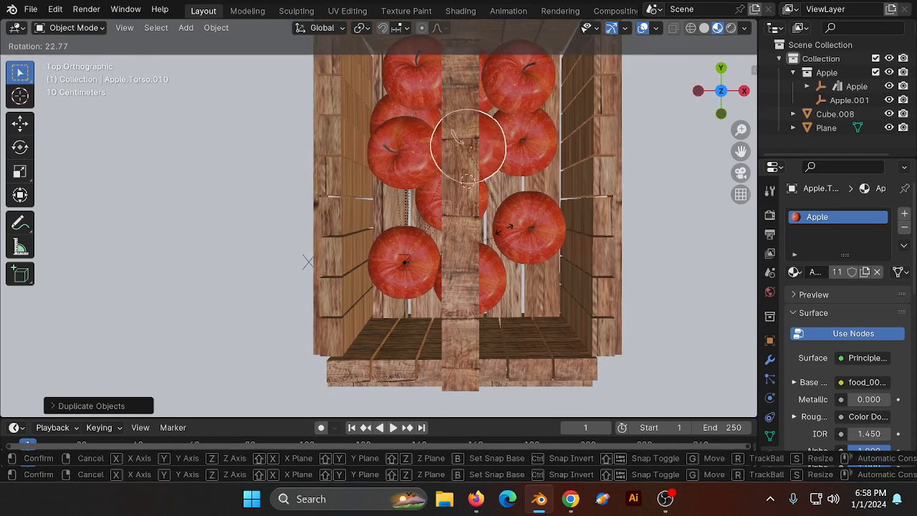
click(530, 193)
key(shift+d)
click(594, 228)
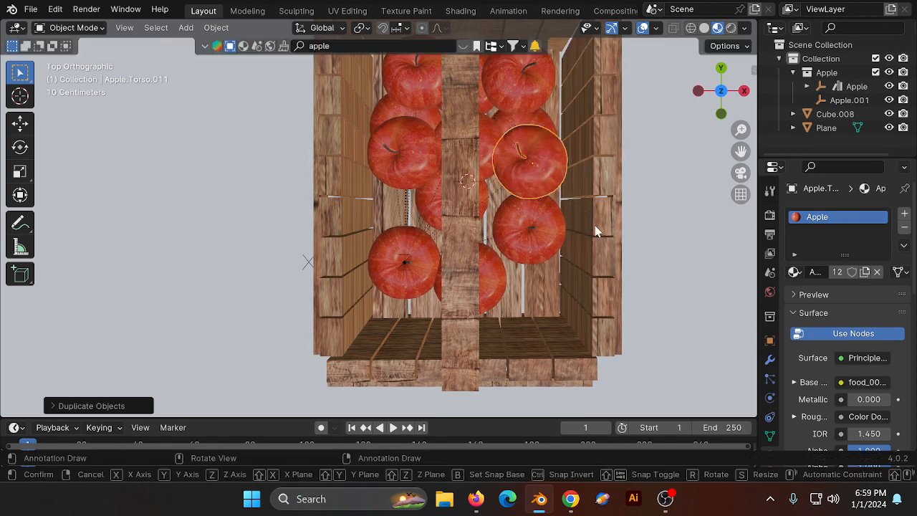
Step: Duplicate the +X side apple further along the rim towards -Y and rotate the copy to tilt its stem
mouse_move(725, 93)
mouse_down()
mouse_move(620, 14)
mouse_move(566, 33)
mouse_move(727, 102)
mouse_up()
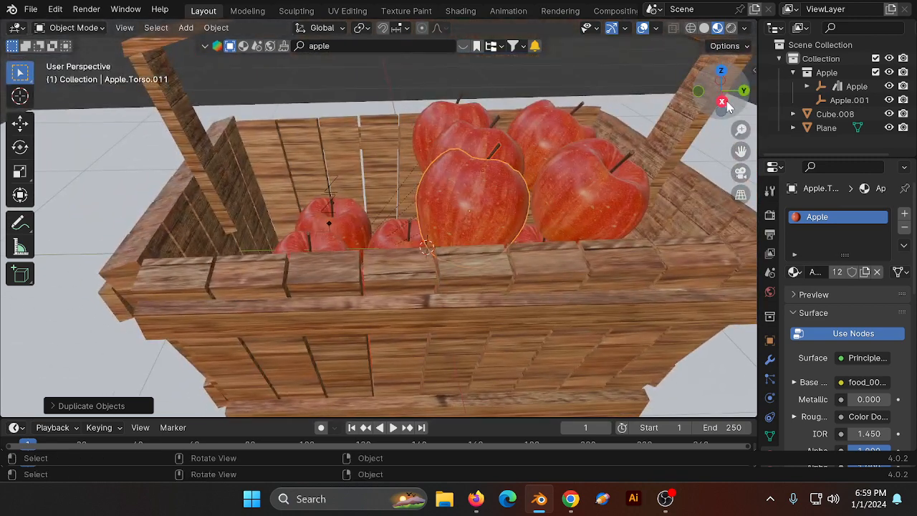
click(721, 100)
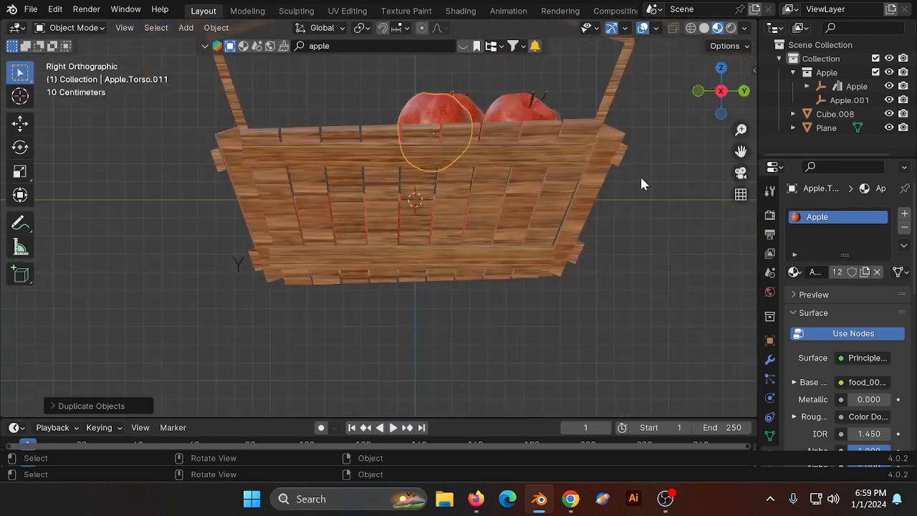
key(shift+d)
key(r)
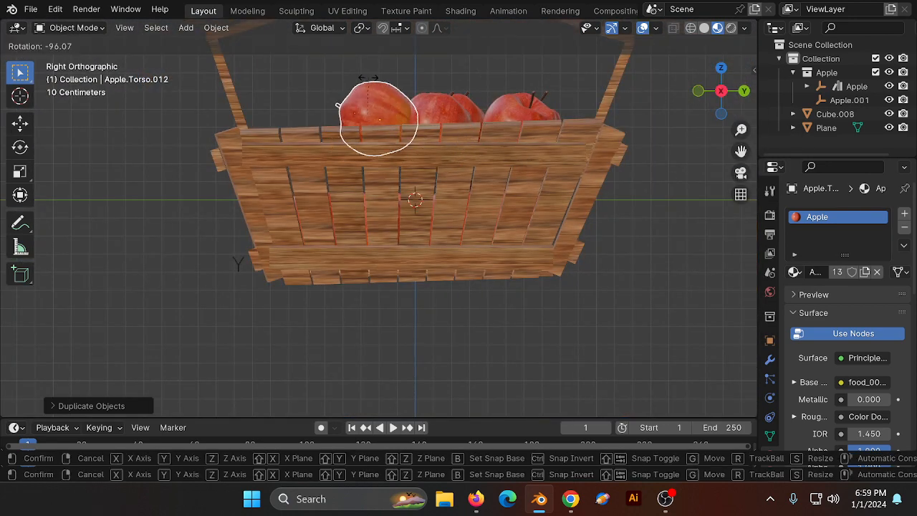
click(385, 92)
Step: Duplicate another apple to the -Y end of the +X rim, then adjust its position and rotation
key(shift+d)
click(333, 113)
key(r)
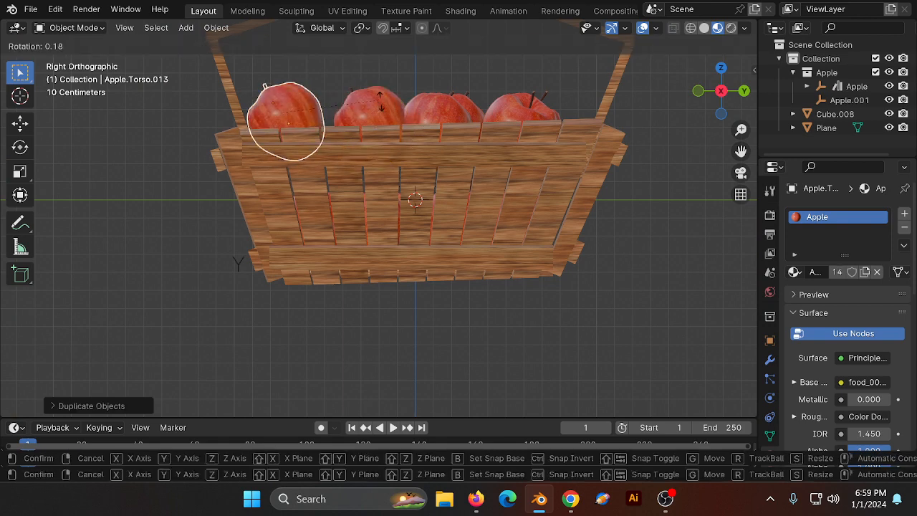
click(387, 146)
key(g)
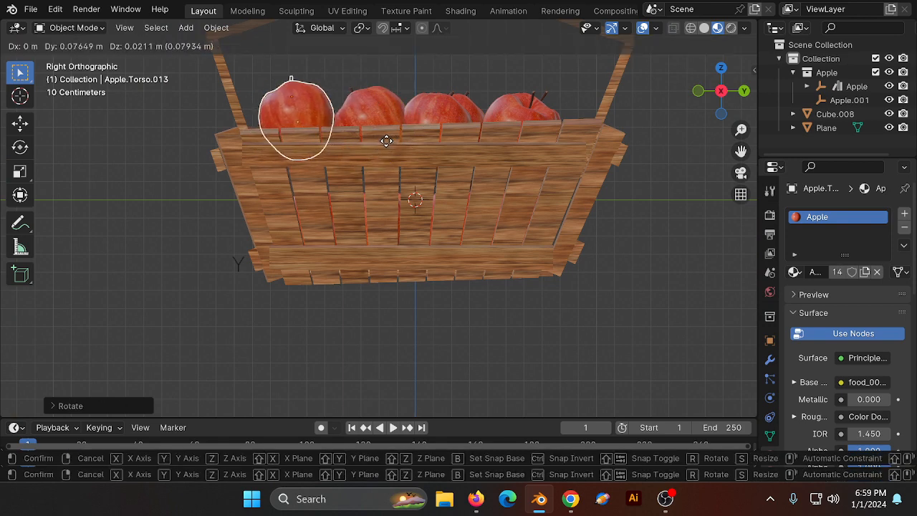
click(400, 118)
key(r)
click(388, 202)
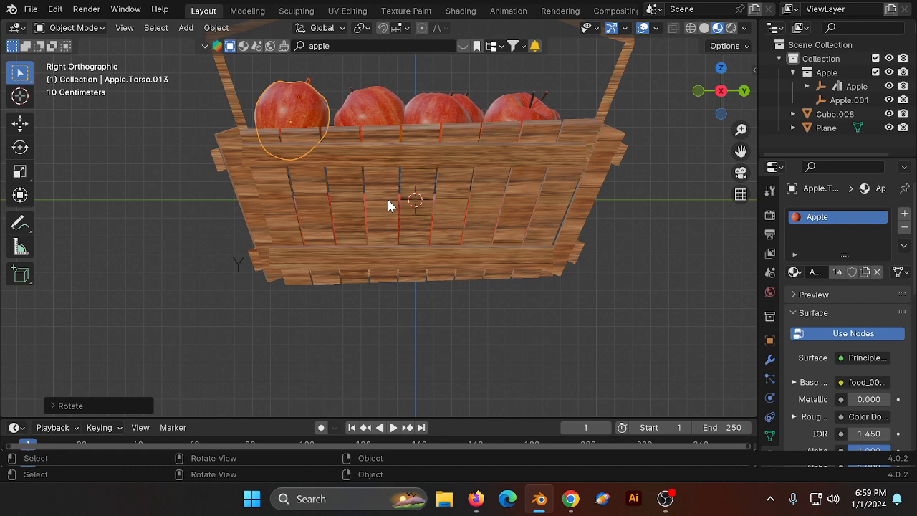
Step: Duplicate the end apple across to the -X side of the basket and rotate the copy
click(721, 67)
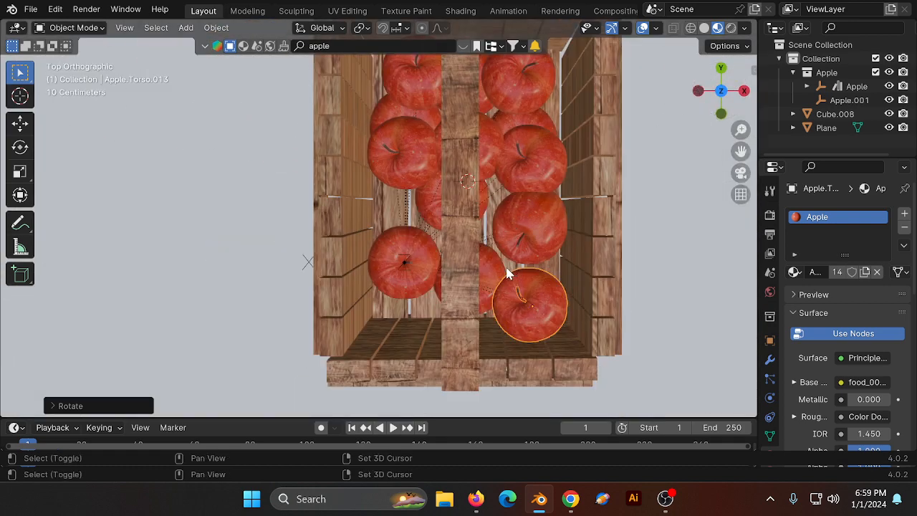
key(shift+d)
click(364, 278)
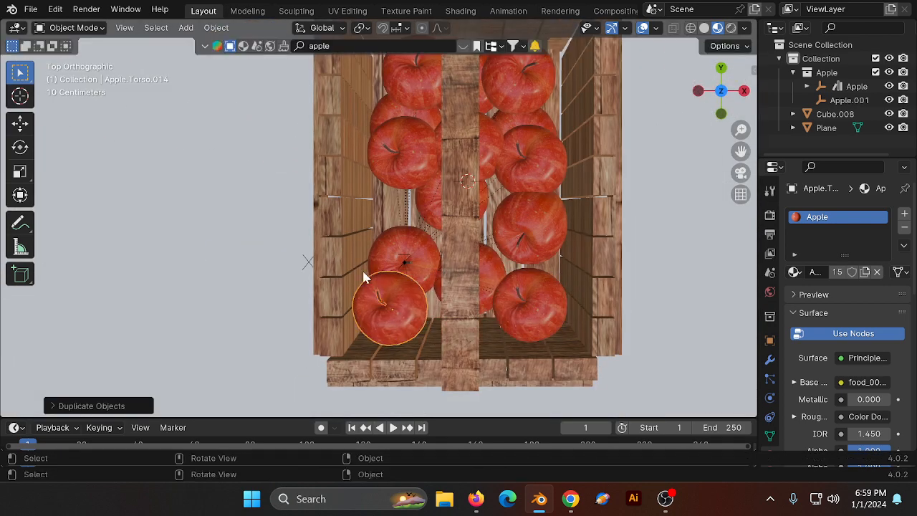
click(702, 90)
key(r)
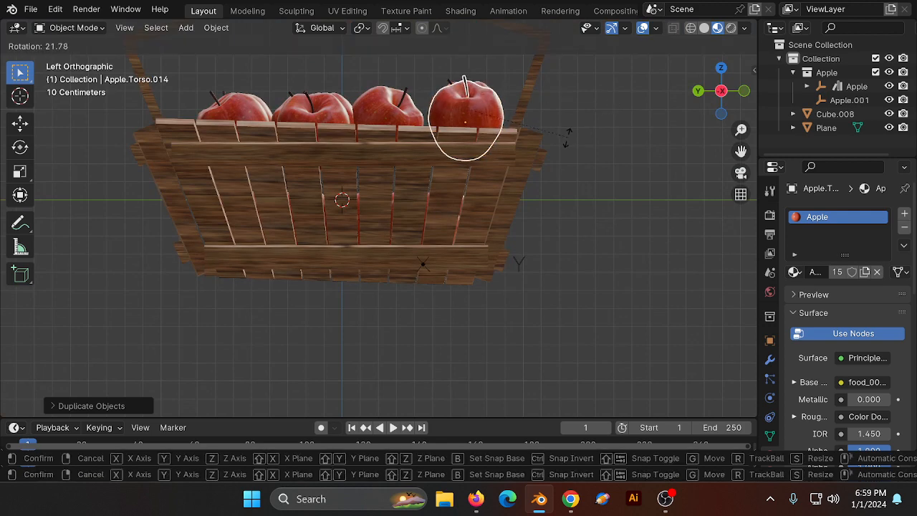
click(568, 134)
Step: Duplicate the -X side end apple once towards +Y, about 0.3 m along the rim, and tilt the copy
key(shift+d)
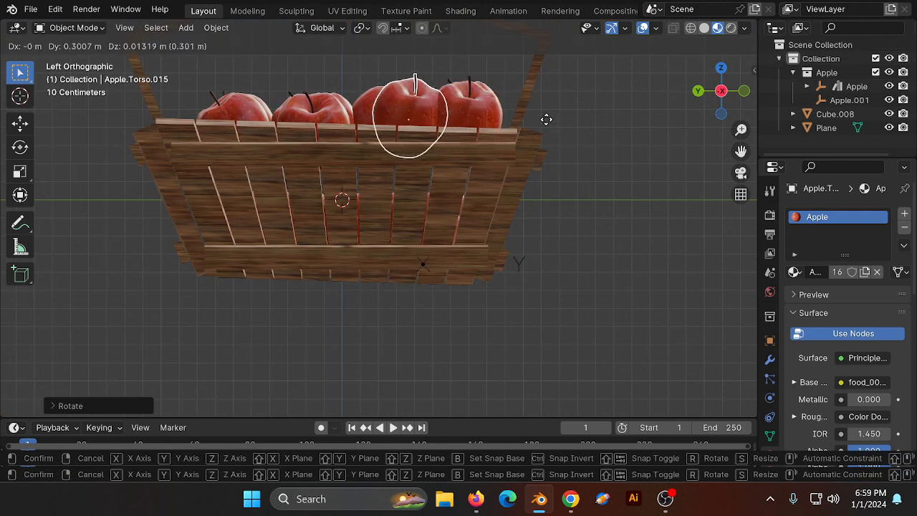
click(546, 119)
key(r)
click(550, 96)
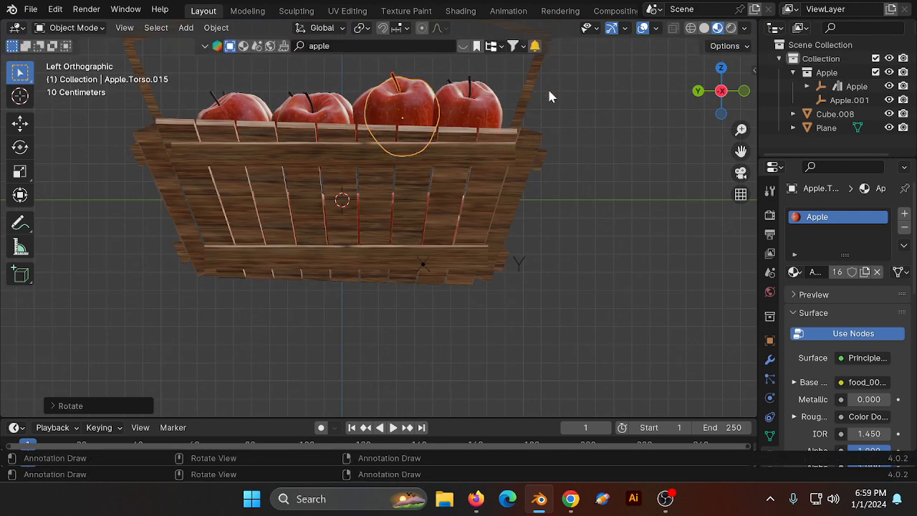
key(r)
click(531, 71)
Step: Duplicate two more apples along the -X rim towards +Y, rotating each so the stems point differently
key(shift+d)
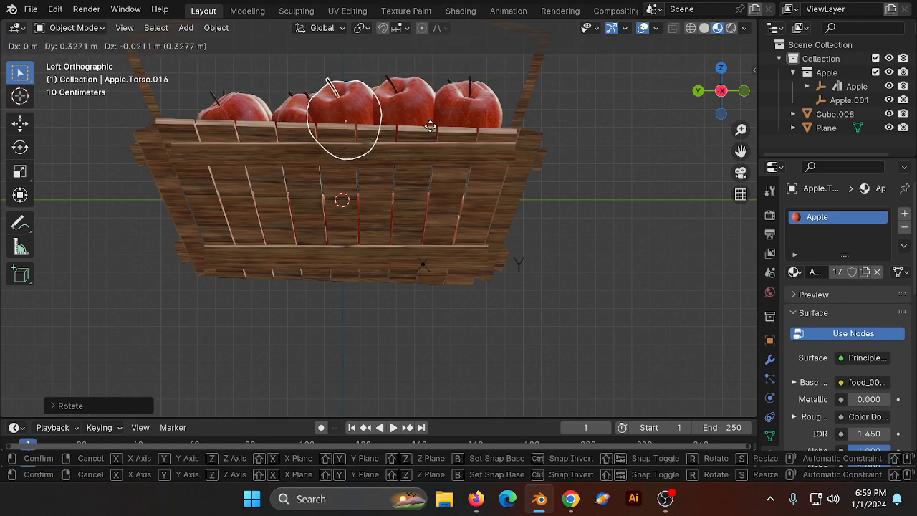
click(432, 123)
key(r)
click(409, 79)
key(shift+d)
click(402, 78)
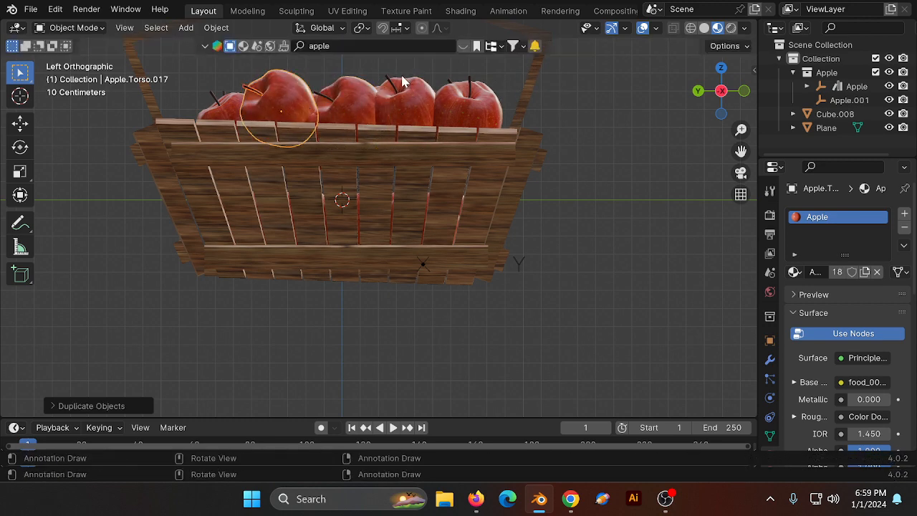
key(r)
click(308, 147)
Step: Duplicate one more apple at the +Y end of the -X row and rotate its stem upright
key(shift+d)
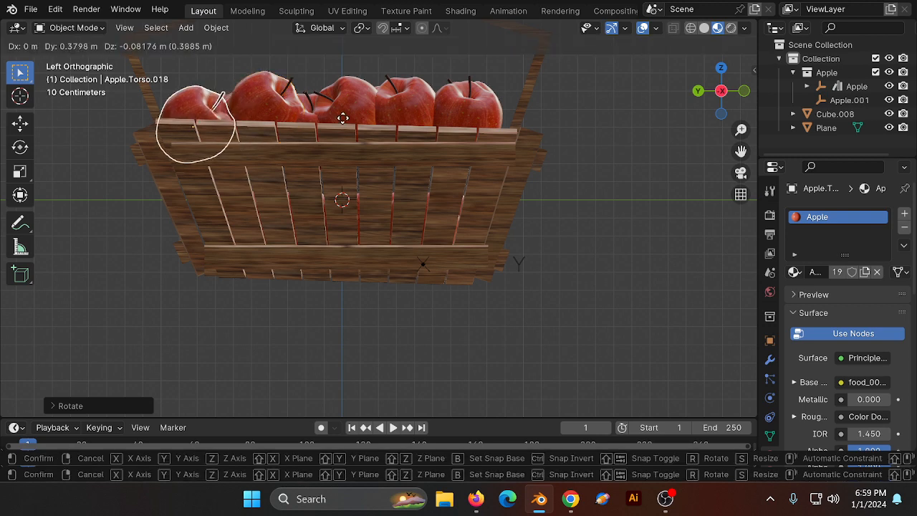
click(351, 107)
key(r)
click(348, 107)
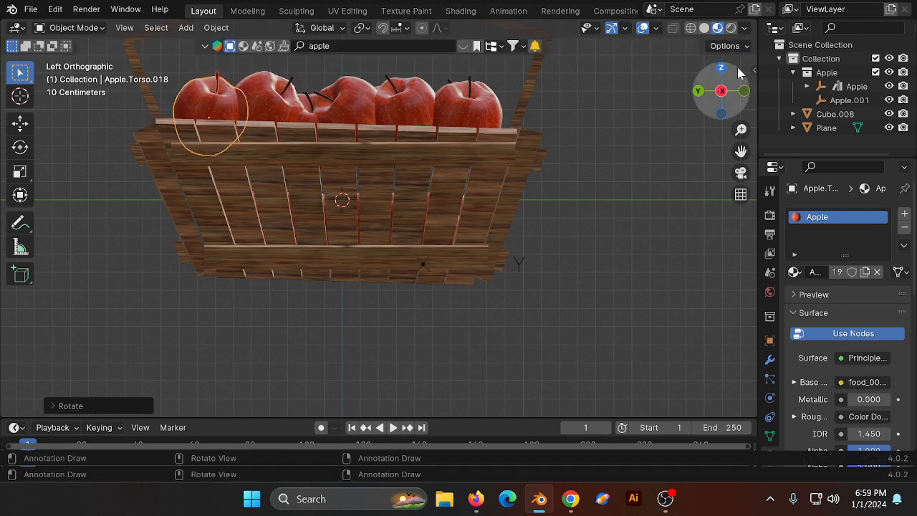
Step: Rotate the apple at the +Y end in top view and shift it inward towards the handle
drag(739, 72, 491, 179)
key(r)
click(468, 179)
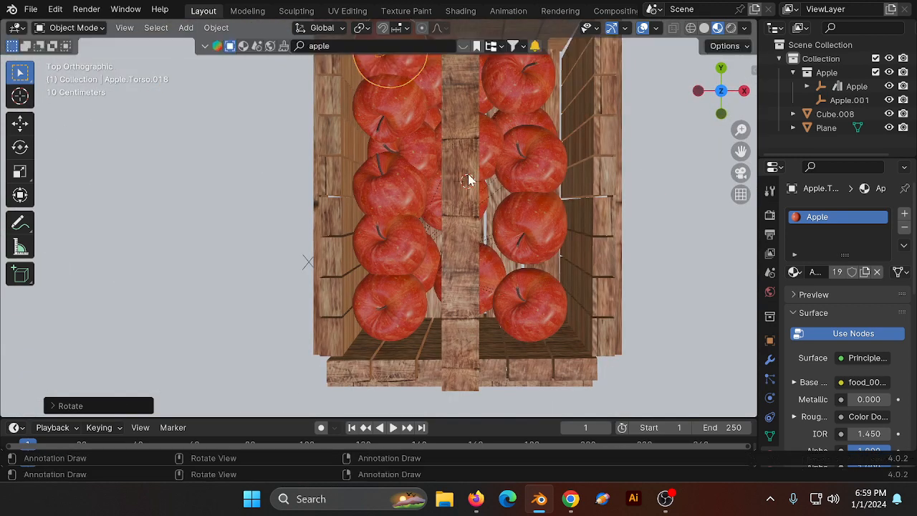
key(g)
click(439, 179)
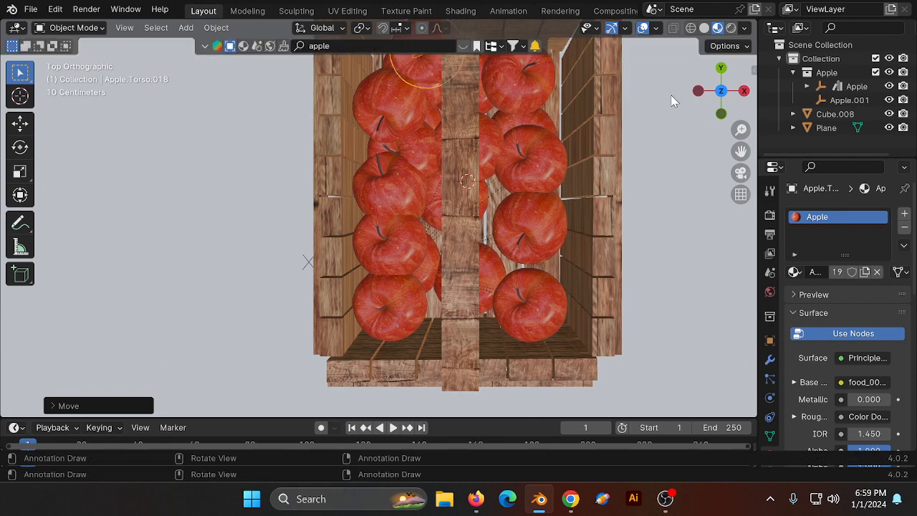
Step: Reposition the second apple from the +Y end of the -X row
drag(706, 93, 695, 183)
click(268, 107)
key(g)
click(393, 135)
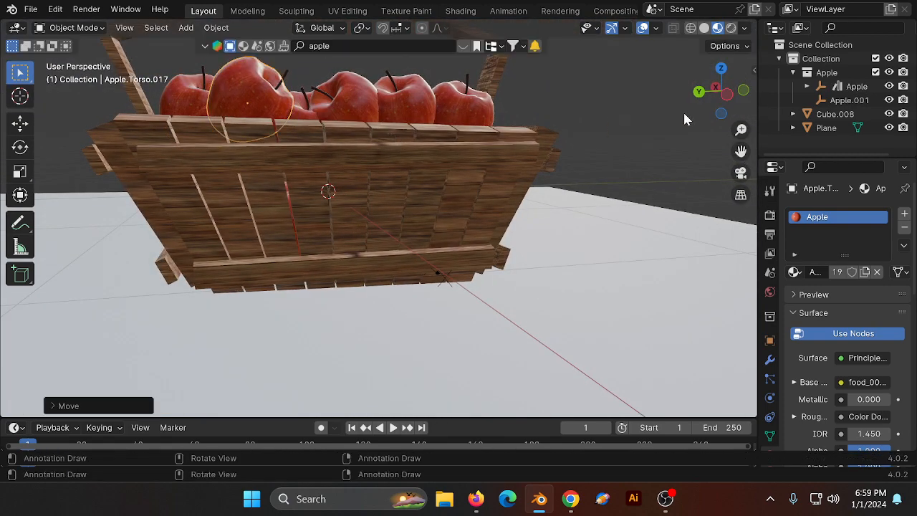
Step: Duplicate the apple beneath the handle about 0.3 m towards -Y, and add another copy farther along -Y
scroll(685, 114, down, 3)
drag(706, 97, 706, 211)
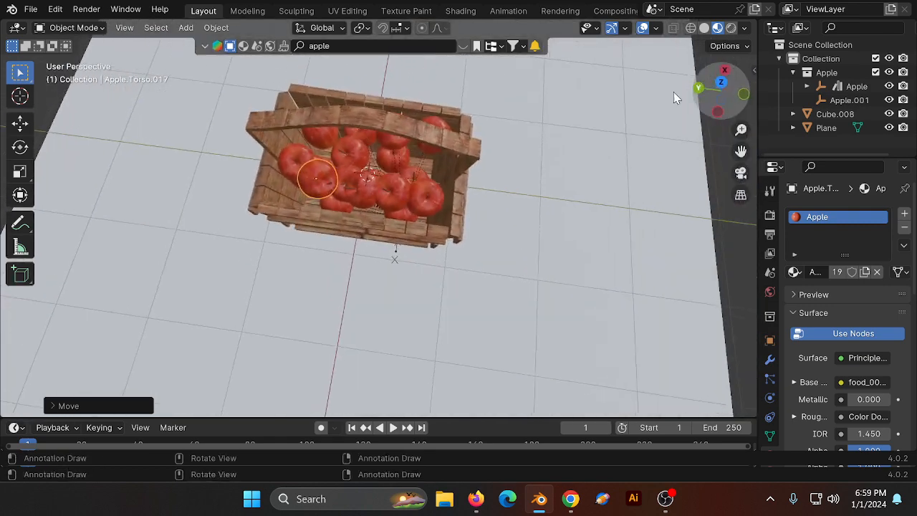
scroll(378, 149, up, 3)
click(357, 123)
key(g)
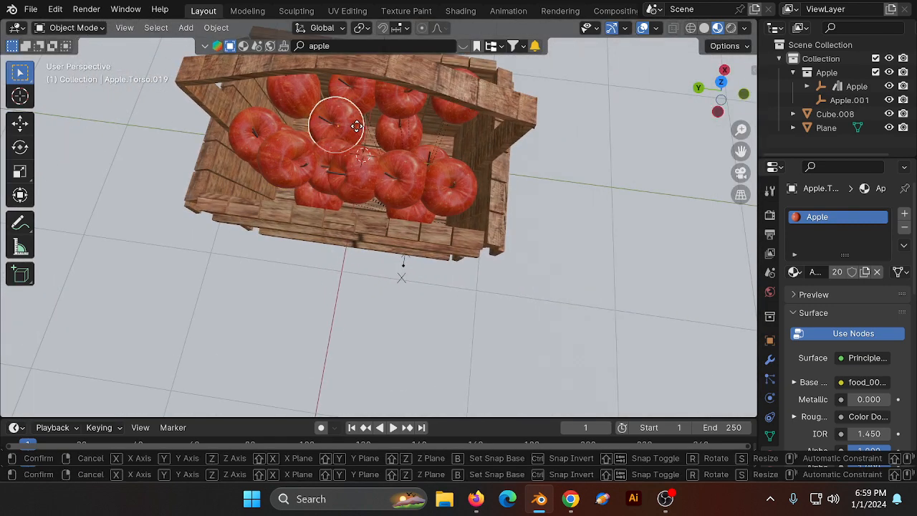
key(x)
key(y)
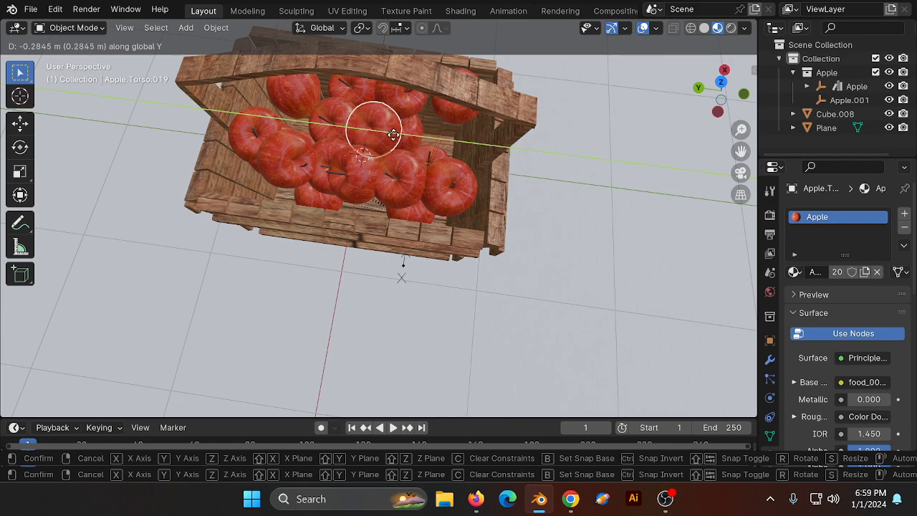
click(398, 135)
key(shift+d)
click(457, 140)
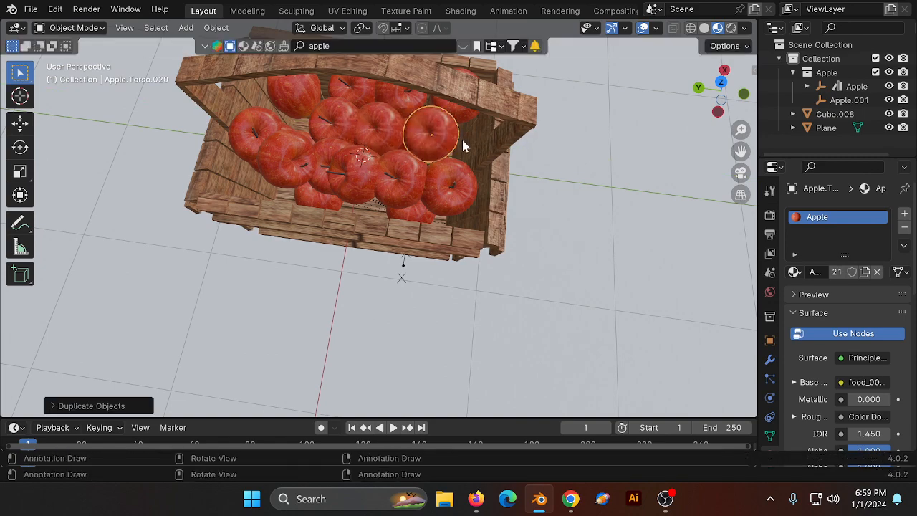
Step: In top view, duplicate an apple into each of the two +Y corners of the basket and rotate the copy in the +X corner
drag(715, 109, 722, 86)
click(721, 79)
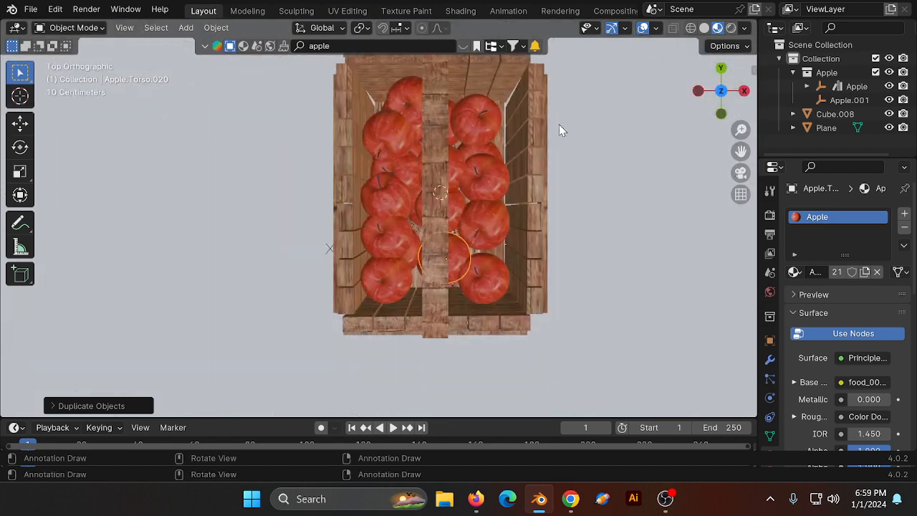
key(shift+d)
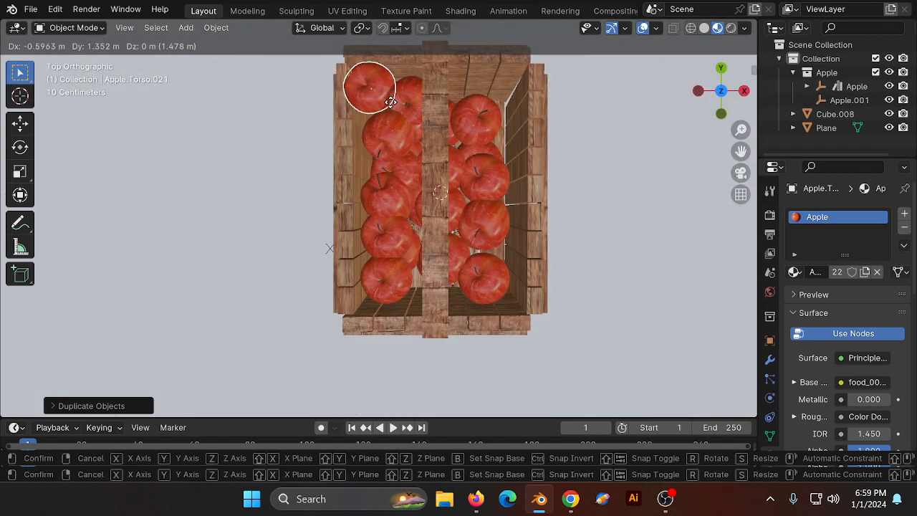
click(391, 104)
key(shift+d)
click(551, 104)
key(r)
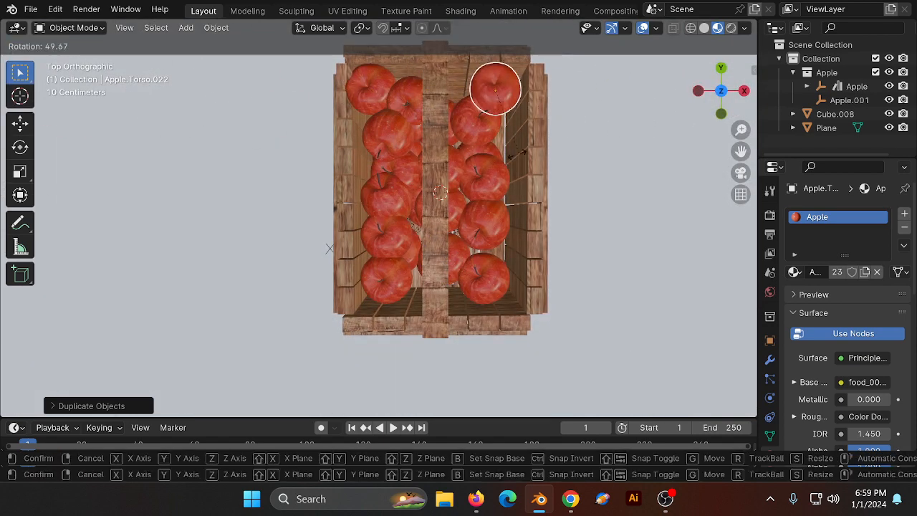
click(656, 101)
Step: Select the ground plane under the basket and search the material library for "sand"
drag(706, 100, 713, 82)
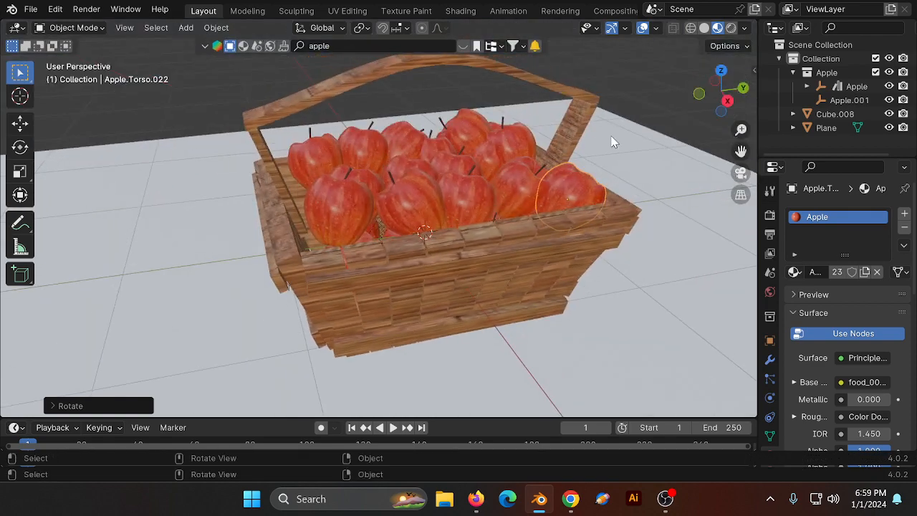
scroll(550, 159, down, 4)
middle_drag(540, 166, 609, 154)
drag(722, 90, 704, 108)
scroll(667, 130, up, 3)
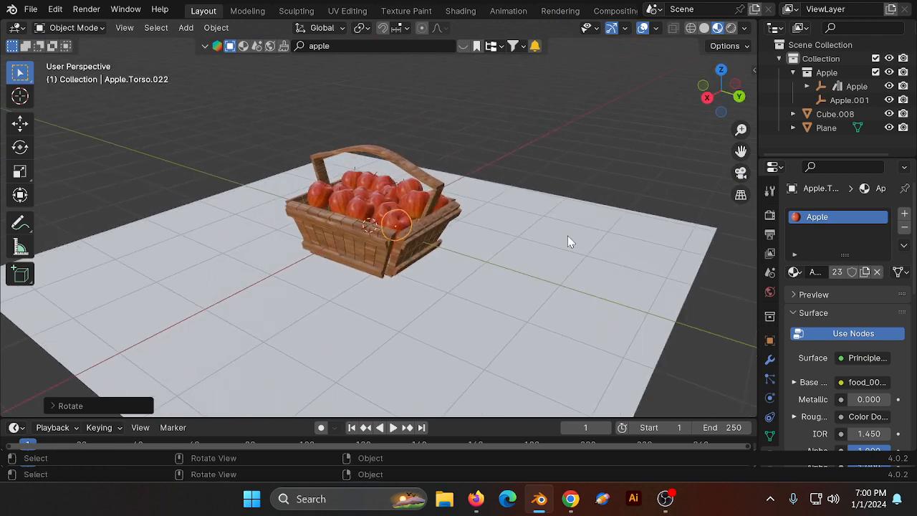
click(567, 237)
scroll(567, 237, up, 1)
scroll(545, 297, down, 2)
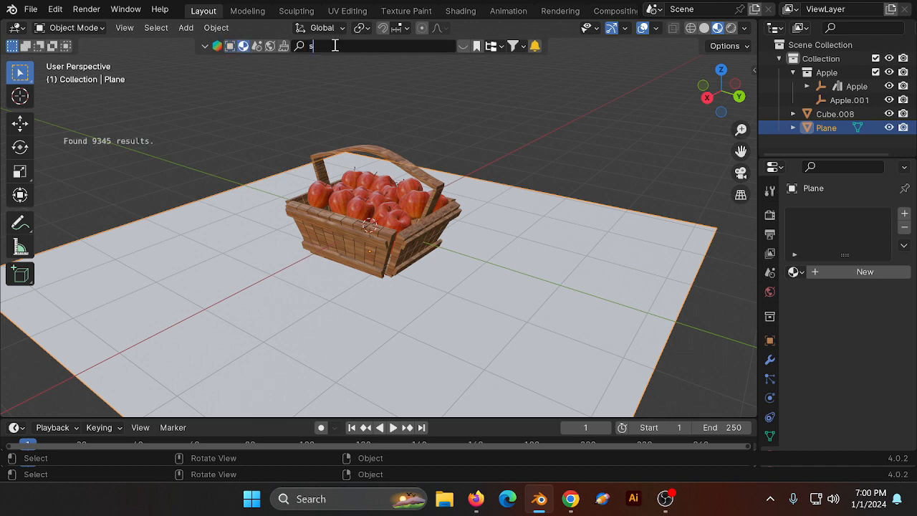
text(d)
key(Return)
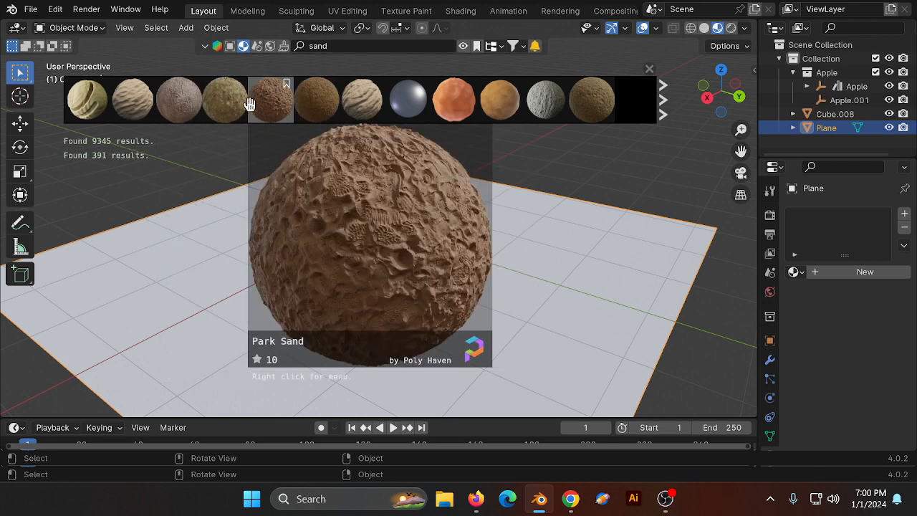
Step: Apply the material named Sand to the ground plane and save the file
mouse_move(113, 108)
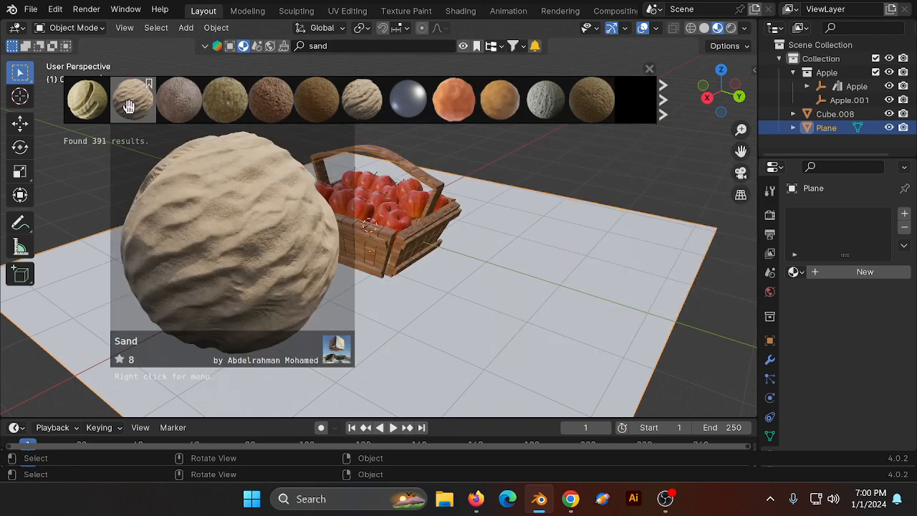
drag(133, 99, 376, 236)
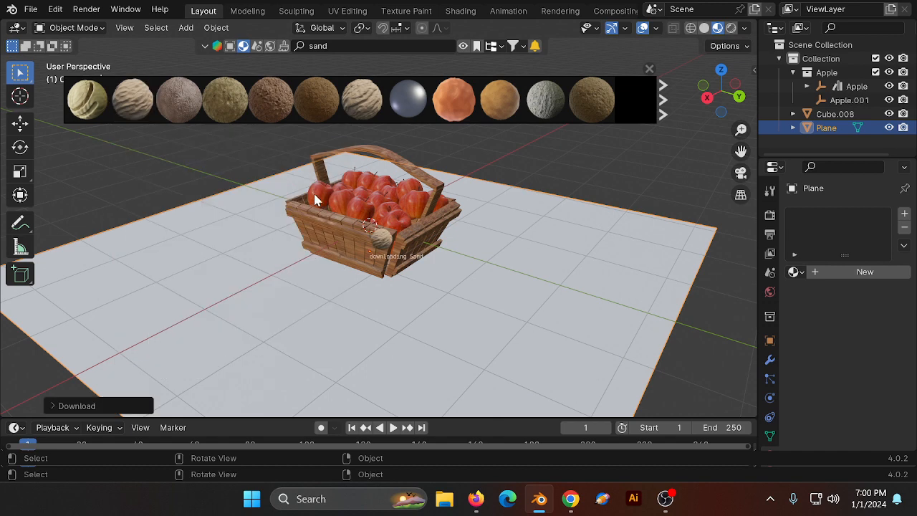
drag(236, 276, 240, 263)
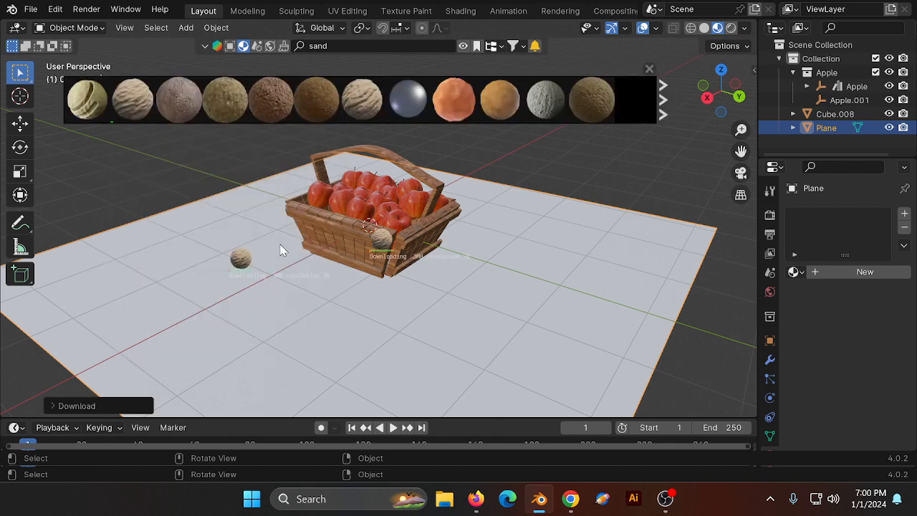
key(ctrl+s)
Step: Search the HDR library for "desert", add the Goegap HDR to the scene and close the results
scroll(536, 148, down, 3)
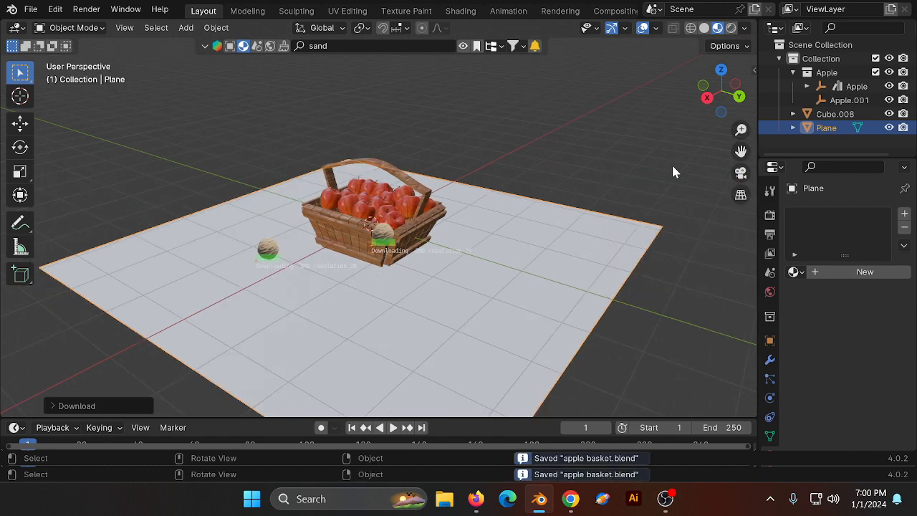
scroll(501, 155, up, 2)
scroll(471, 151, down, 2)
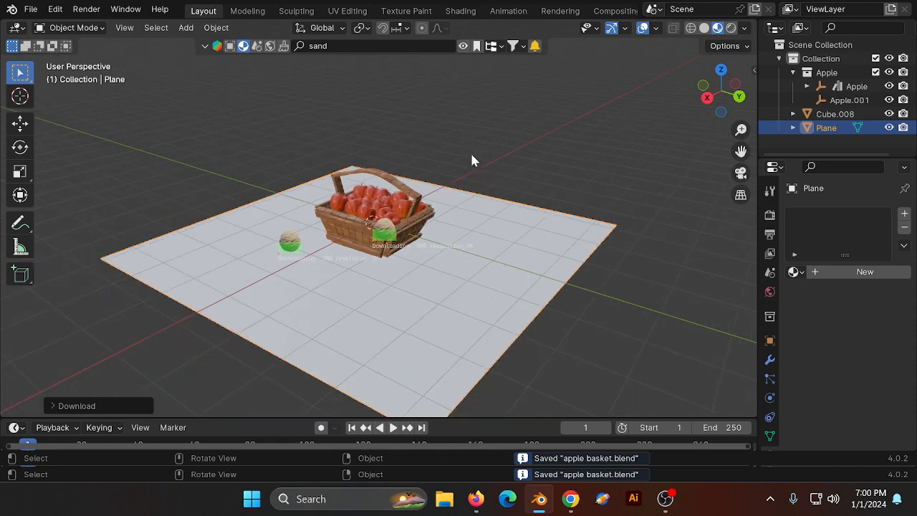
click(272, 47)
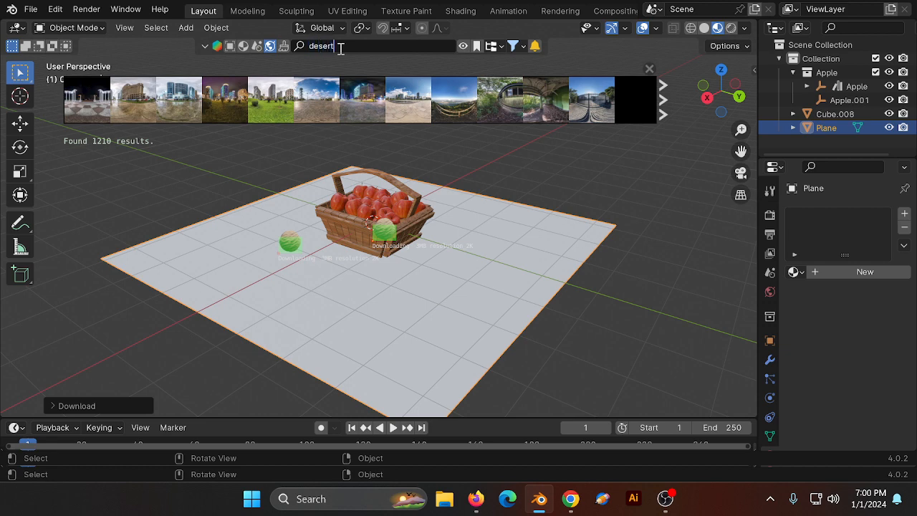
key(Return)
mouse_move(315, 119)
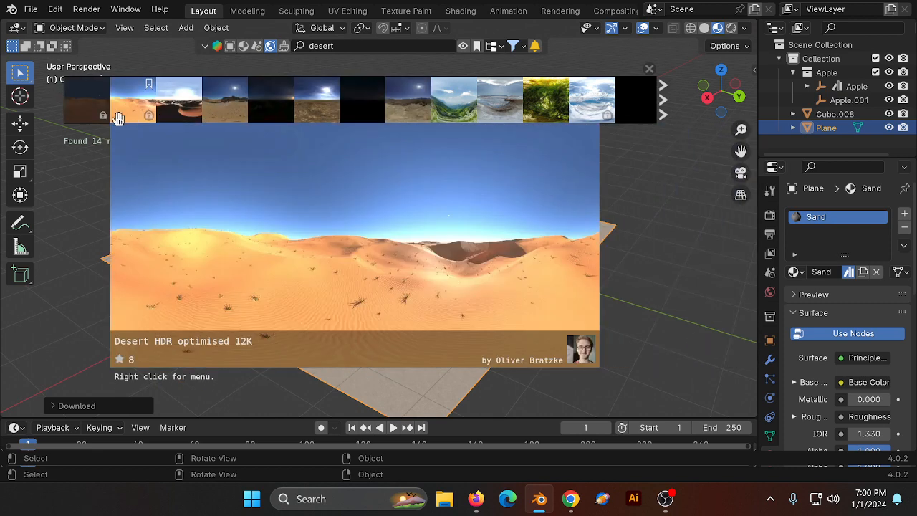
mouse_move(208, 119)
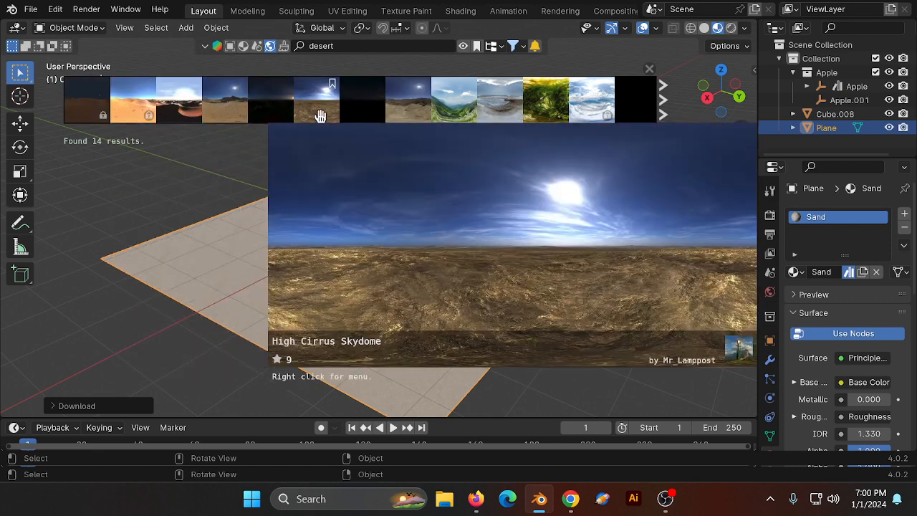
click(232, 116)
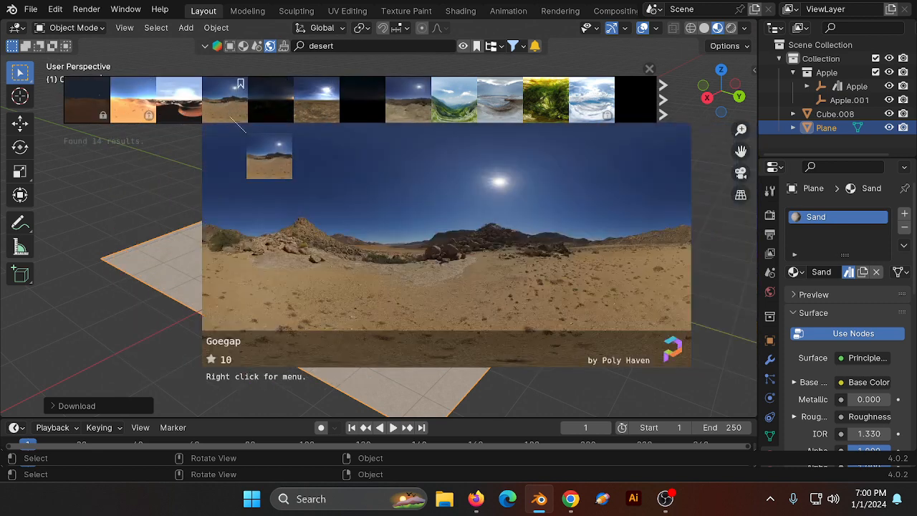
click(258, 159)
click(650, 69)
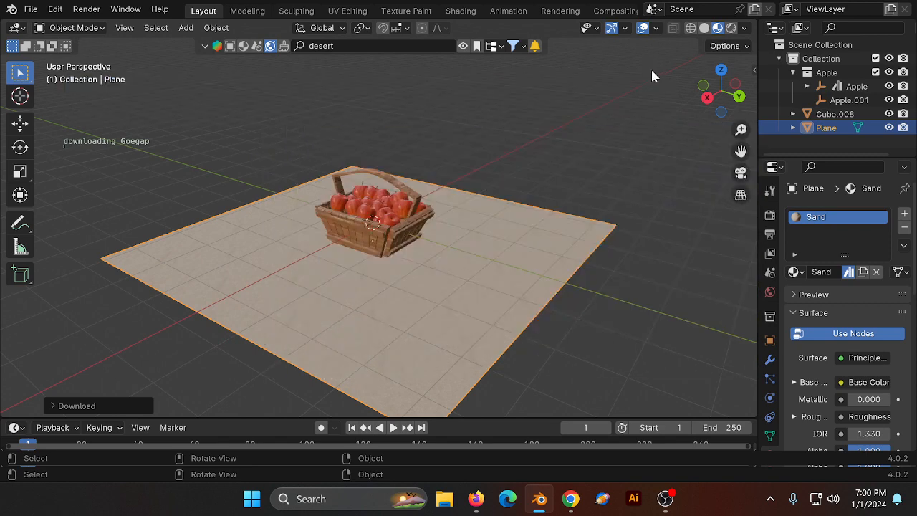
Step: Set the render engine to Cycles with GPU Compute as the device, and enable viewport denoising
scroll(424, 181, down, 2)
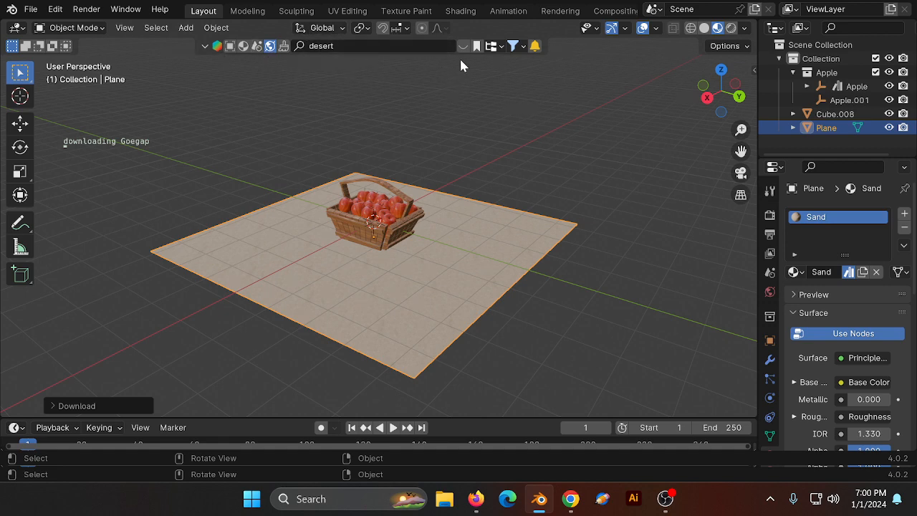
scroll(353, 159, up, 2)
scroll(431, 118, down, 3)
scroll(478, 135, up, 3)
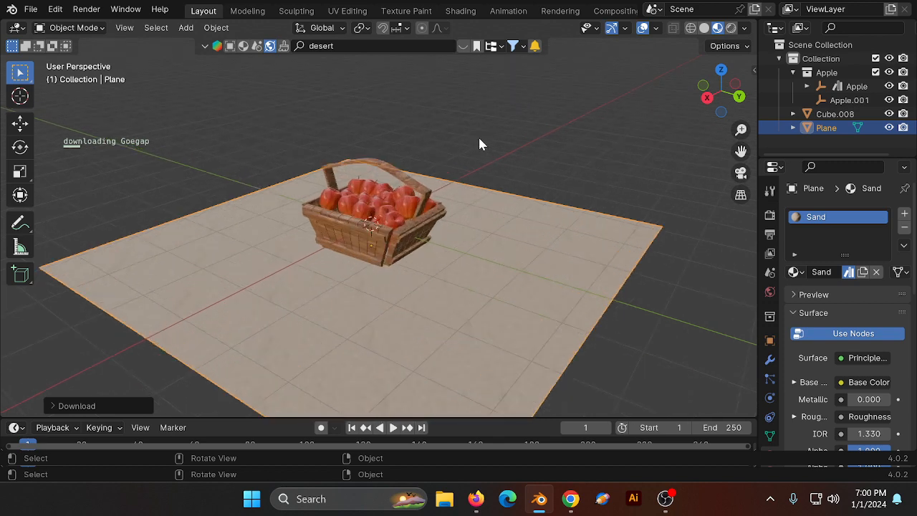
scroll(478, 135, down, 2)
click(770, 215)
click(876, 212)
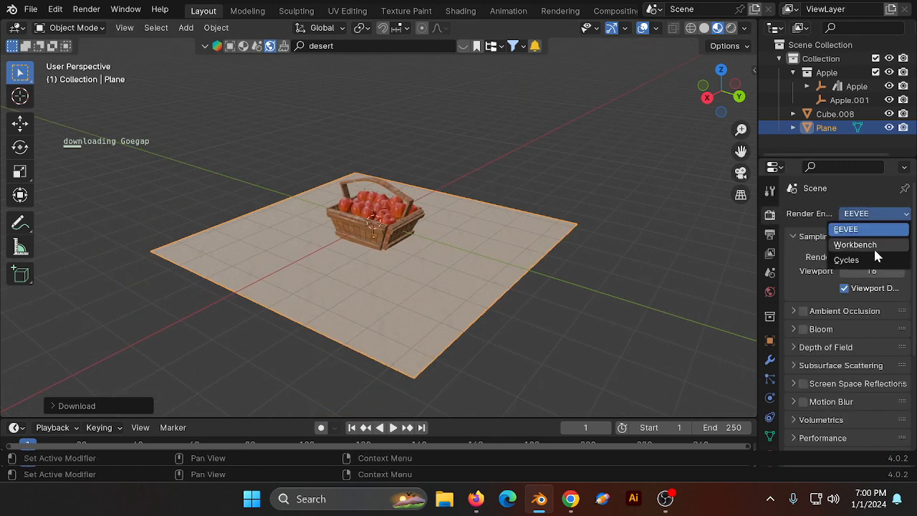
click(858, 259)
click(888, 248)
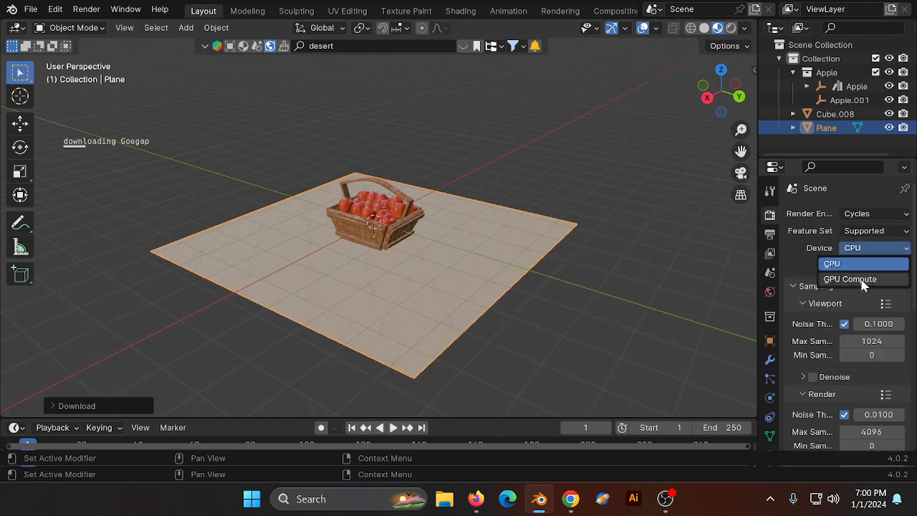
click(863, 279)
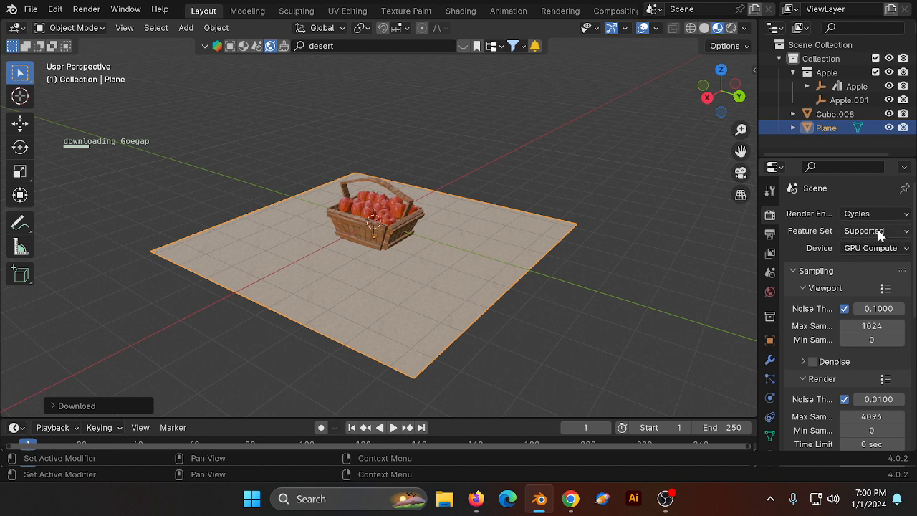
click(813, 361)
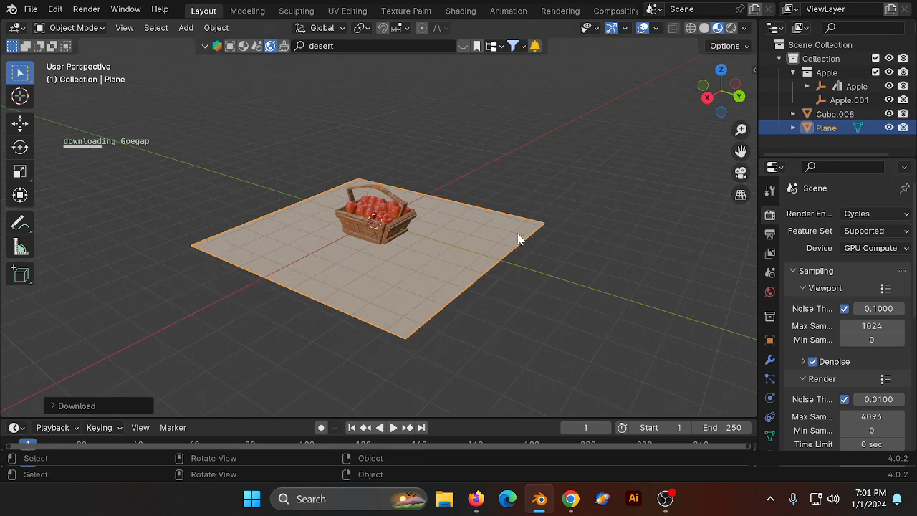
Step: Switch the viewport shading to Rendered and check the basket in the scene lighting
key(z)
click(507, 139)
scroll(522, 129, up, 3)
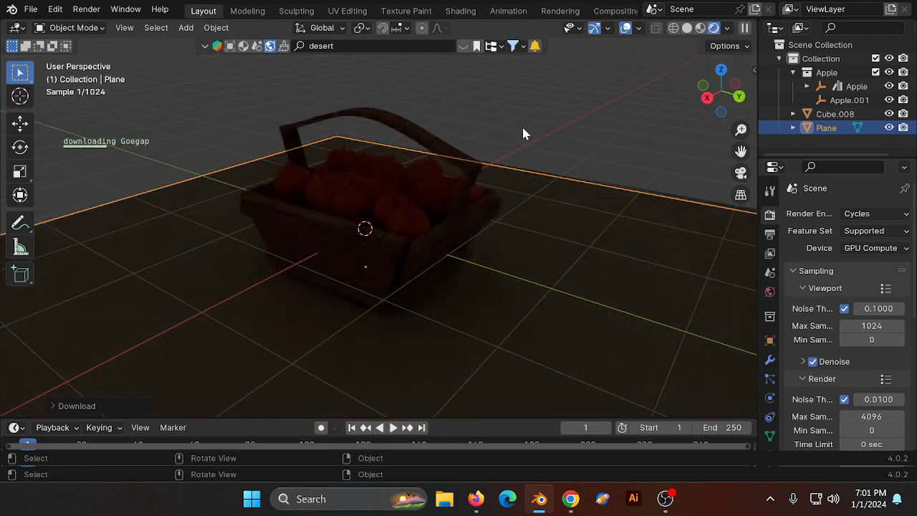
scroll(545, 299, down, 3)
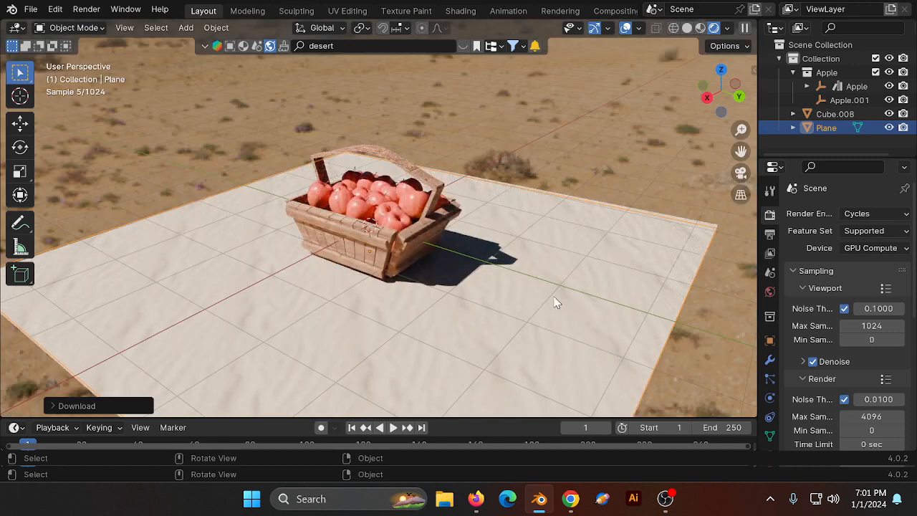
Step: Subdivide the ground plane twice in Edit Mode, setting the second subdivision to 8 cuts
key(Tab)
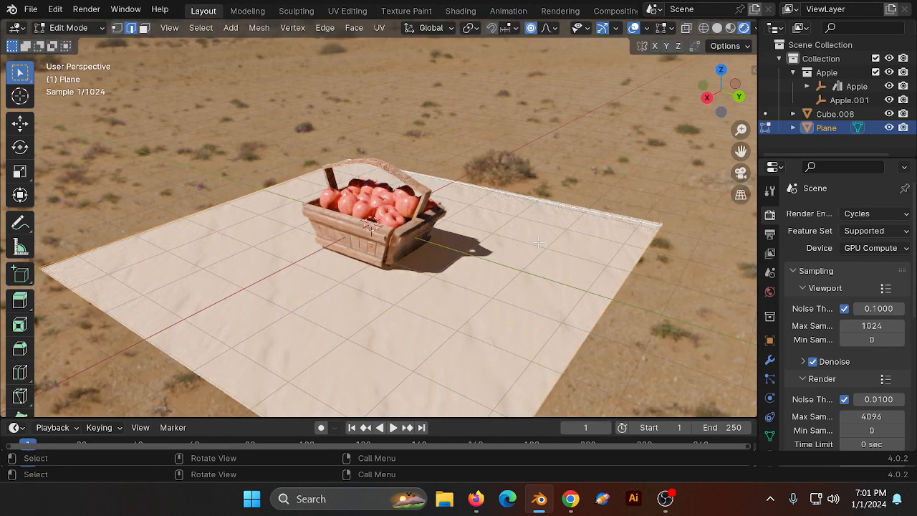
key(ctrl+e)
click(486, 61)
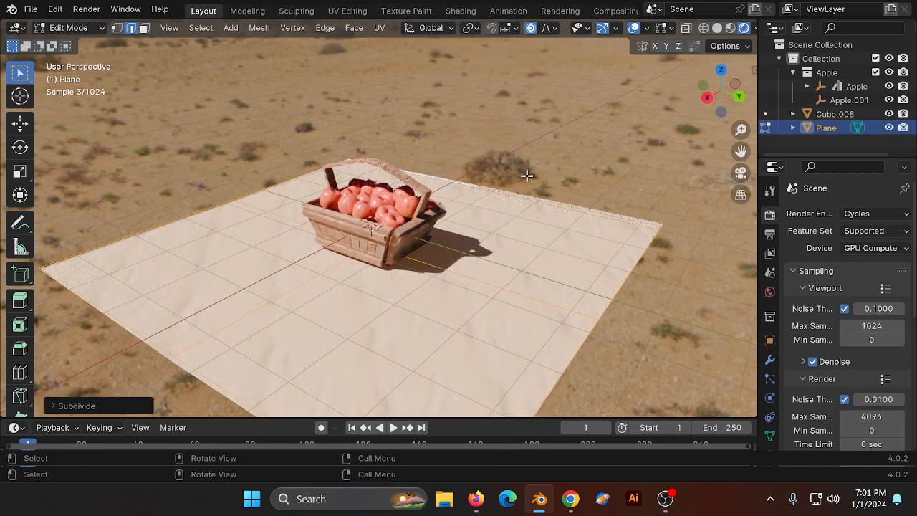
key(ctrl+e)
click(485, 61)
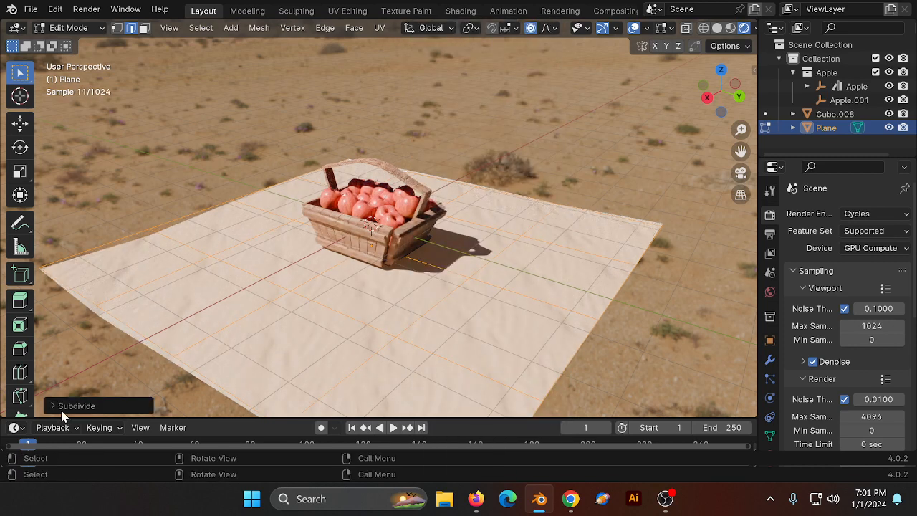
click(61, 406)
drag(177, 310, 199, 303)
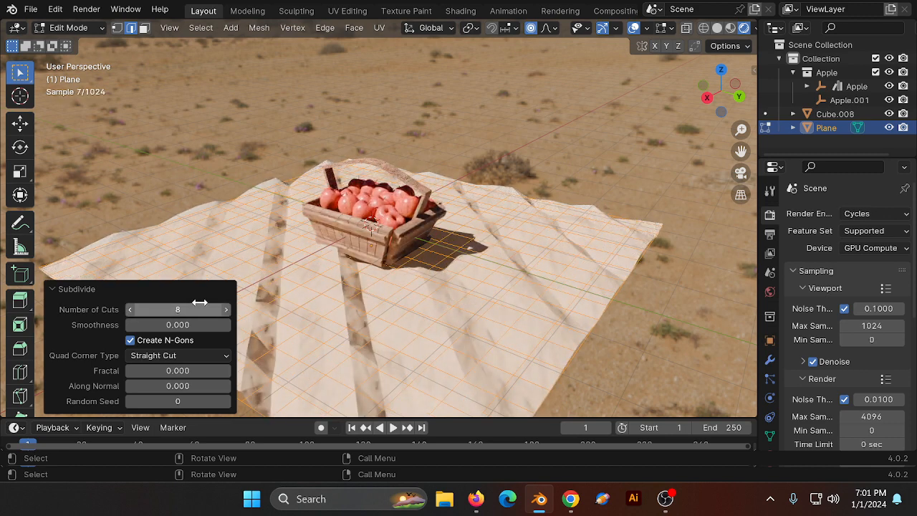
Step: Return the ground plane to Object Mode and shade it smooth
key(Tab)
right_click(502, 209)
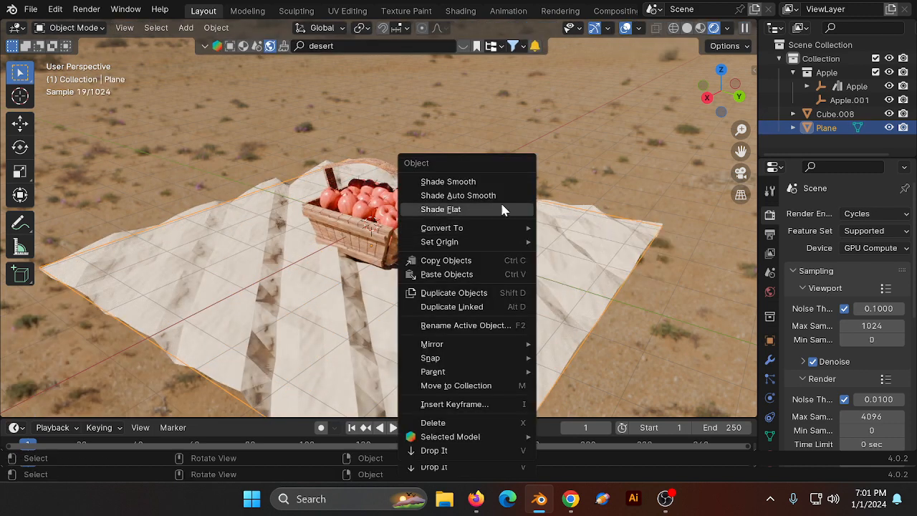
click(486, 184)
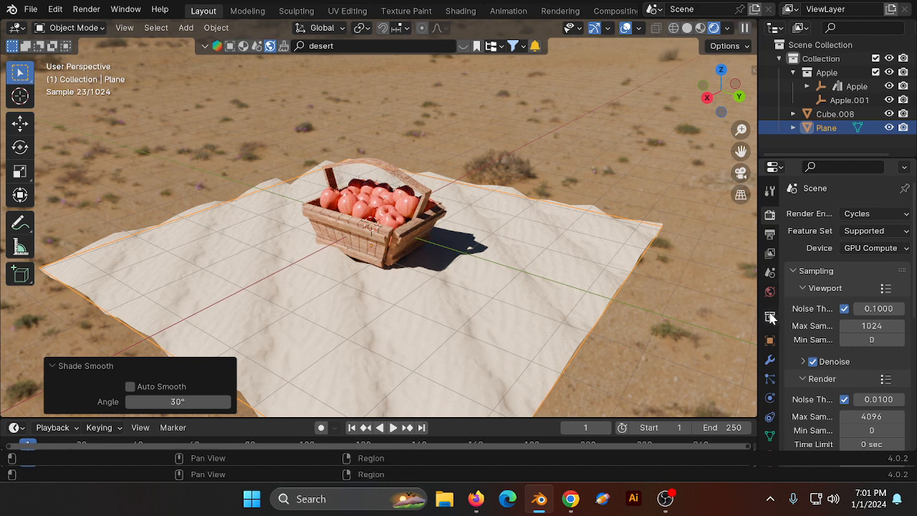
Step: Add a Subdivision Surface modifier to the ground plane, raise its viewport level to 2 and apply it
click(771, 360)
click(834, 210)
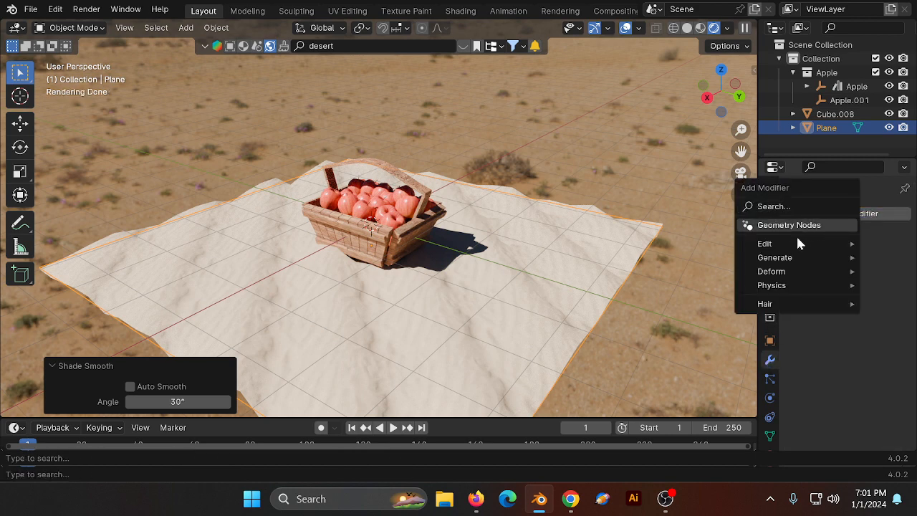
mouse_move(783, 259)
click(689, 202)
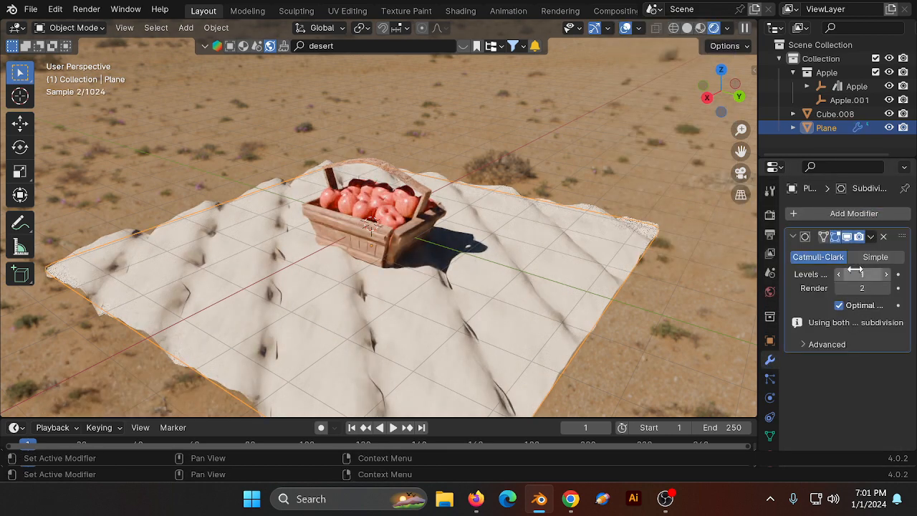
click(887, 274)
click(871, 236)
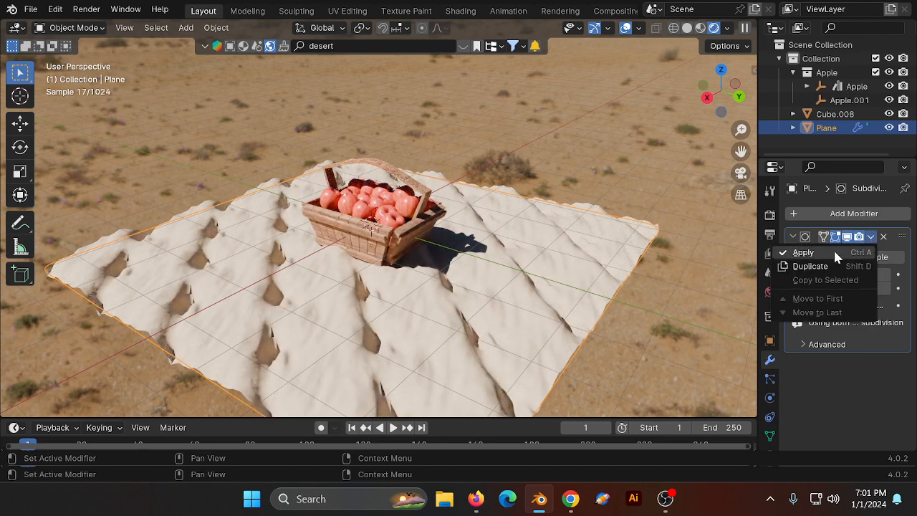
click(834, 248)
Step: Scale the ground plane up uniformly by about 1.23 and apply smooth shading to it again
key(s)
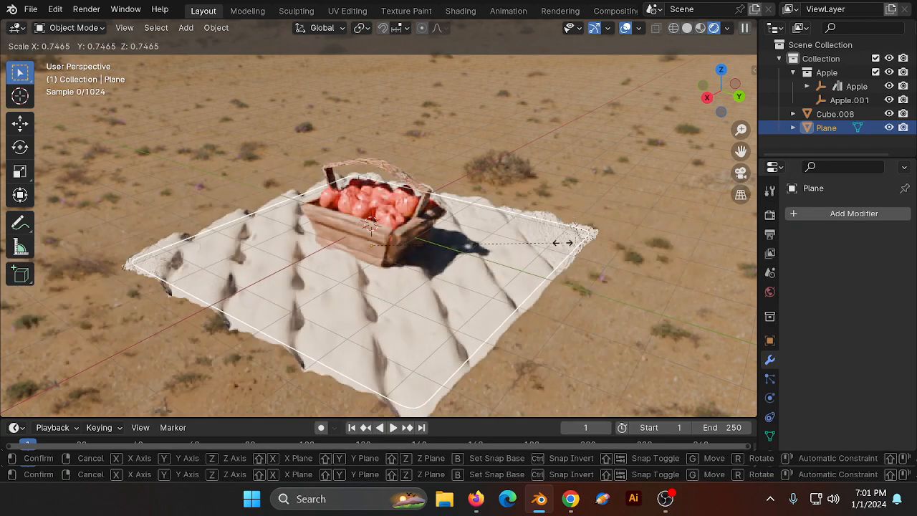
click(683, 195)
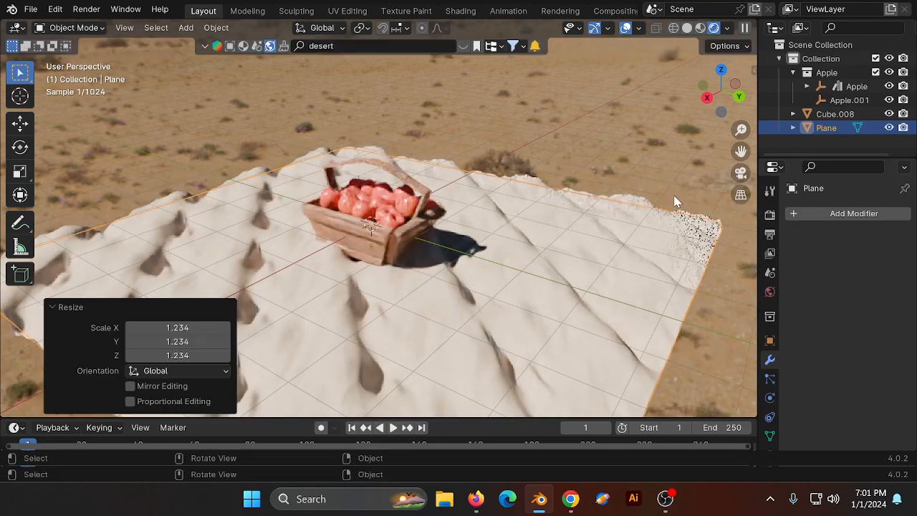
middle_drag(642, 118, 614, 129)
scroll(584, 143, up, 3)
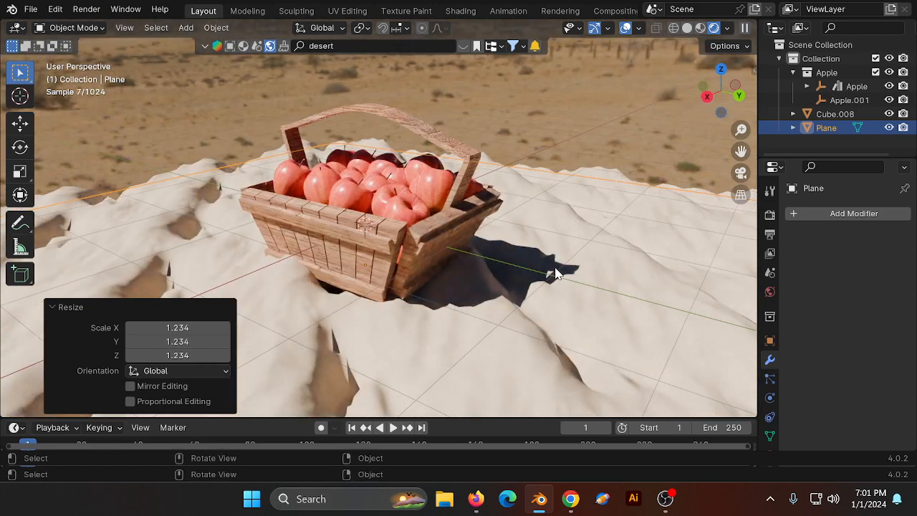
scroll(613, 123, down, 6)
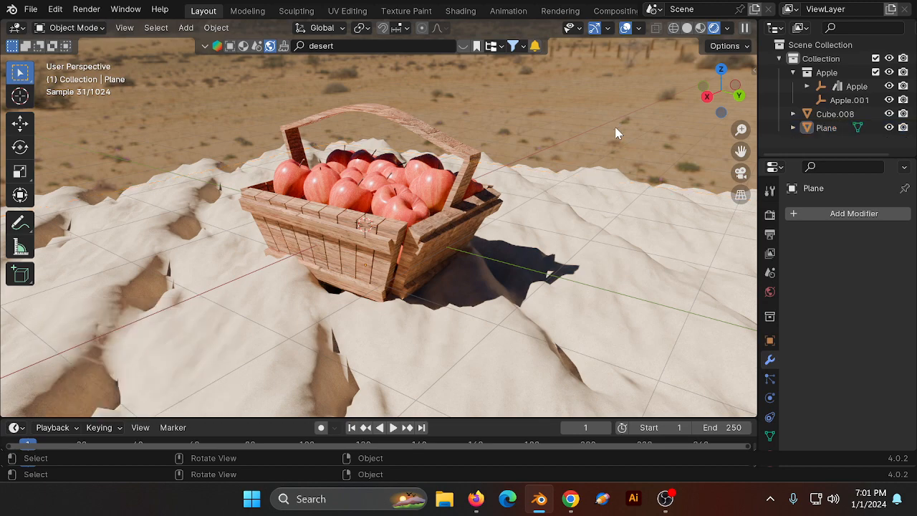
right_click(579, 207)
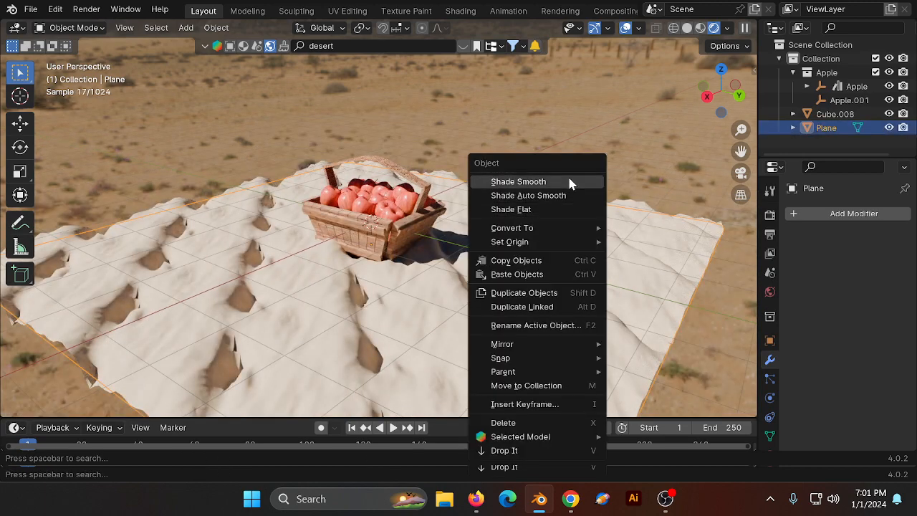
click(569, 182)
scroll(607, 160, up, 2)
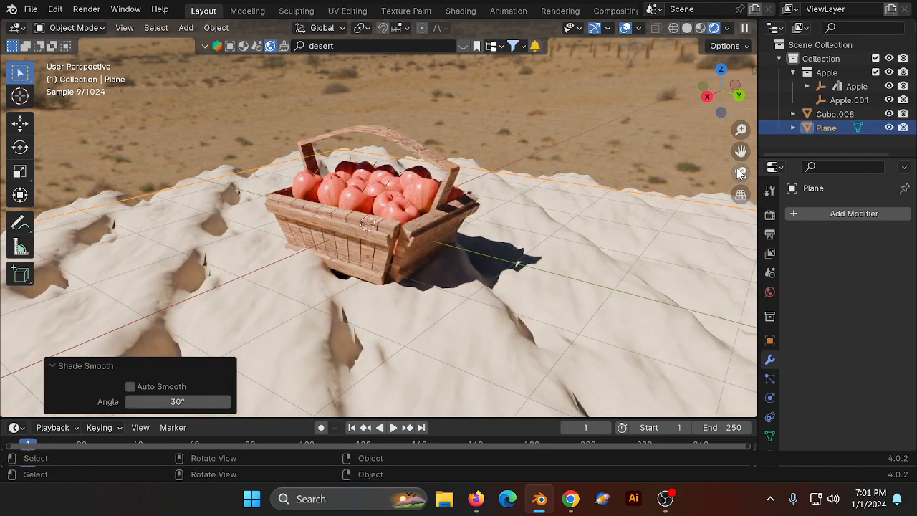
scroll(597, 157, down, 6)
Step: Add a camera to the scene and look through it
key(shift+a)
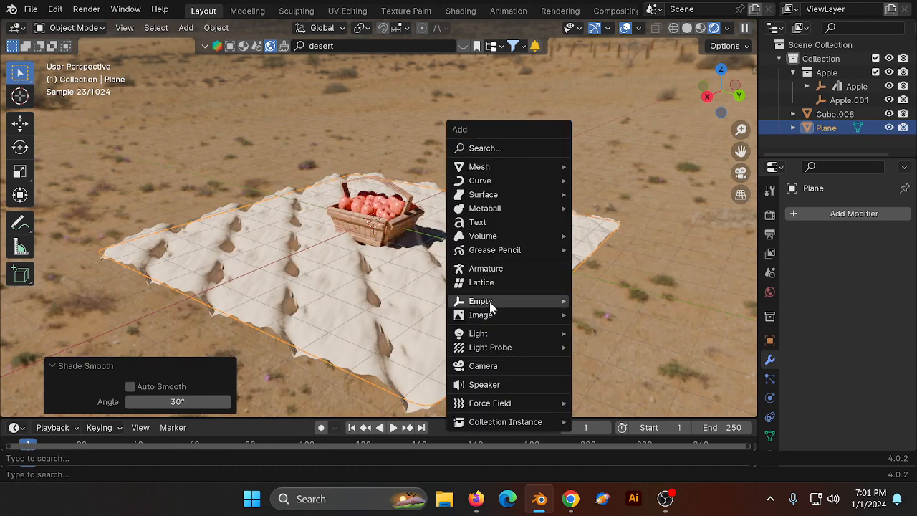
click(483, 365)
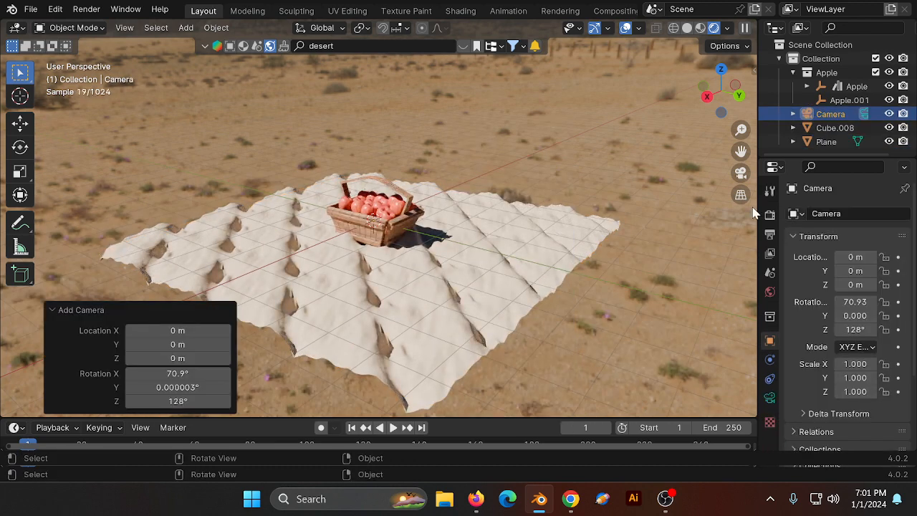
click(741, 172)
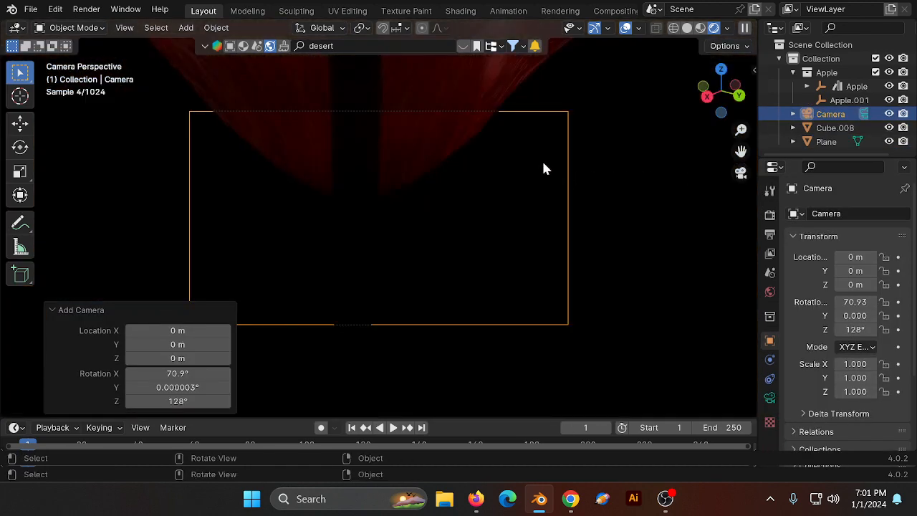
Step: Frame the whole apple basket from a slightly raised angle with Camera to View locked, and release the lock
key(n)
click(748, 136)
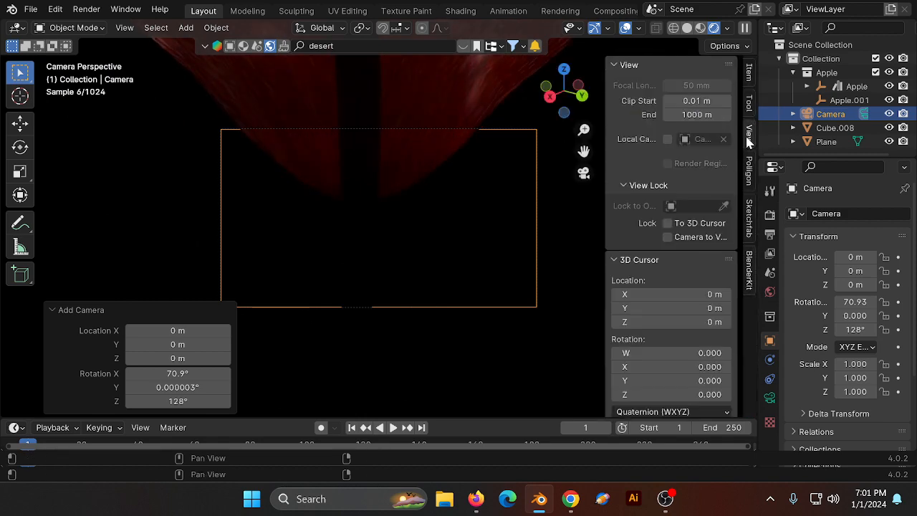
click(667, 236)
scroll(456, 184, down, 10)
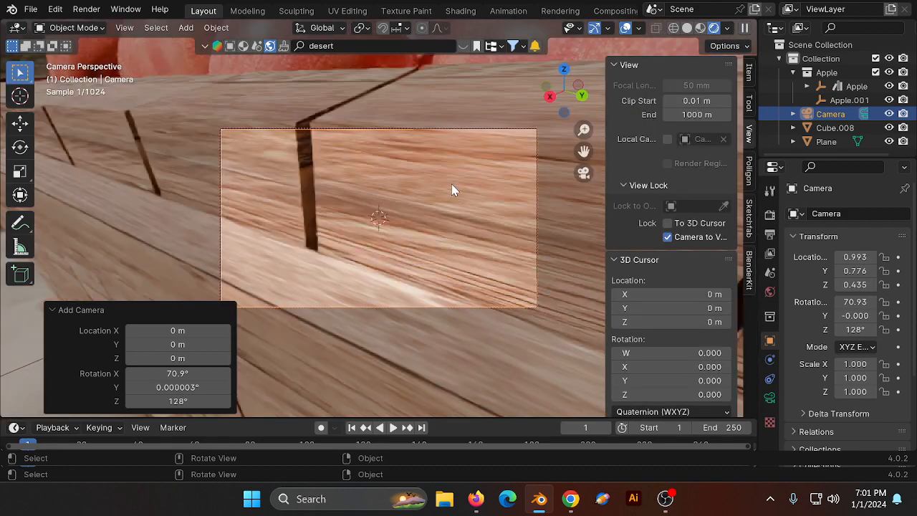
scroll(452, 183, down, 7)
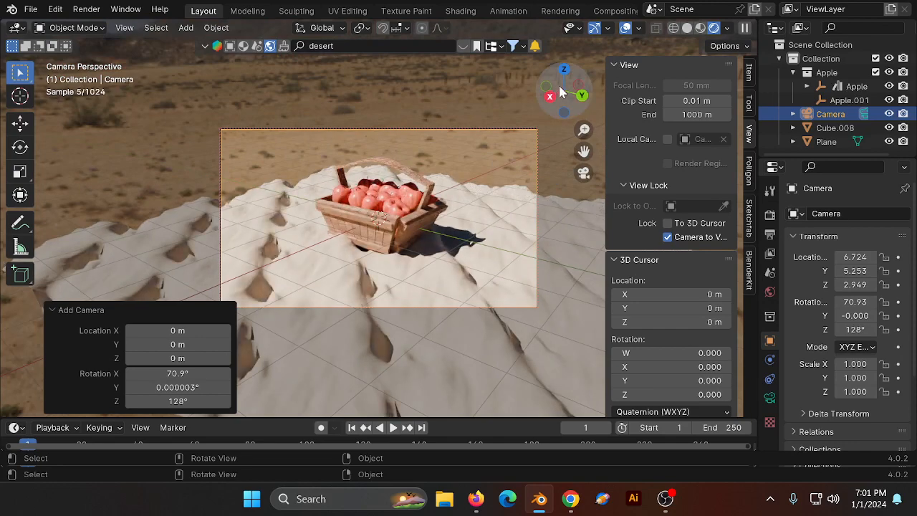
mouse_move(559, 91)
mouse_down()
mouse_move(572, 108)
mouse_move(586, 96)
mouse_move(565, 91)
mouse_move(571, 84)
mouse_up()
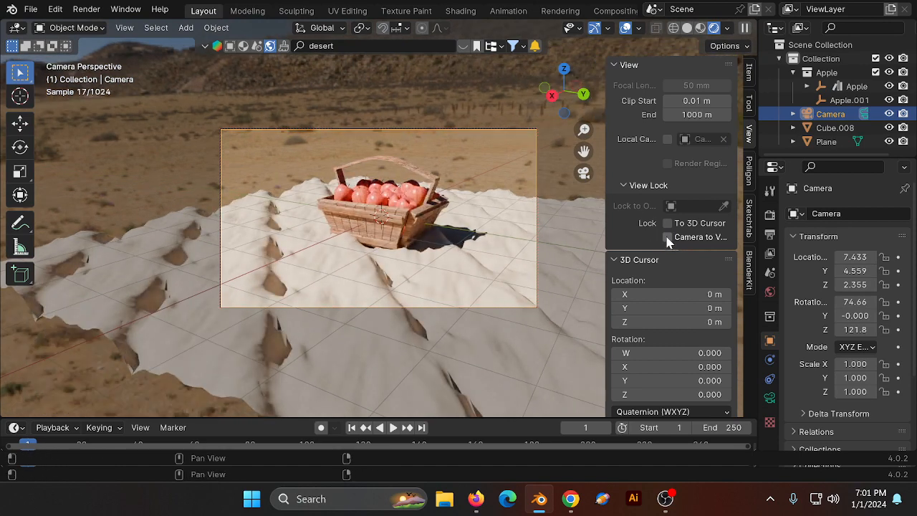
key(n)
Step: Make the ground plane a Shadow Catcher in its object visibility settings
click(504, 266)
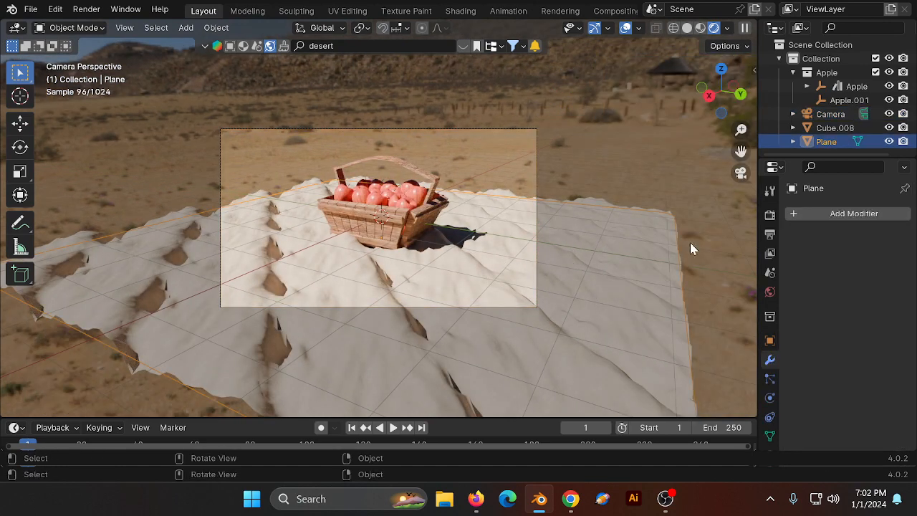
scroll(771, 391, down, 2)
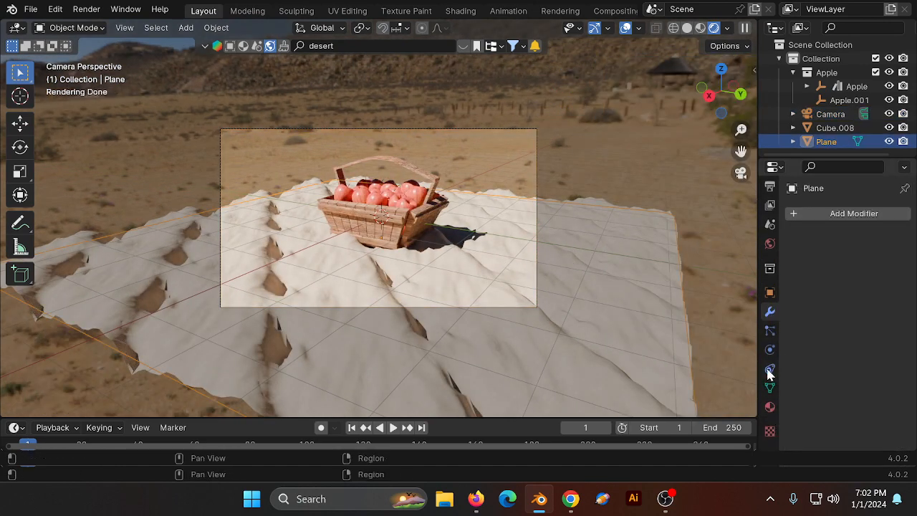
click(770, 292)
scroll(794, 390, down, 5)
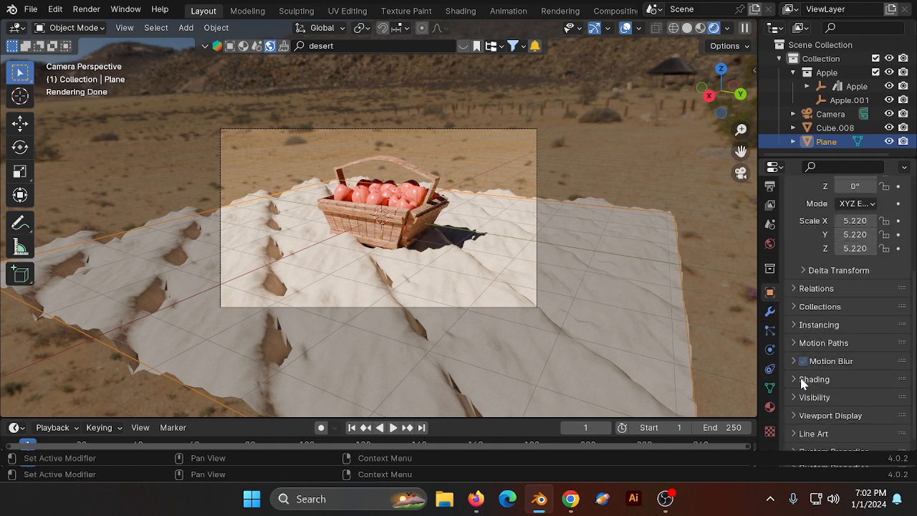
click(794, 387)
scroll(827, 386, down, 3)
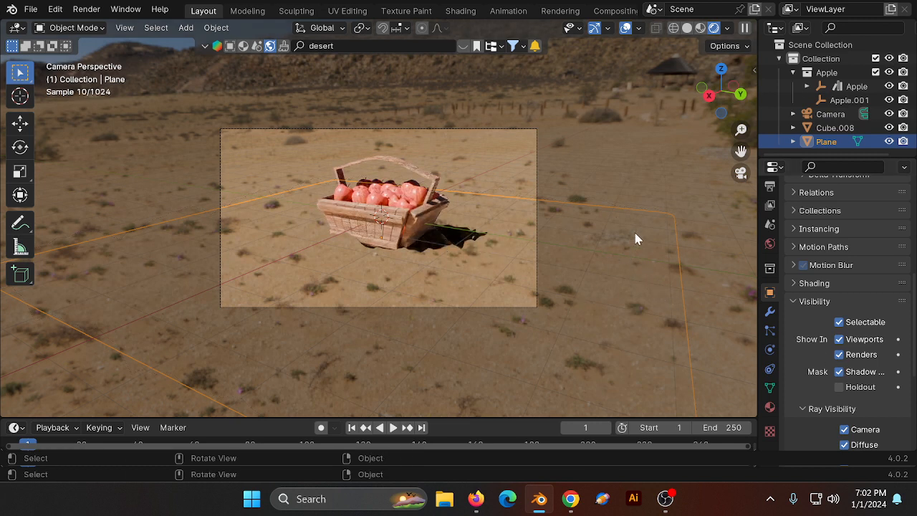
Step: Lower the ground plane about 0.27 m along the Z axis beneath the basket
click(402, 229)
click(451, 256)
key(g)
key(z)
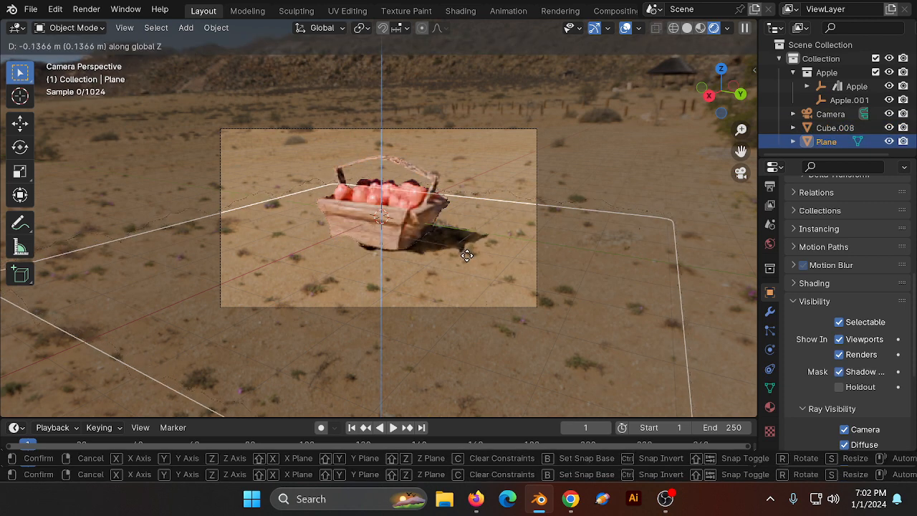
click(465, 263)
Step: Rotate the ground plane about -4.7° around the view axis and raise it about 0.09 m under the basket
key(r)
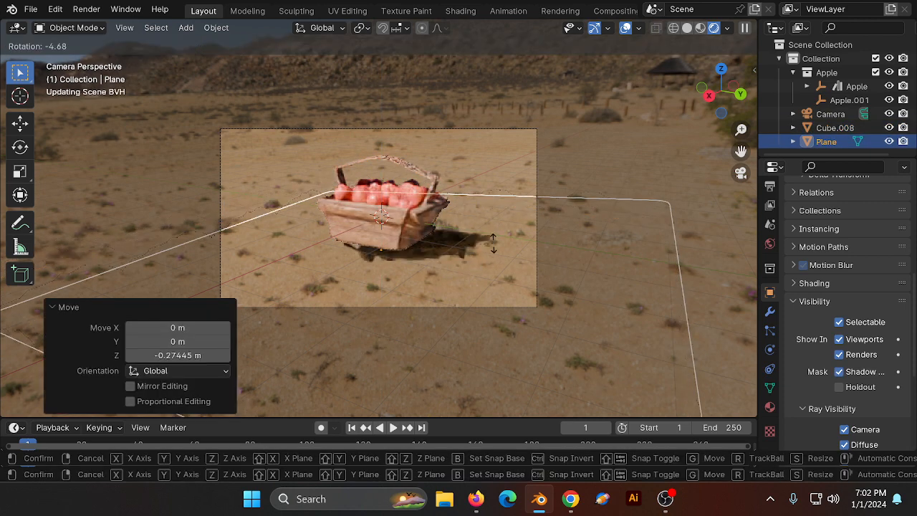
click(493, 243)
key(g)
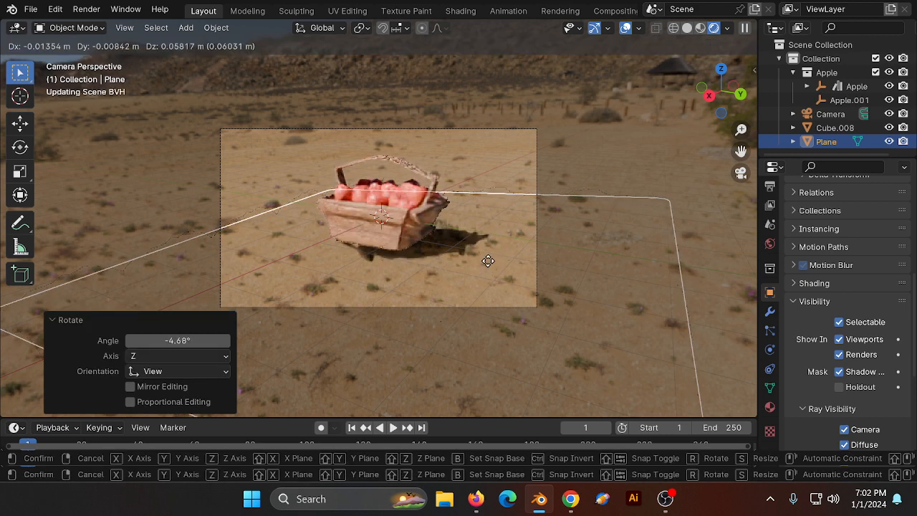
click(488, 258)
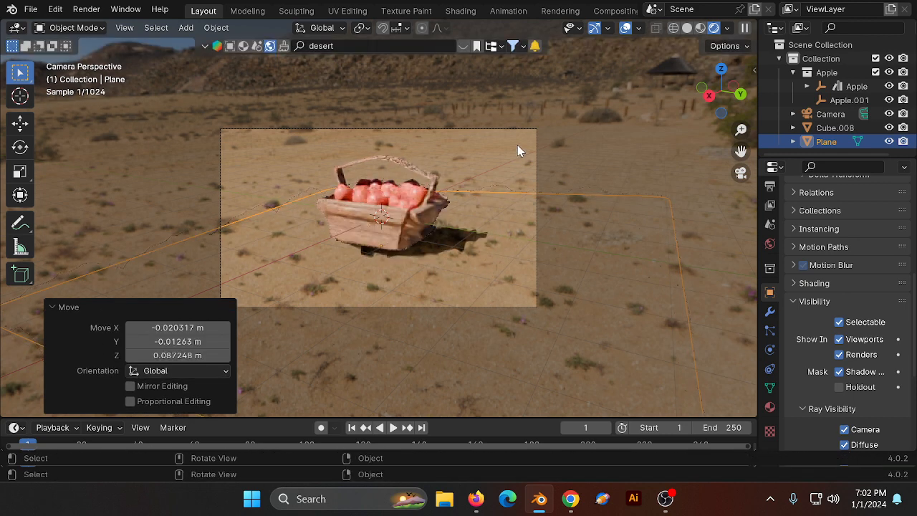
Step: Deselect the ground plane and render the image from the camera
click(516, 148)
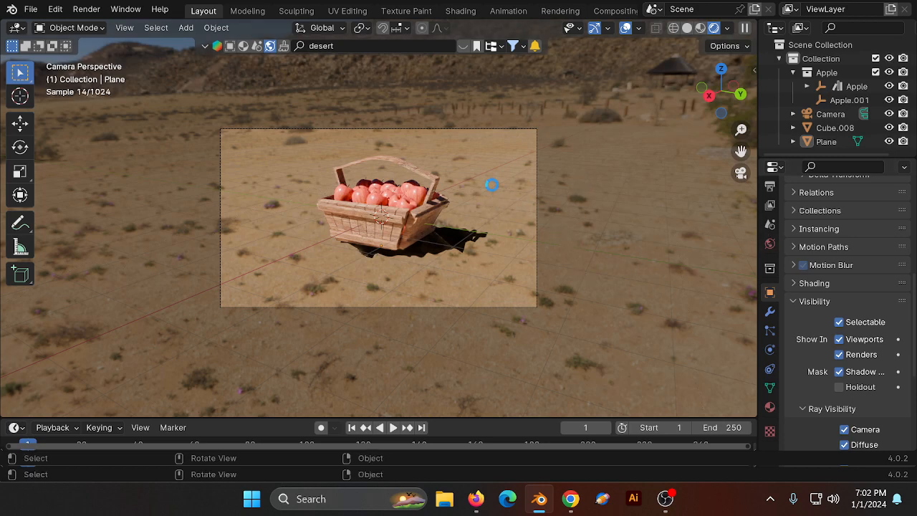
key(F12)
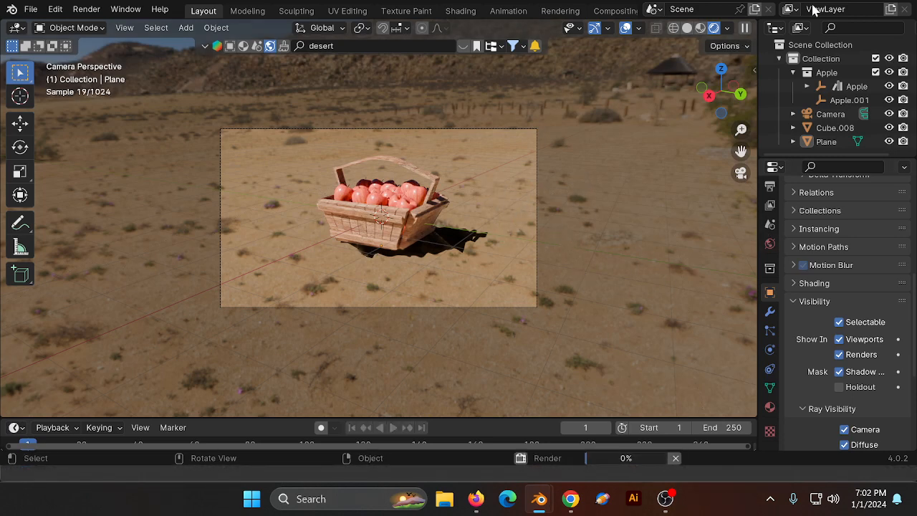